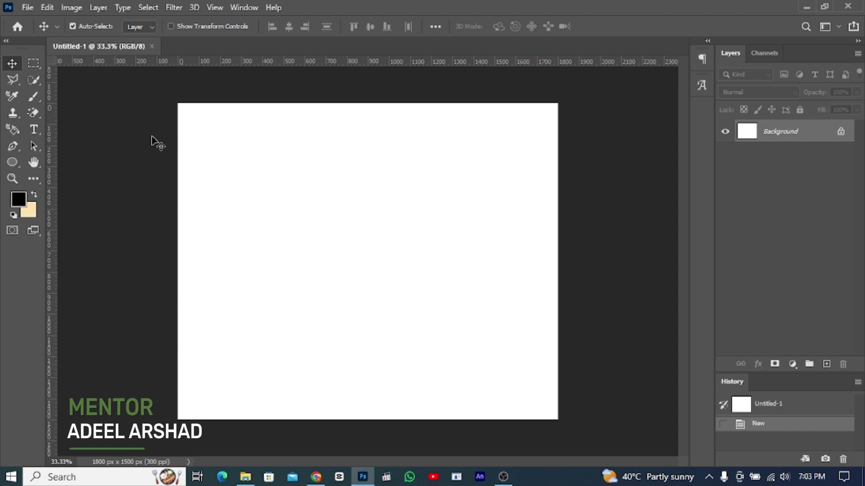
Place the candies bag image as an embedded 'candies' layer on the blank canvas
left_click(28, 7)
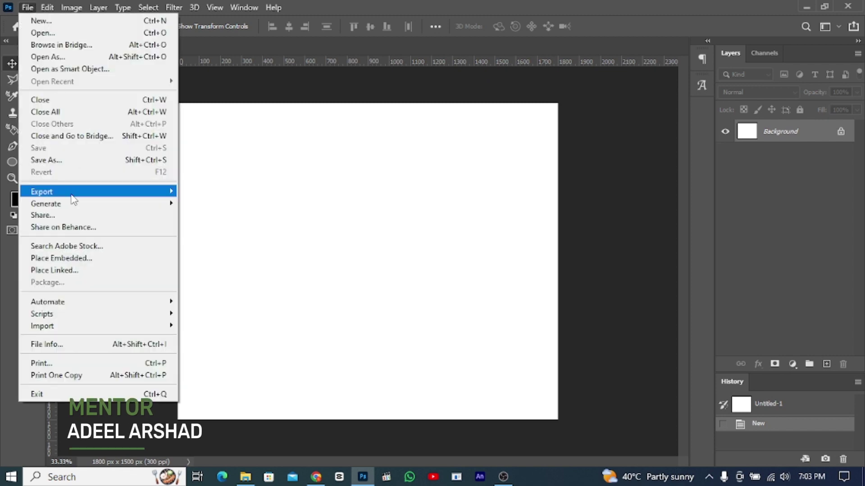
left_click(74, 261)
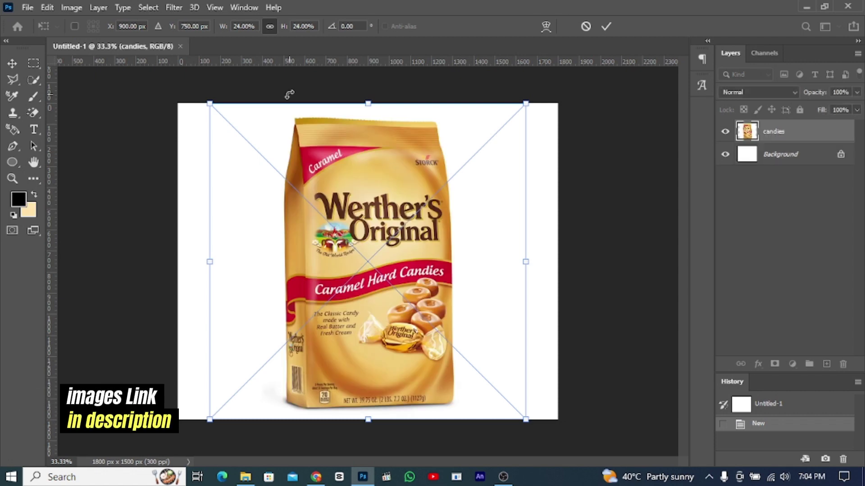
left_click(603, 23)
Mask the bag out of its white backdrop using Select Subject, then convert the candies layer to a smart object
left_click(32, 80)
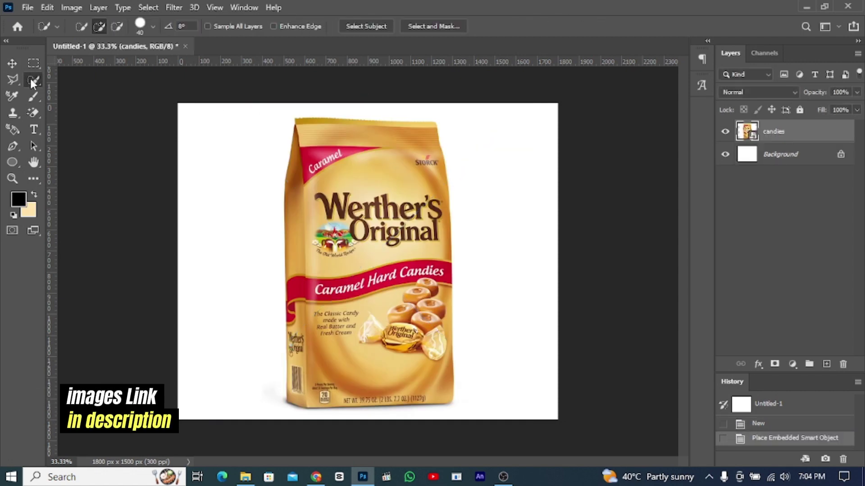
left_click(350, 30)
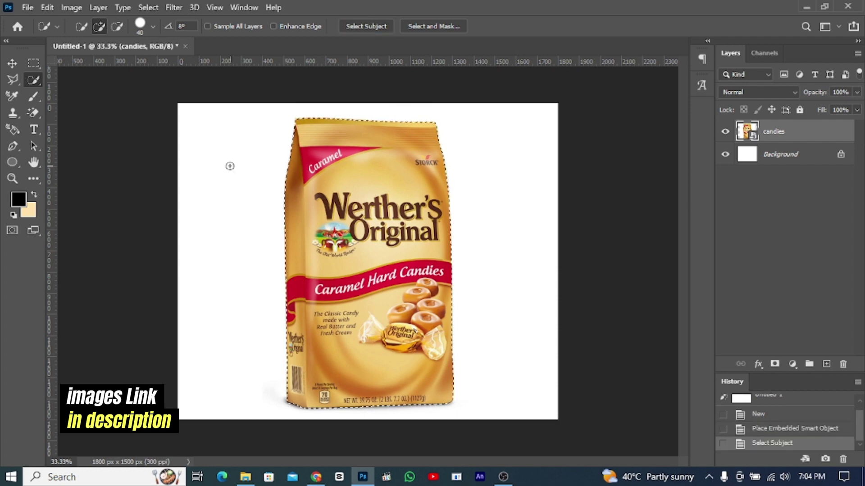
left_click(14, 215)
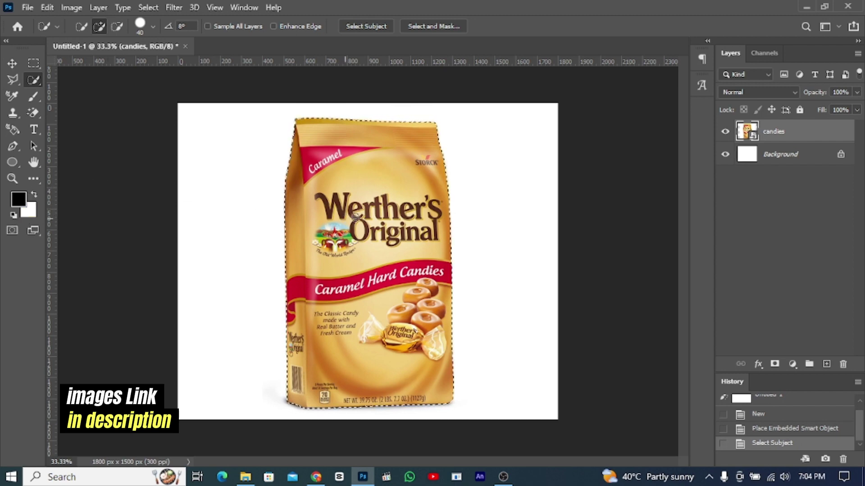
left_click(775, 364)
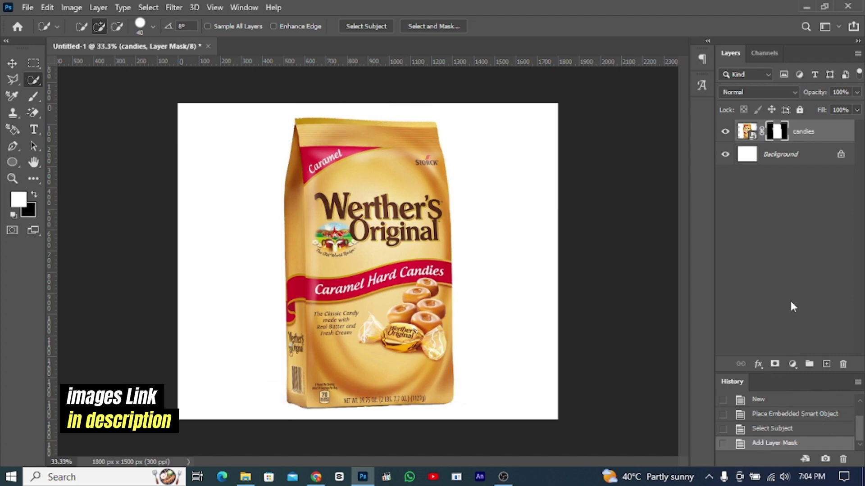
right_click(813, 138)
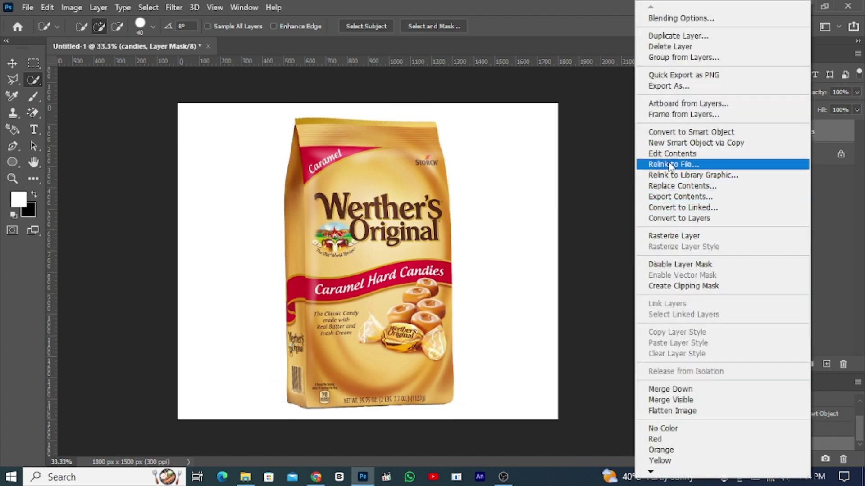
left_click(664, 132)
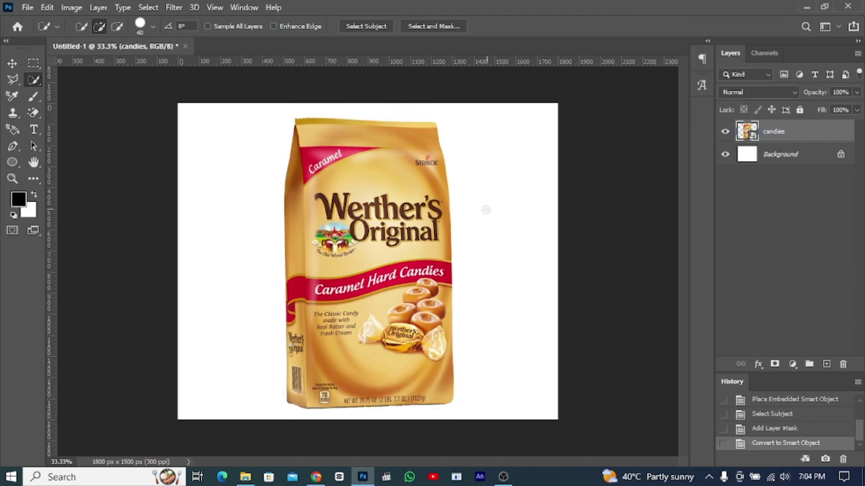
Scale the candy bag down and move it to the canvas centre
left_click(12, 65)
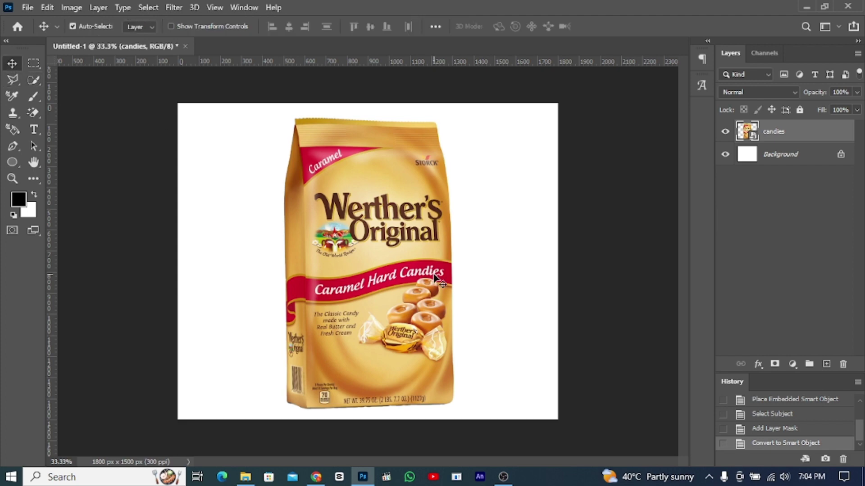
key("ctrl+t")
left_click_drag(452, 263, 400, 265)
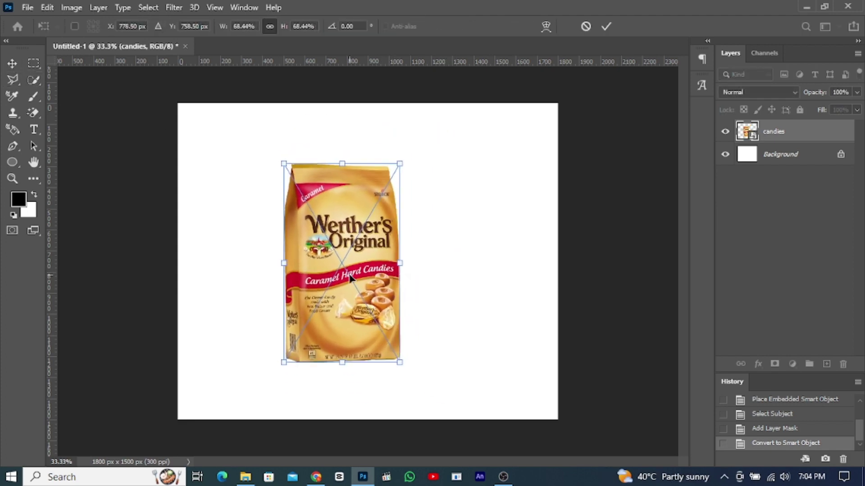
left_click_drag(350, 277, 377, 281)
key("Return")
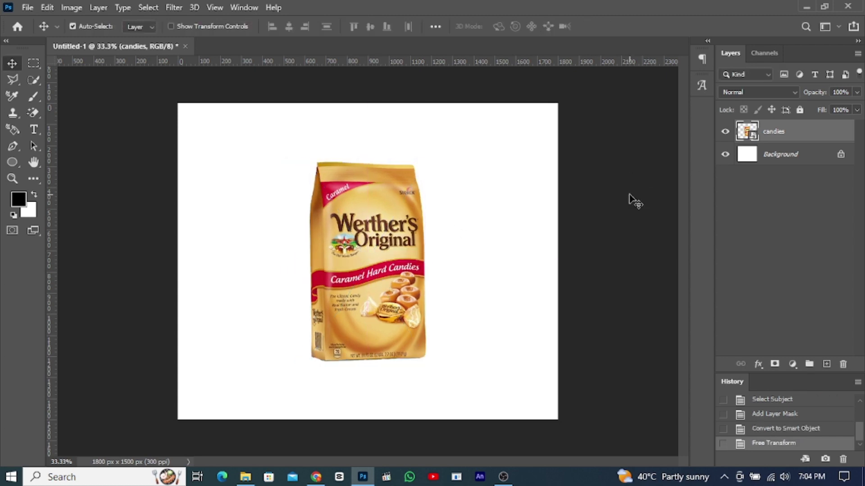
Fine-tune the bag to about 73% size, centred on the canvas
key("ctrl+t")
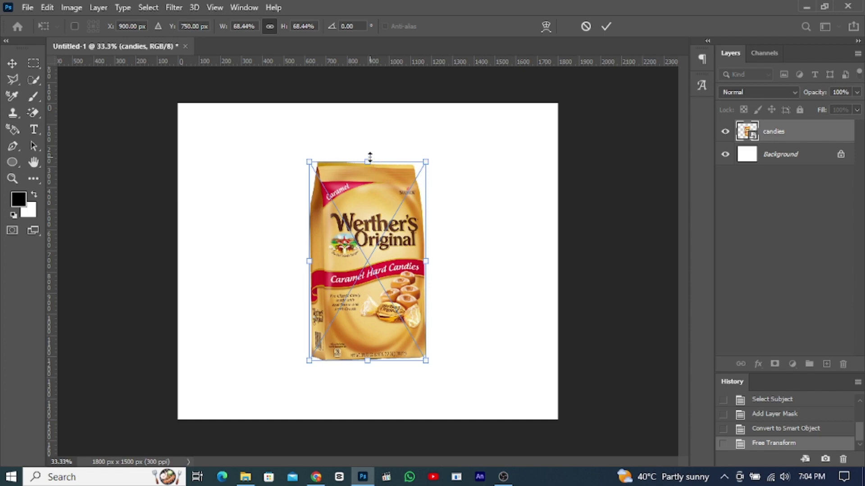
left_click_drag(370, 156, 369, 149)
left_click_drag(372, 224, 372, 229)
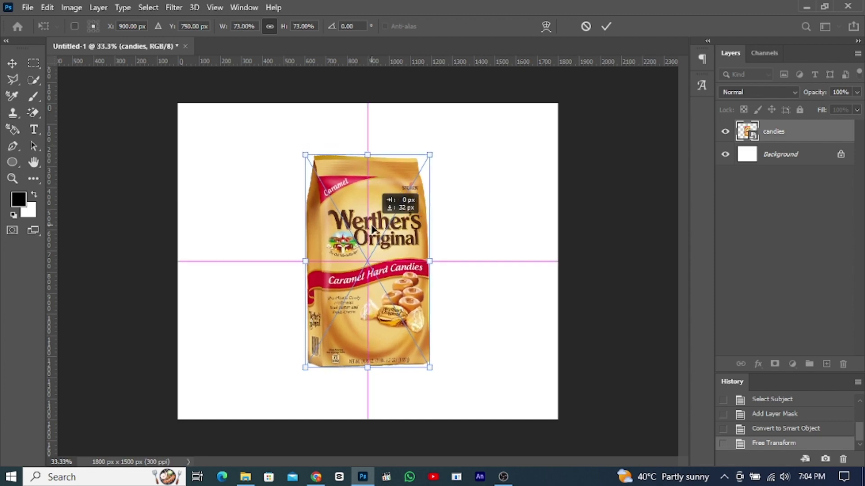
key("Return")
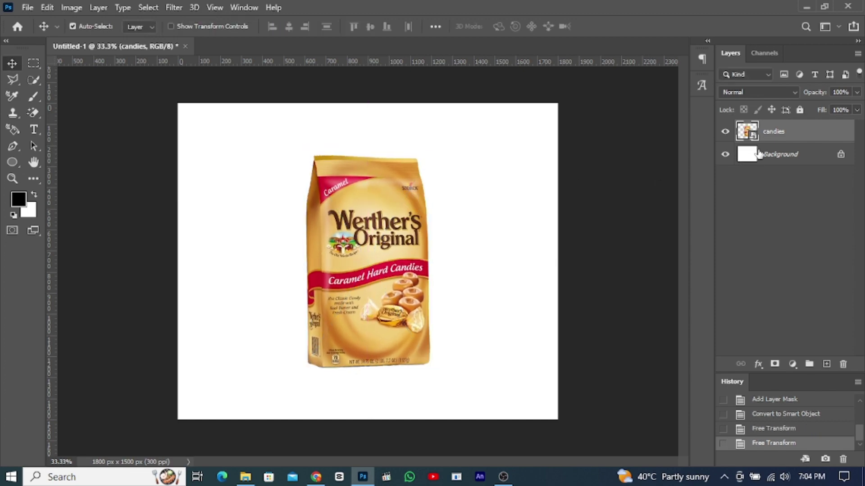
left_click(760, 155)
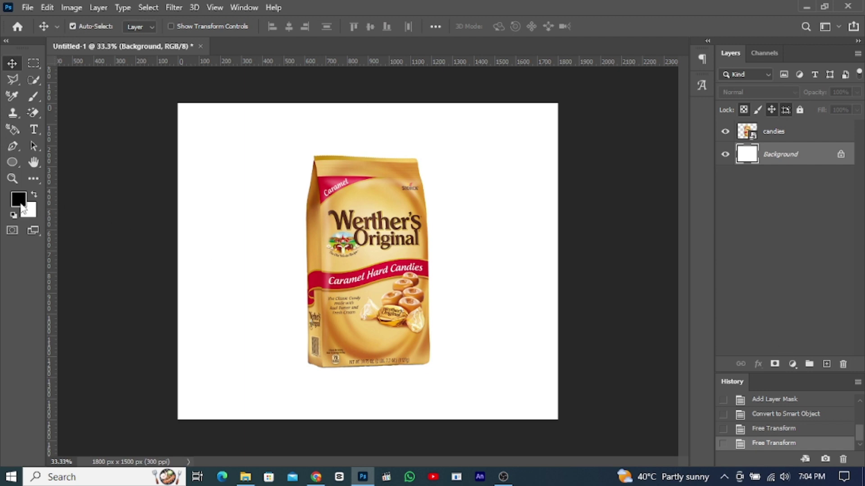
Set the foreground colour to a rich dark brown
left_click(19, 199)
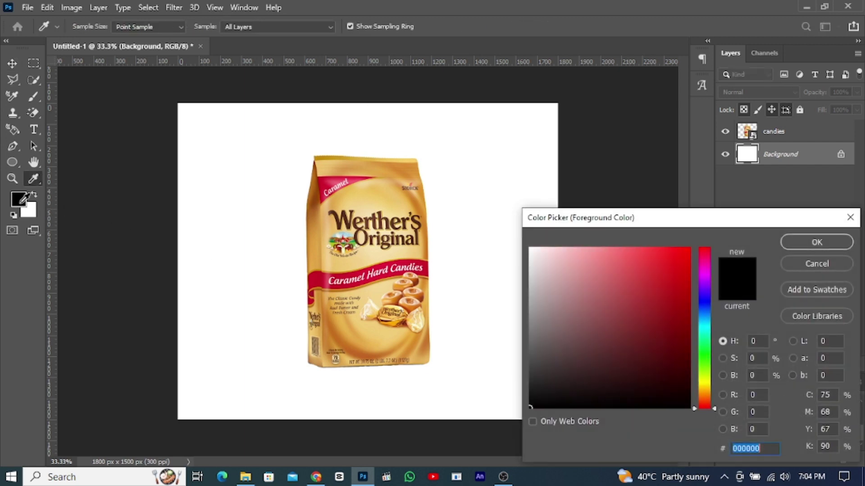
left_click(317, 193)
left_click(676, 319)
left_click_drag(676, 319, 689, 329)
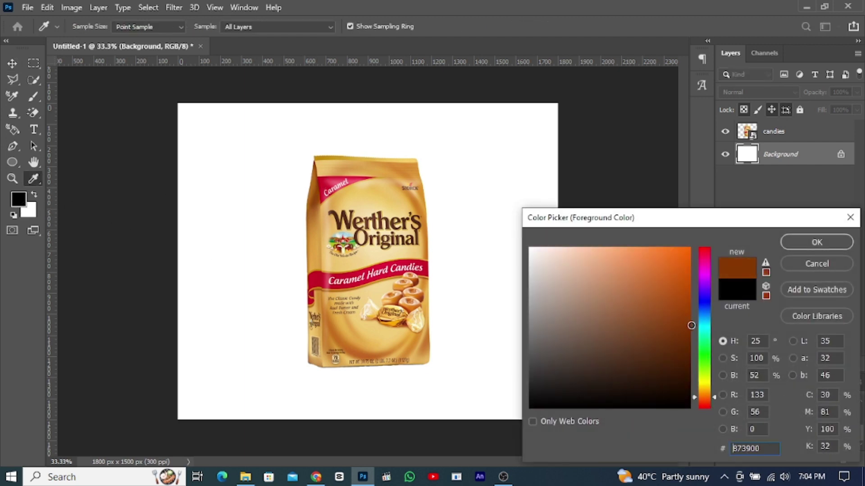
left_click(816, 242)
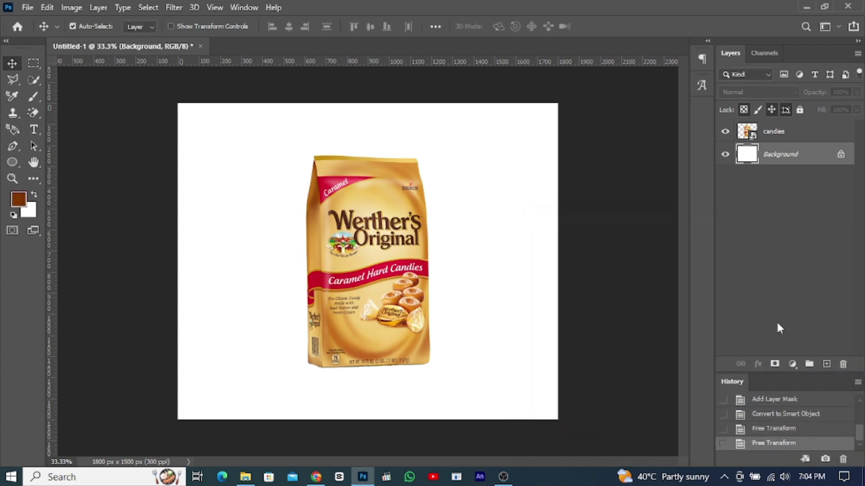
Add a dark brown Solid Color fill layer with a new empty layer above it
left_click(794, 363)
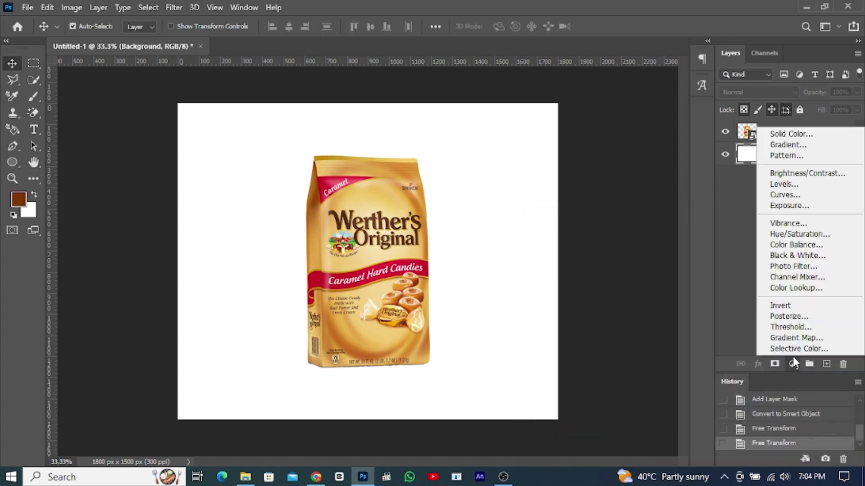
left_click(786, 134)
left_click_drag(690, 309, 690, 339)
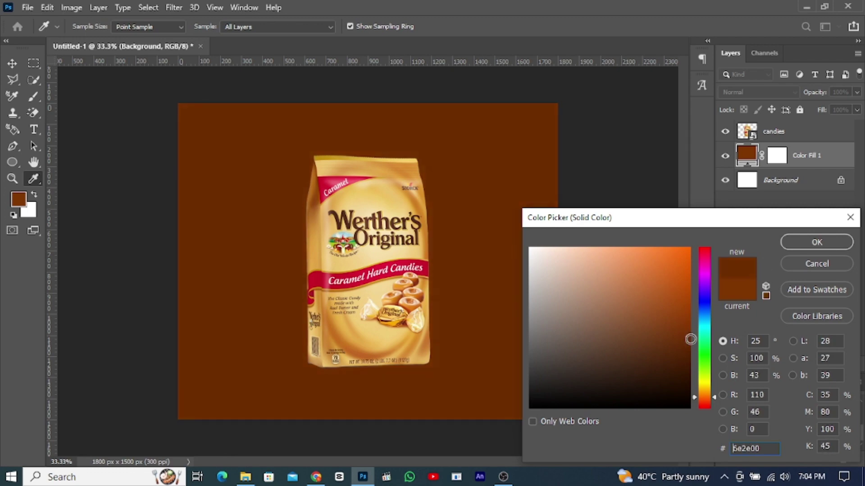
left_click(788, 243)
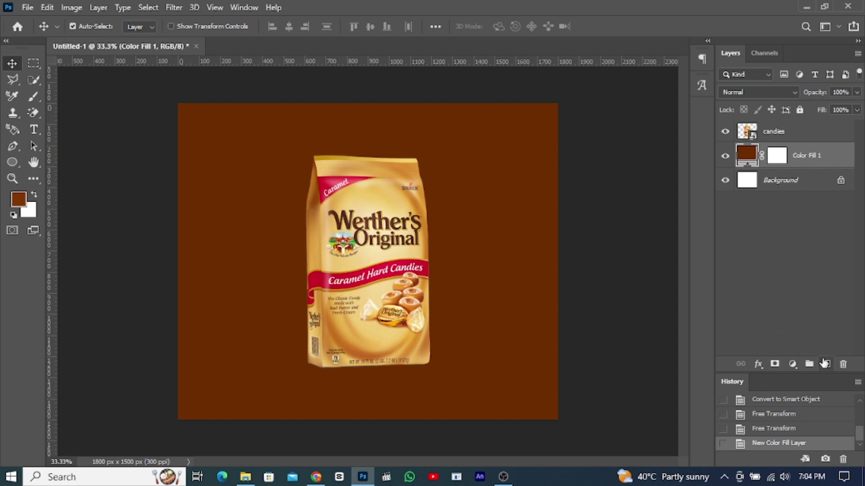
left_click(825, 364)
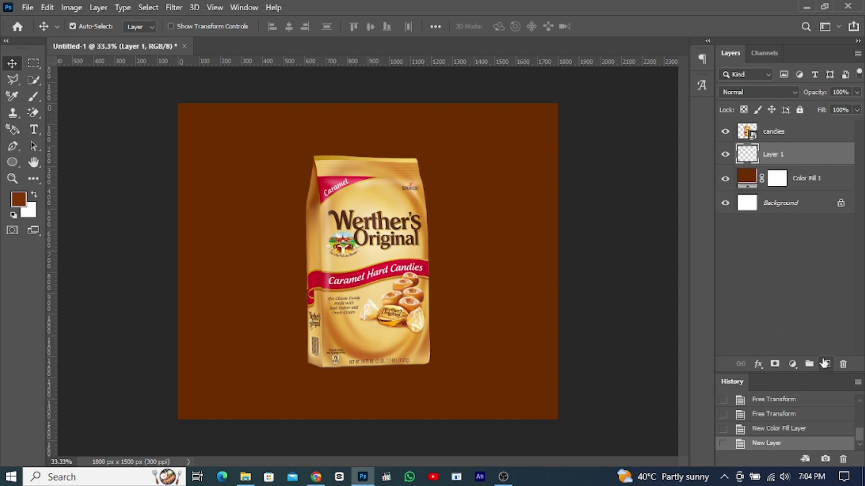
Paint a large soft light-orange glow at the canvas centre on Layer 1
left_click(19, 199)
left_click_drag(674, 291, 638, 238)
left_click(812, 238)
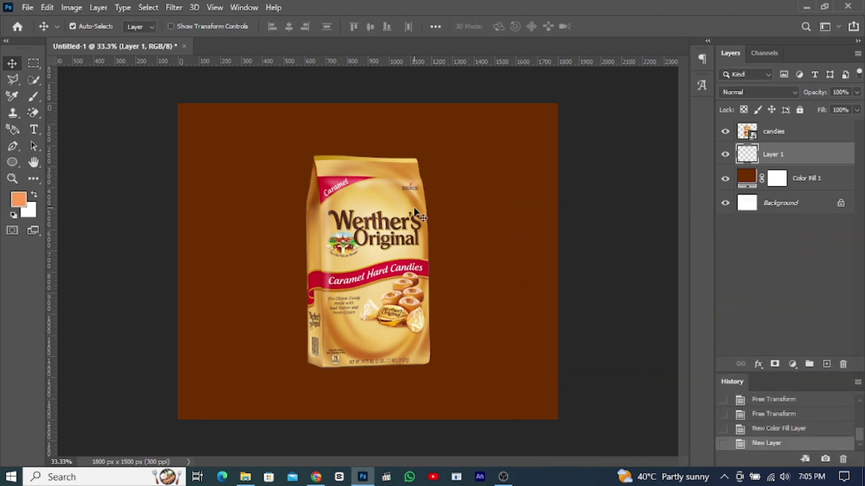
left_click(31, 95)
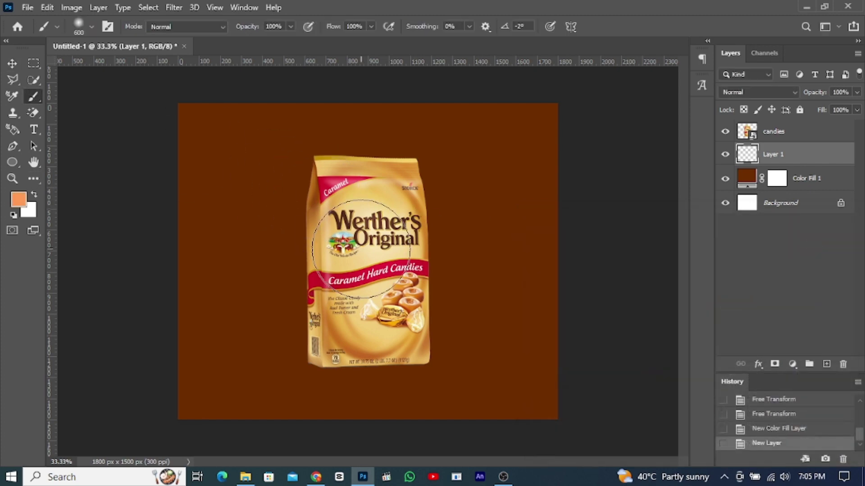
key("bracketright")
key("bracketright")
key("bracketright")
key("bracketright")
key("bracketright")
key("bracketright")
key("bracketright")
key("bracketright")
key("bracketright")
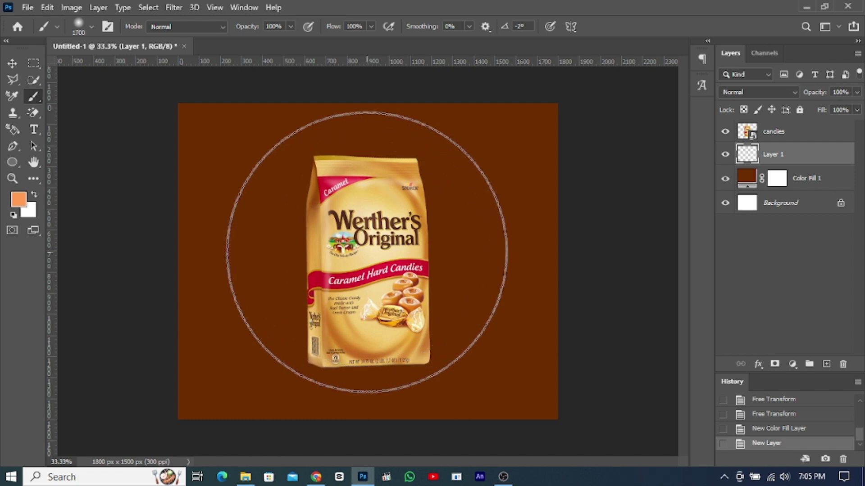
key("bracketright")
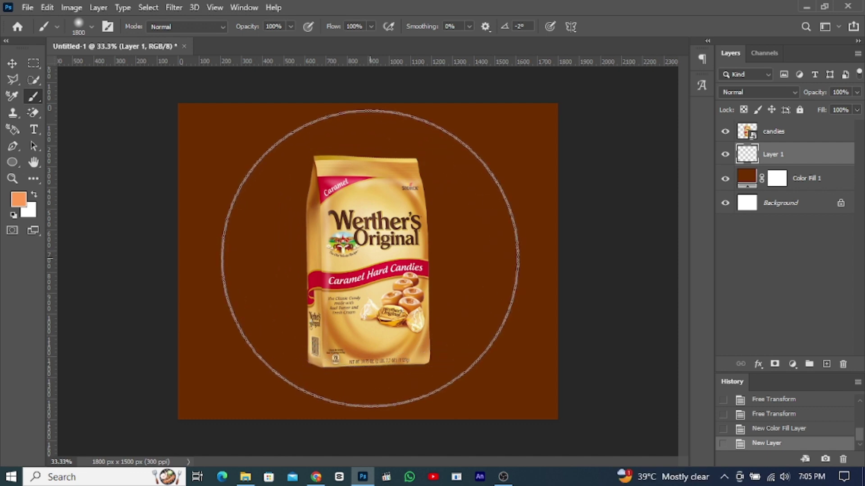
left_click(374, 258)
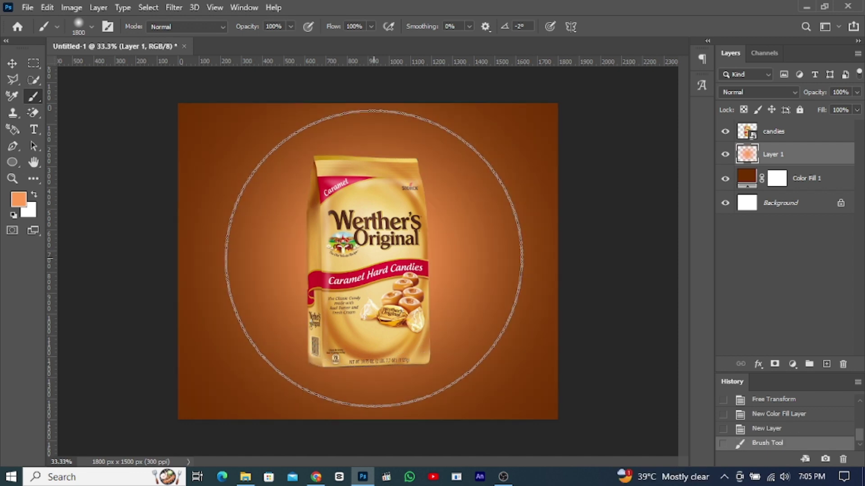
Set Layer 1's blend mode to Linear Dodge (Add)
left_click(737, 94)
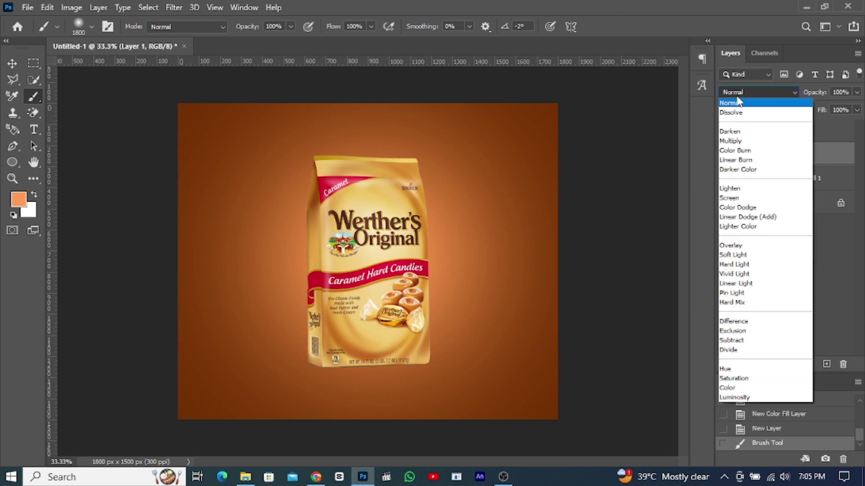
left_click(737, 218)
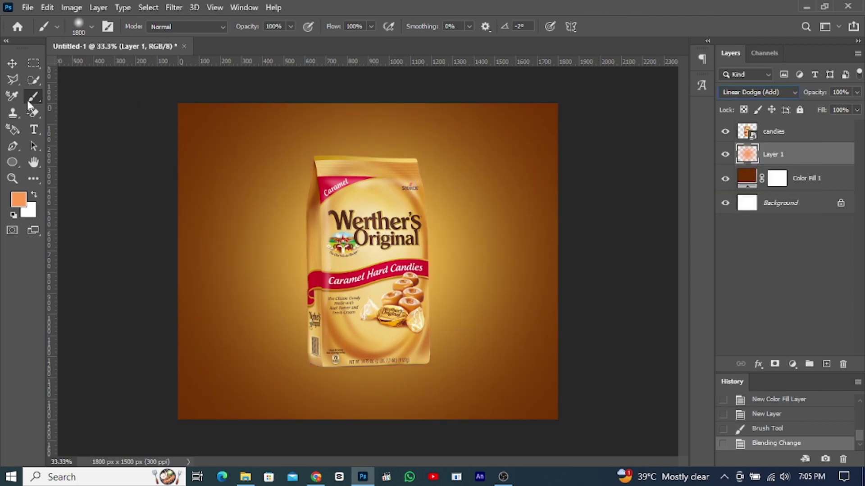
left_click(12, 64)
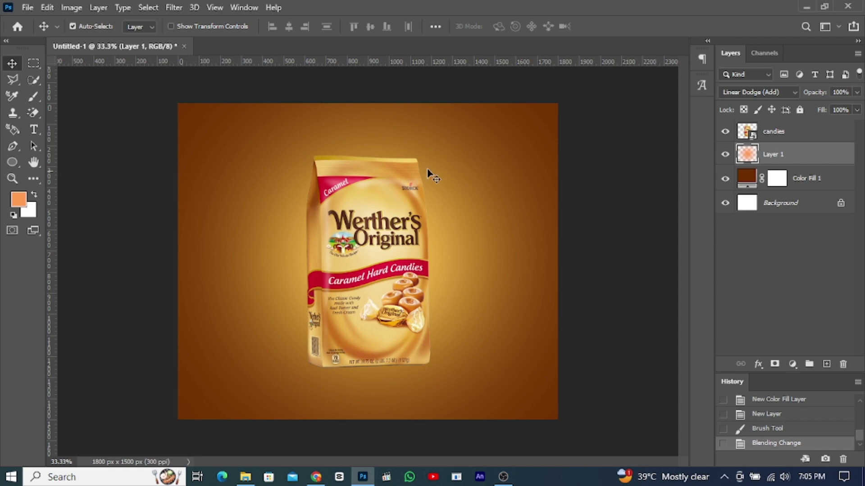
On a new Layer 2, set up a flat soft black 800 px brush with a slight tilt
left_click(827, 365)
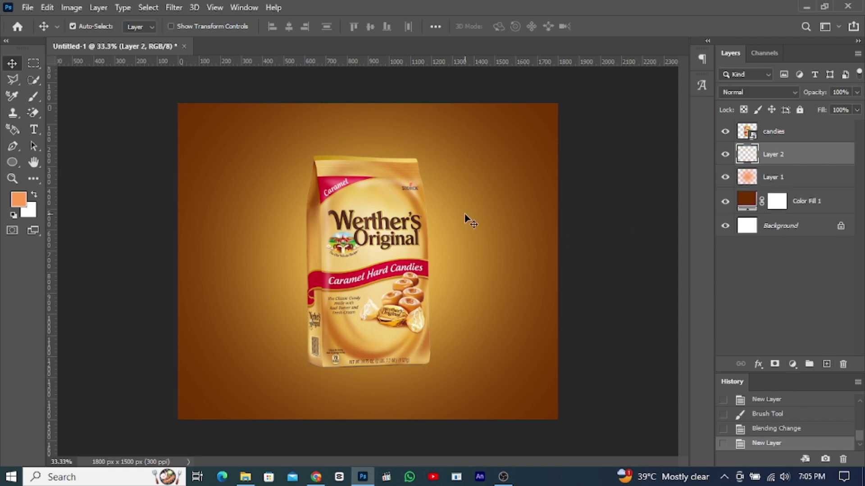
left_click(34, 96)
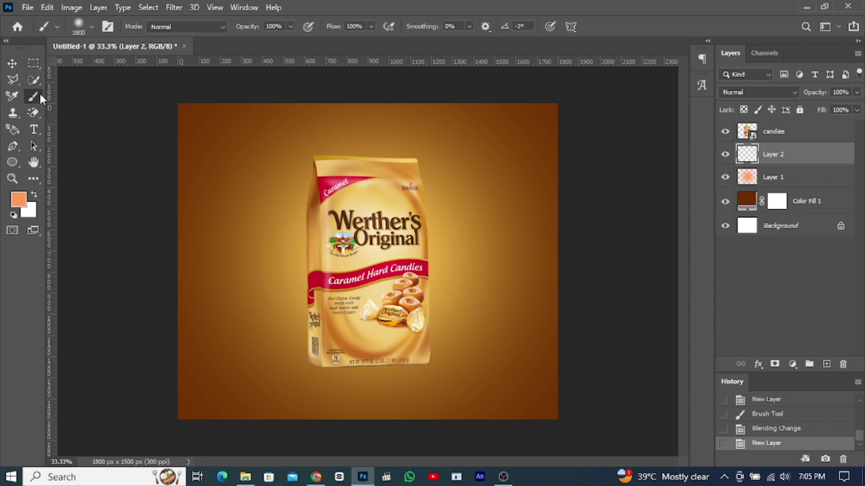
left_click(90, 26)
left_click(68, 122)
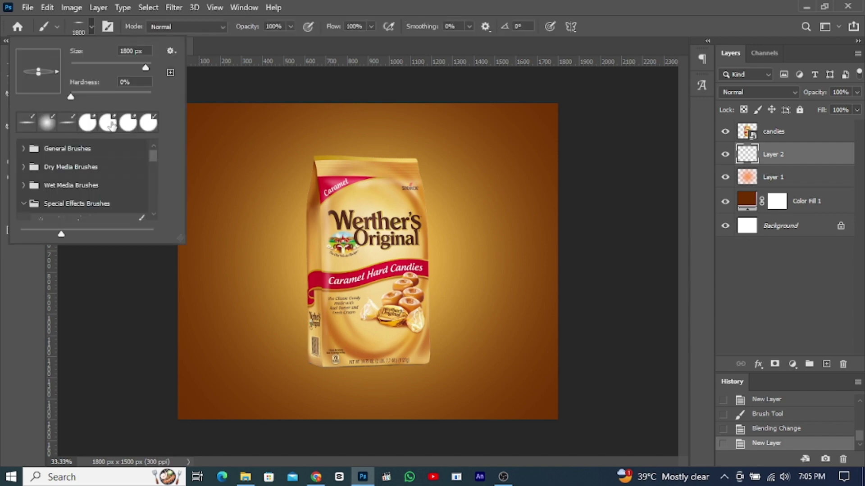
left_click(92, 35)
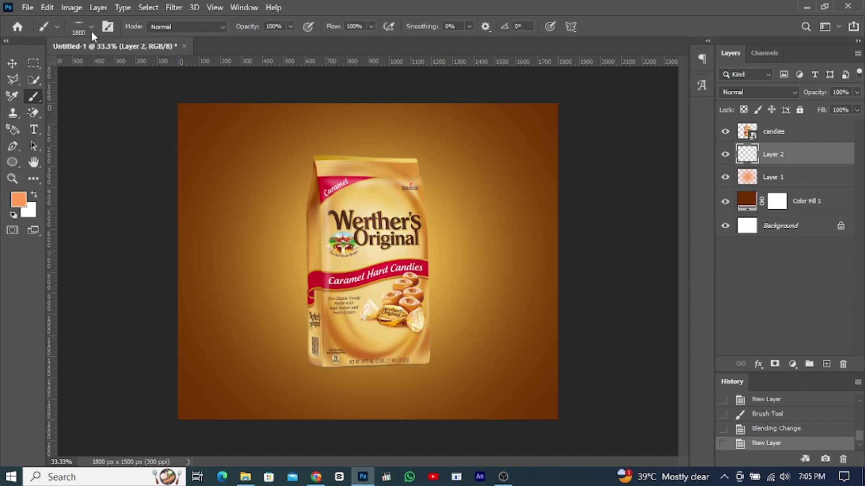
left_click(13, 216)
key("bracketleft")
key("bracketleft")
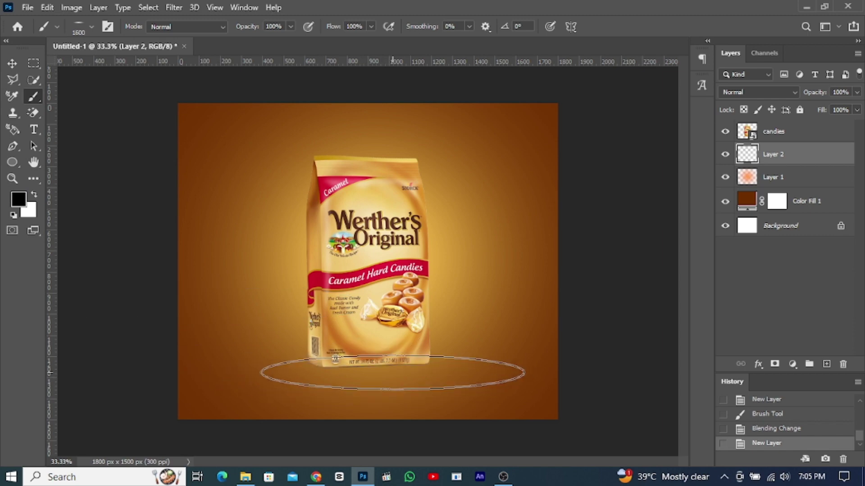
key("bracketleft")
key("bracketleft")
key("bracketleft")
key("bracketleft")
key("bracketleft")
key("bracketleft")
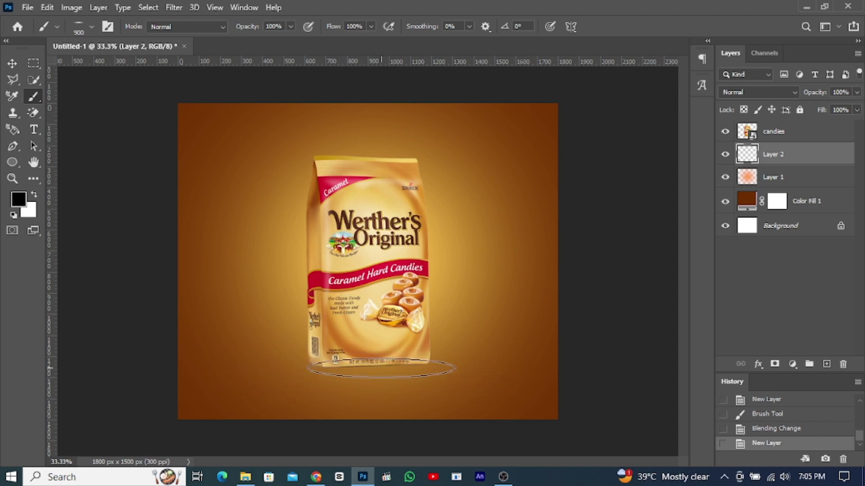
key("bracketleft")
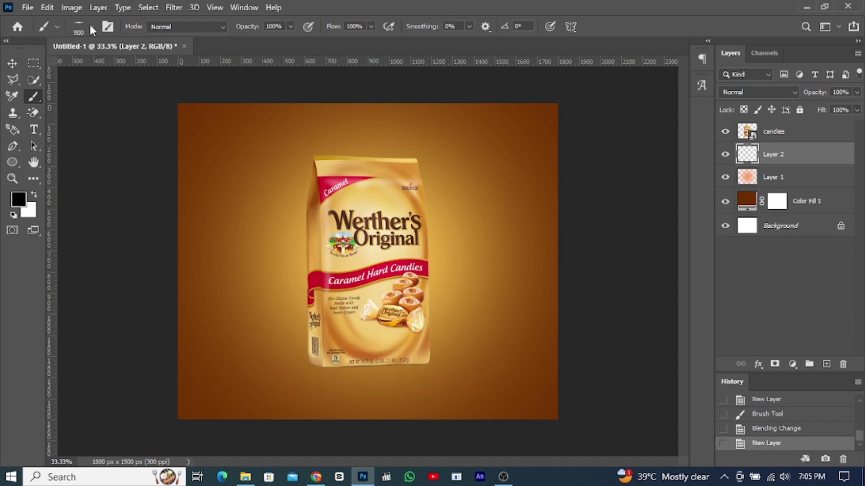
left_click(93, 28)
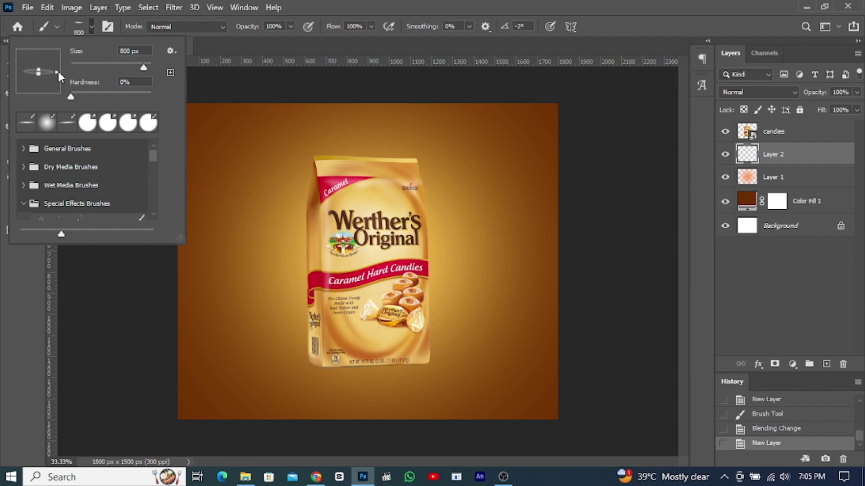
left_click_drag(58, 70, 57, 69)
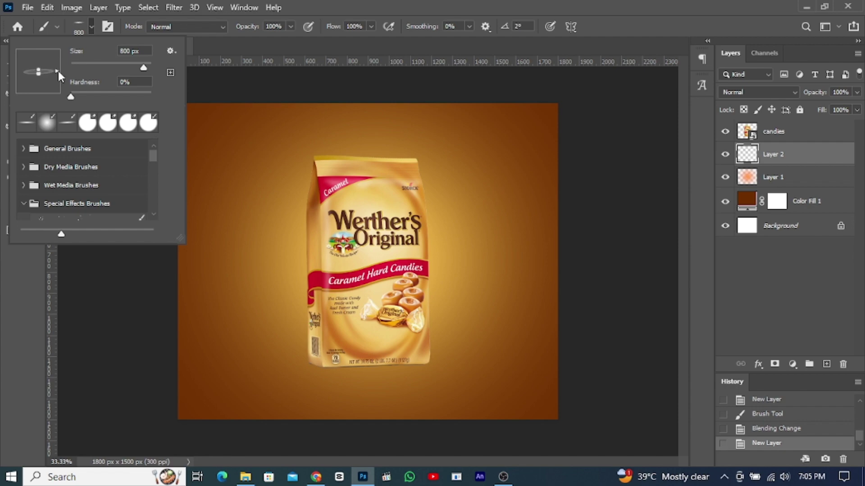
left_click(504, 26)
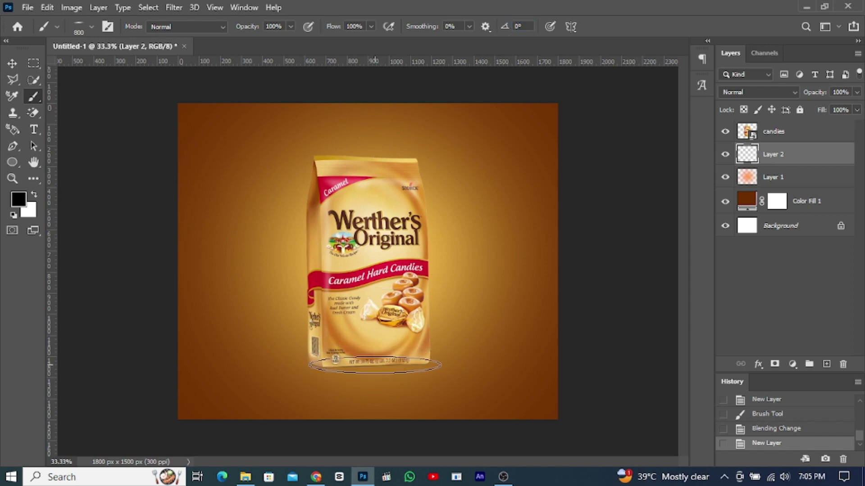
Paint a soft shadow under the bag's base and set Layer 2 opacity to 77%
left_click_drag(375, 365, 361, 367)
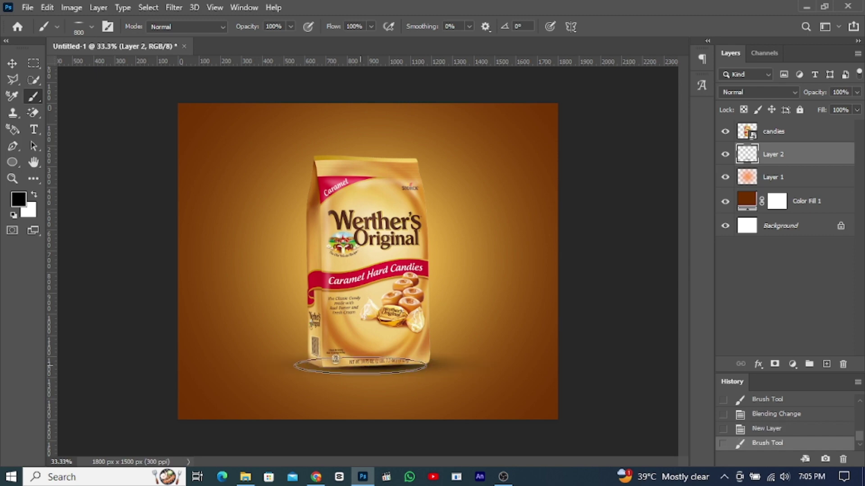
left_click(360, 366)
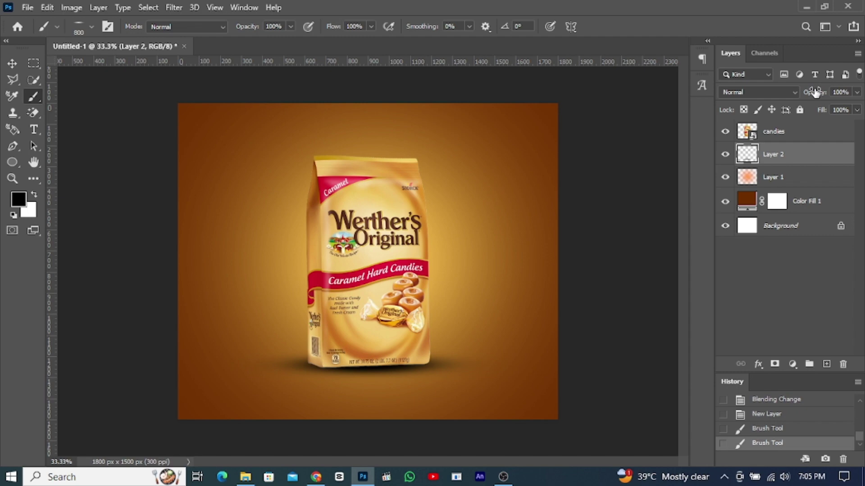
left_click_drag(815, 92, 798, 96)
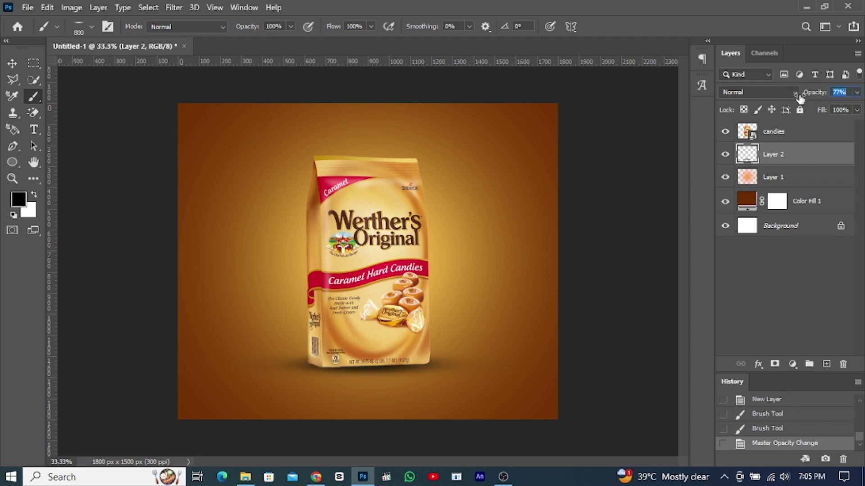
key("Return")
Duplicate the candies bag layer as 'candies copy' and begin transforming it
left_click(13, 65)
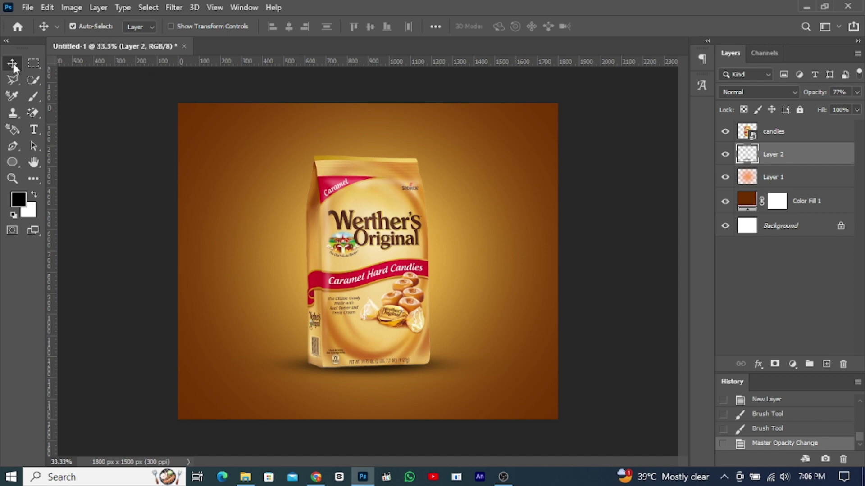
left_click(780, 135)
key("ctrl+j")
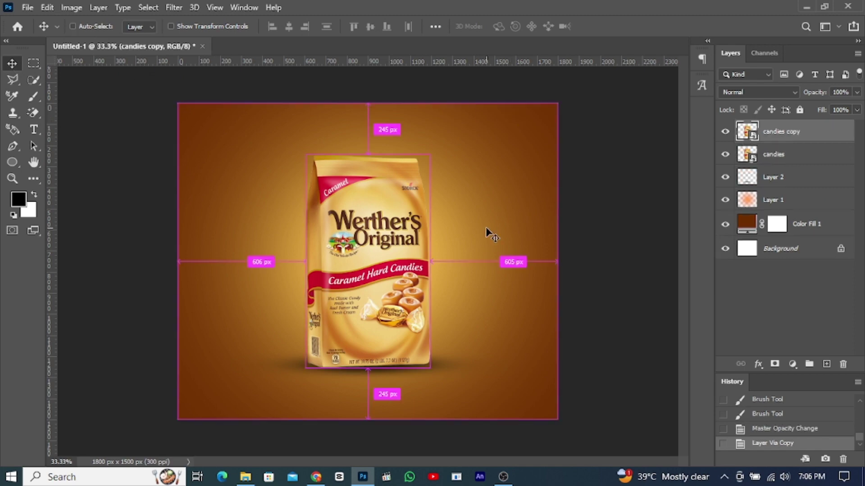
key("ctrl+t")
Flip the bag copy vertically and move it to the left of the original bag
right_click(355, 263)
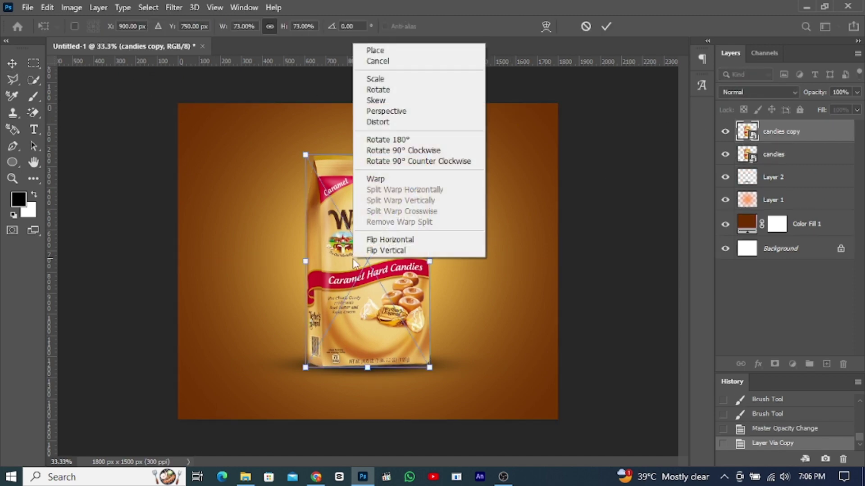
left_click(372, 252)
mouse_move(359, 213)
left_mouse_down()
mouse_move(344, 245)
mouse_move(249, 228)
left_mouse_up()
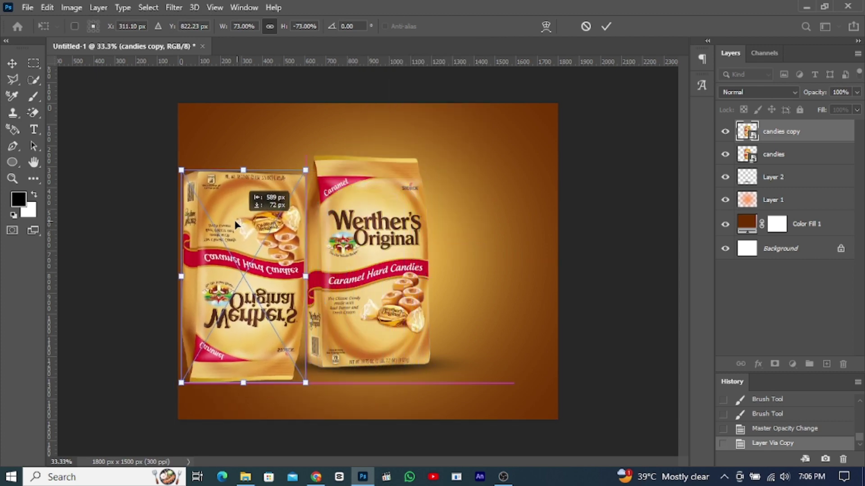
left_click(606, 27)
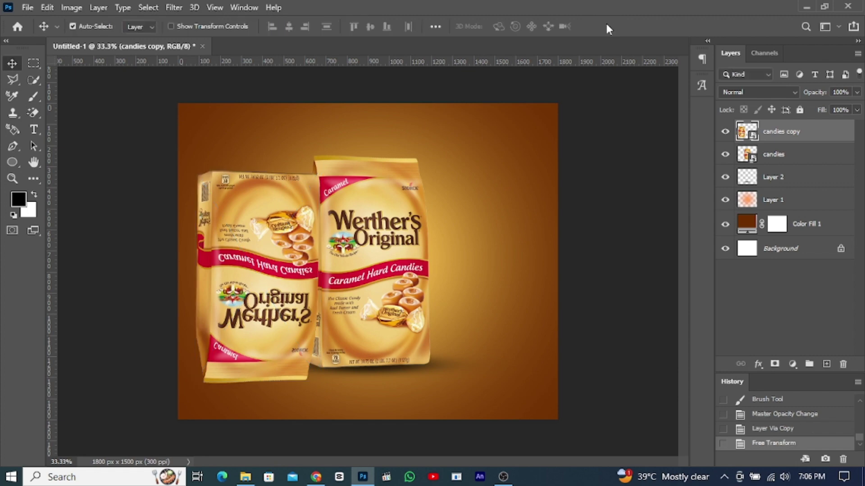
left_click(13, 80)
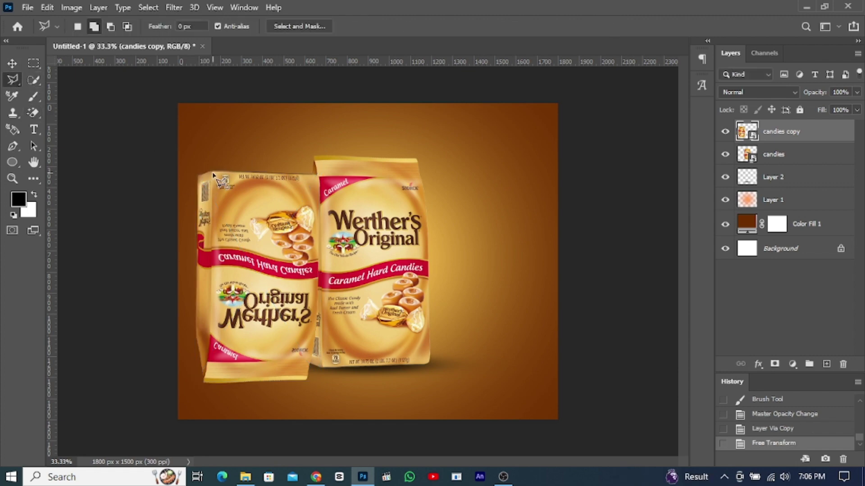
Outline the flipped copy's left side panel with a polygonal lasso selection
left_click_drag(213, 174, 213, 283)
left_click(212, 287)
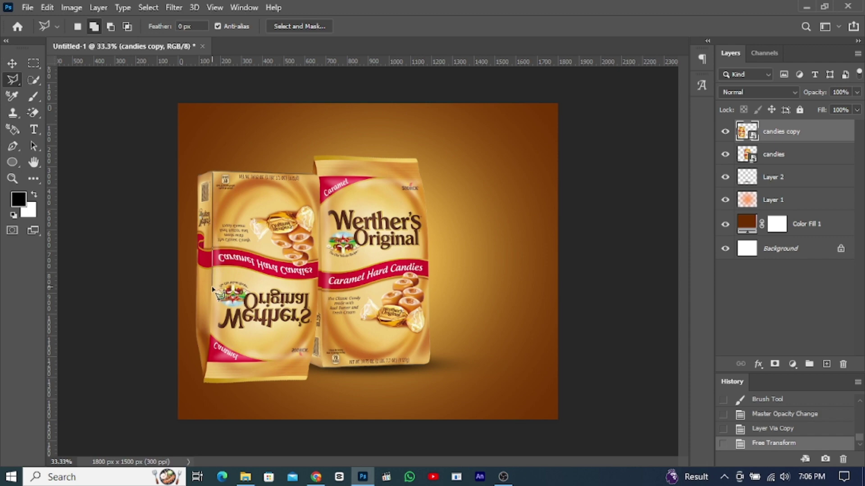
left_click(196, 298)
left_click(198, 177)
left_click(212, 174)
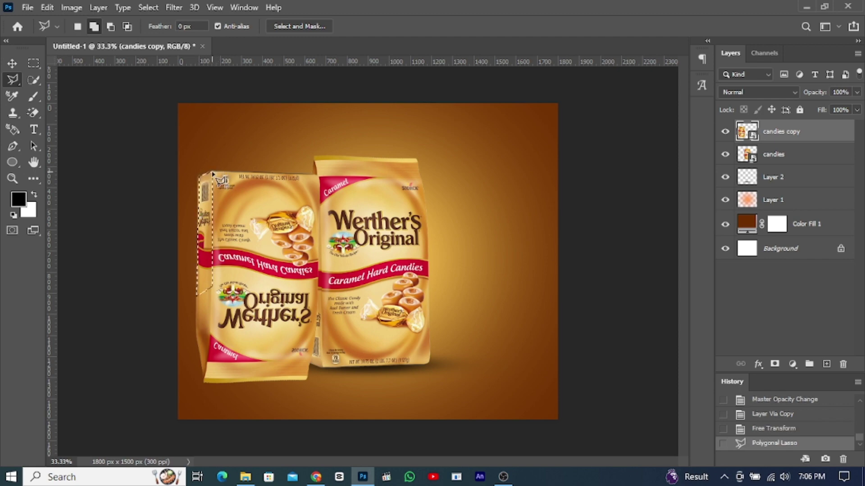
Rasterize the candies copy layer and copy the side panel onto a new Layer 3
right_click(819, 135)
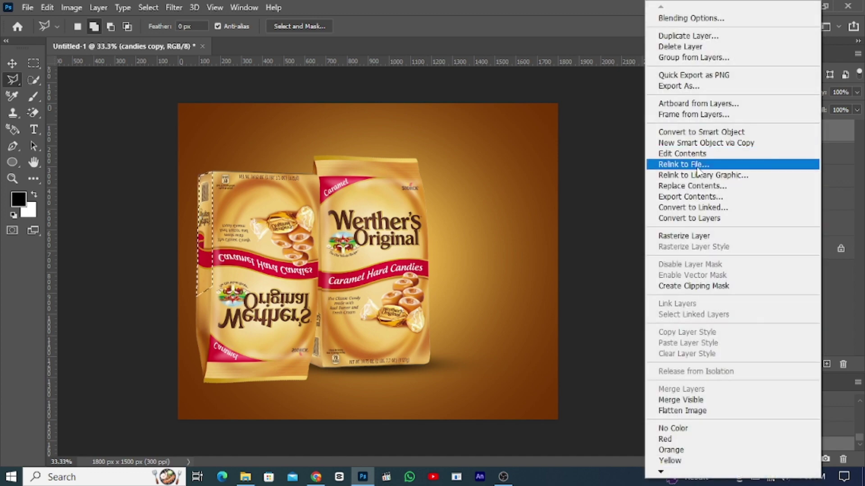
left_click(677, 236)
key("ctrl+j")
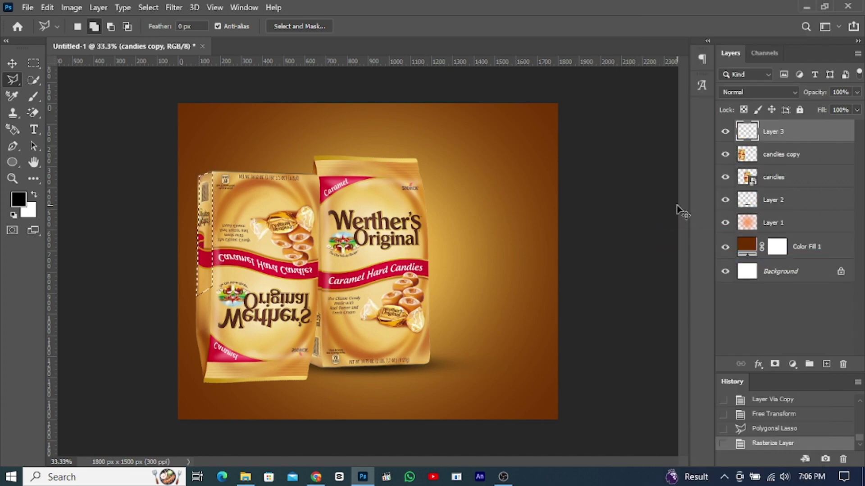
left_click(783, 164)
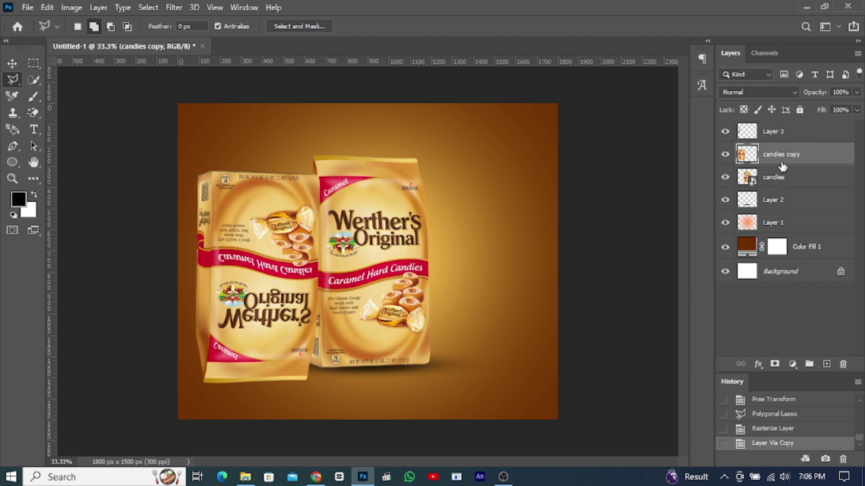
Move the flipped candies copy directly beneath the bag as a reflection
left_click(12, 64)
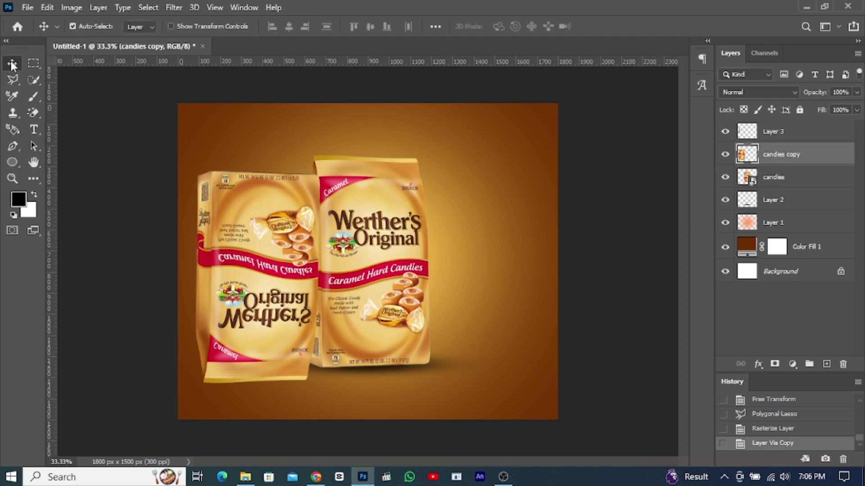
key("ctrl+t")
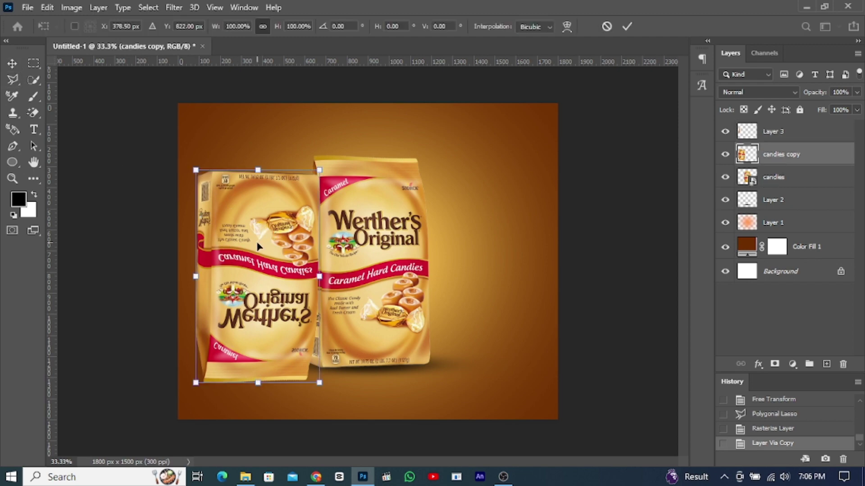
left_click_drag(257, 247, 376, 440)
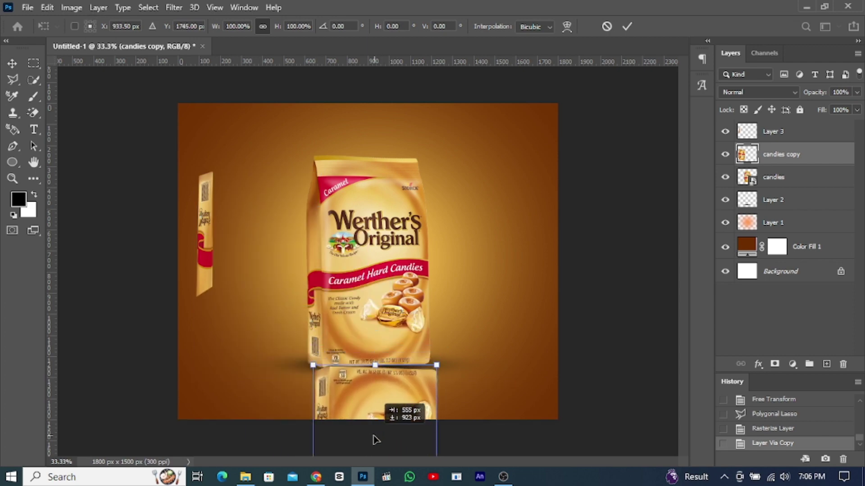
left_click_drag(376, 439, 371, 441)
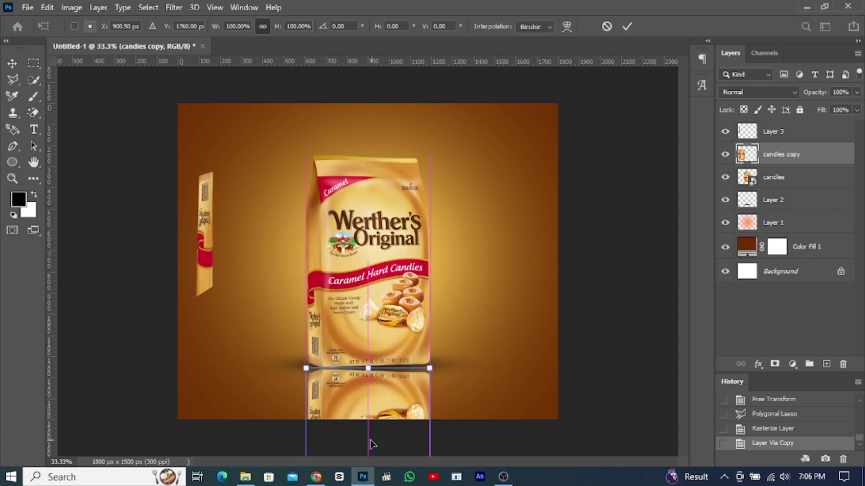
Warp the reflection's top edge to meet the bag's base
left_click(566, 28)
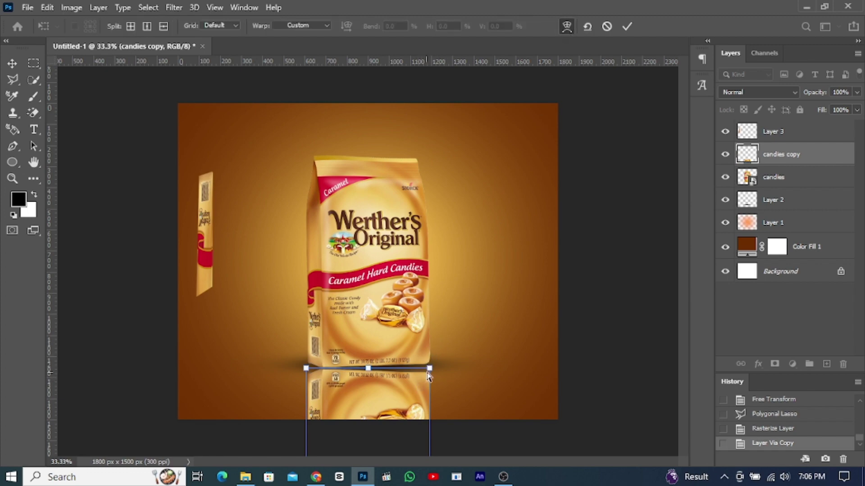
left_click_drag(430, 369, 390, 365)
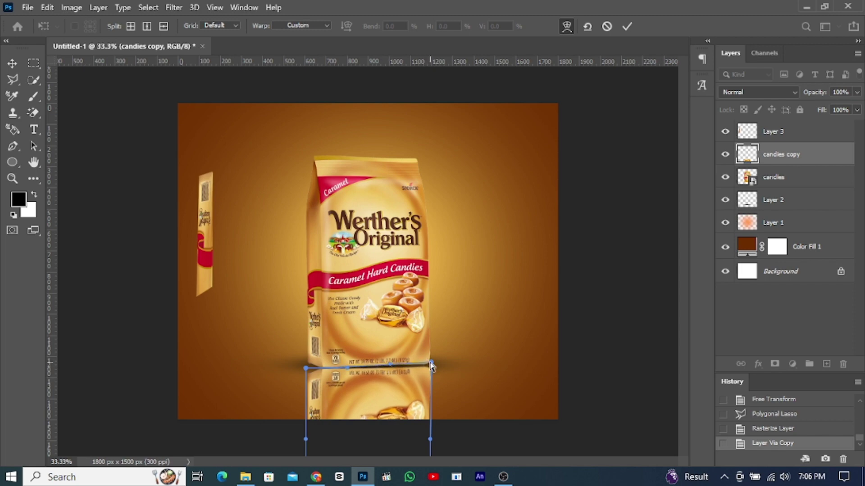
left_click_drag(432, 365, 431, 360)
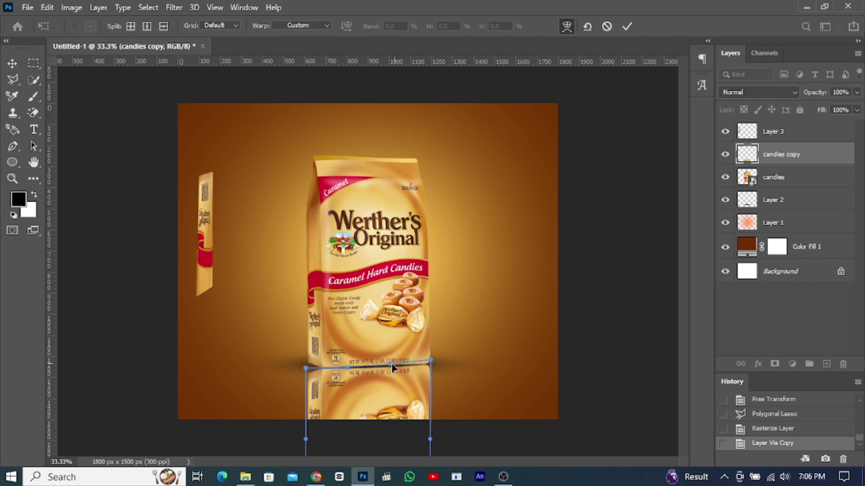
left_click_drag(385, 363, 387, 361)
left_click(627, 26)
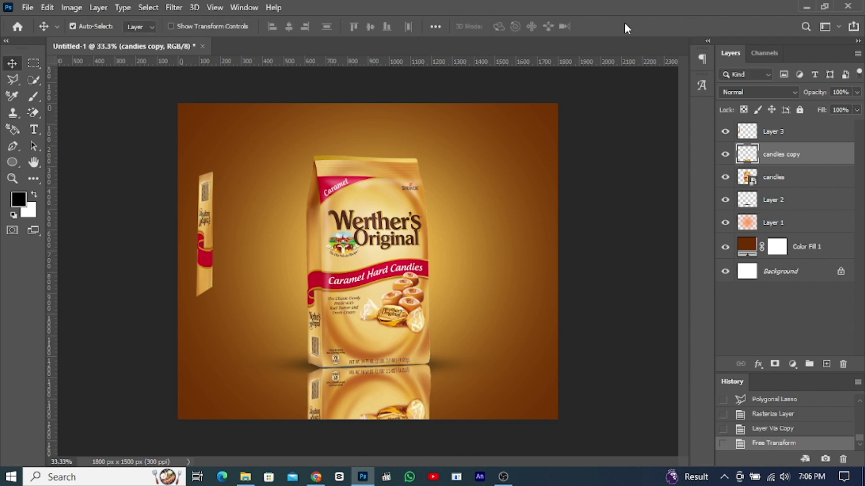
Move the Layer 3 side-panel strip under the bag's left edge
left_click(736, 133)
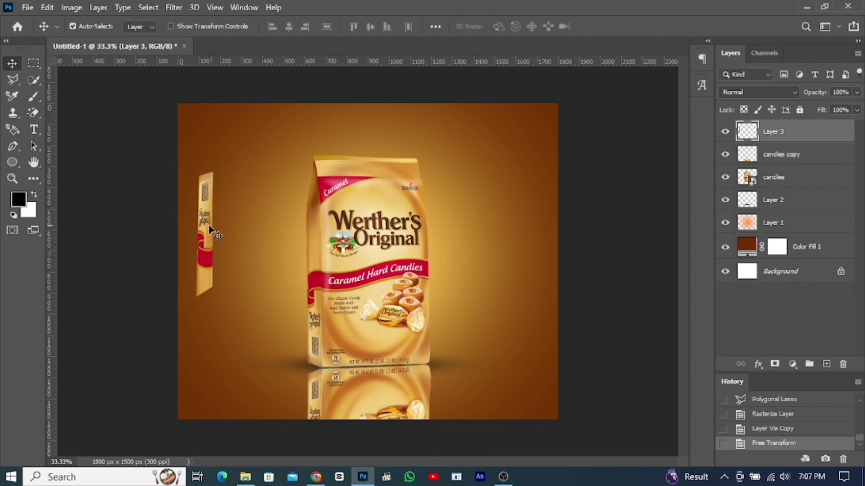
mouse_move(220, 251)
left_mouse_down()
mouse_move(319, 371)
mouse_move(319, 410)
left_mouse_up()
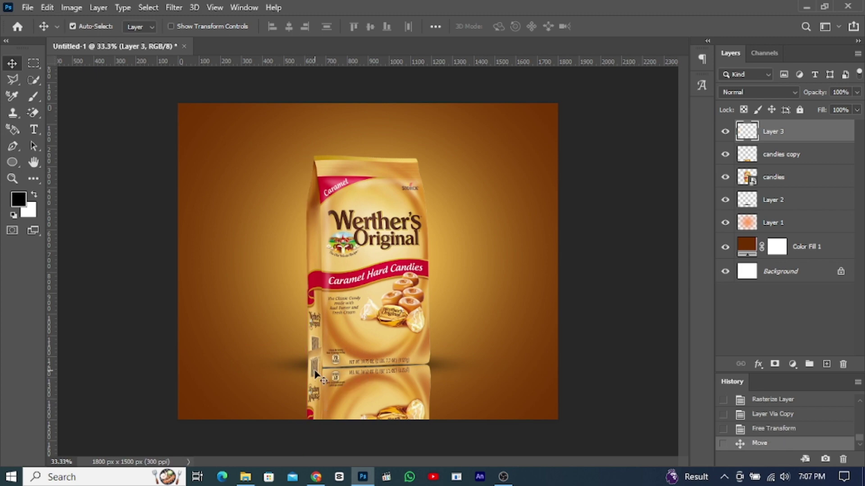
left_click_drag(316, 373, 318, 390)
left_click_drag(316, 394, 317, 395)
right_click(317, 395)
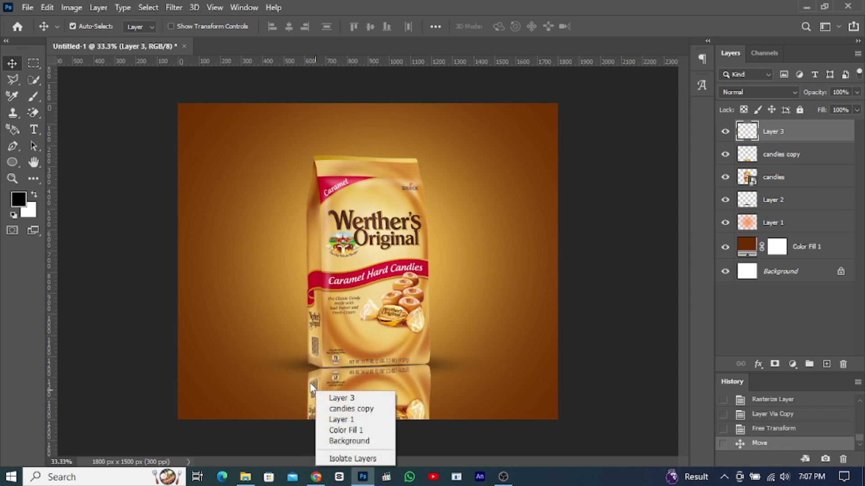
left_click(312, 384)
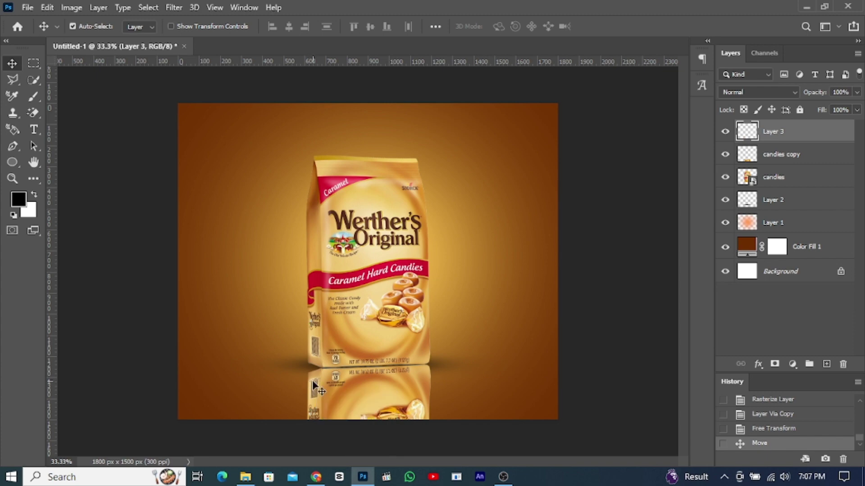
Warp the side strip to fit the reflection beneath the bag's left fold
key("ctrl+t")
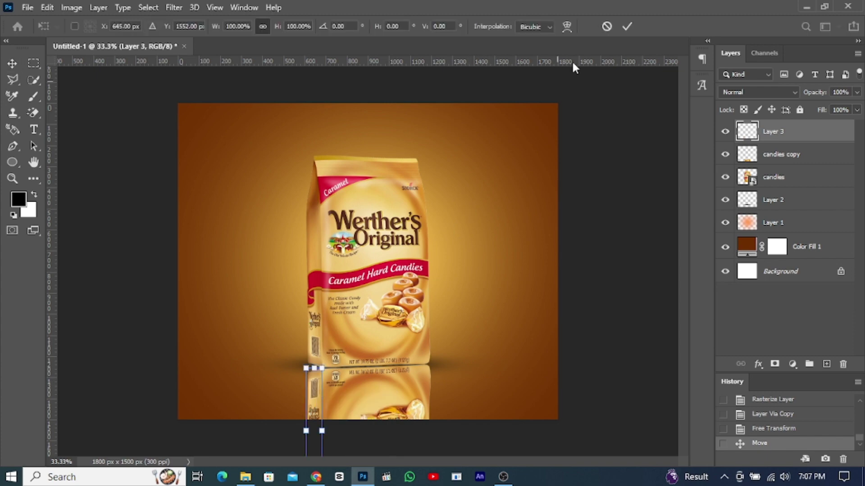
left_click(566, 30)
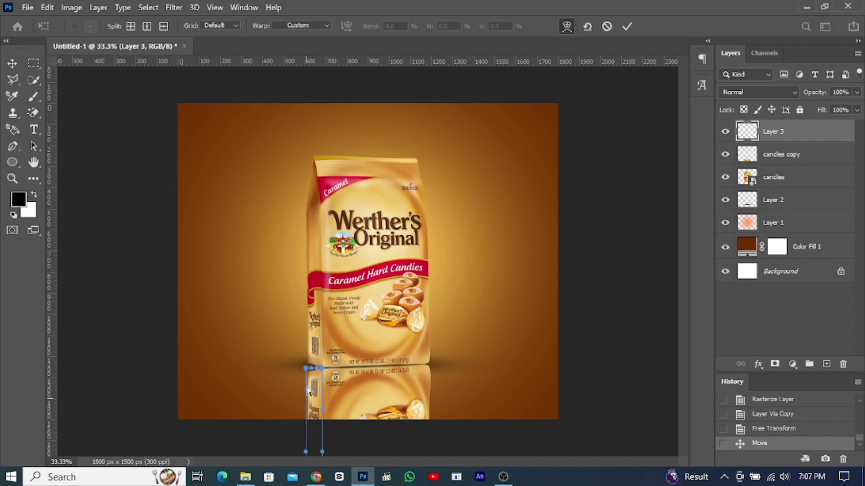
left_click_drag(308, 379, 308, 341)
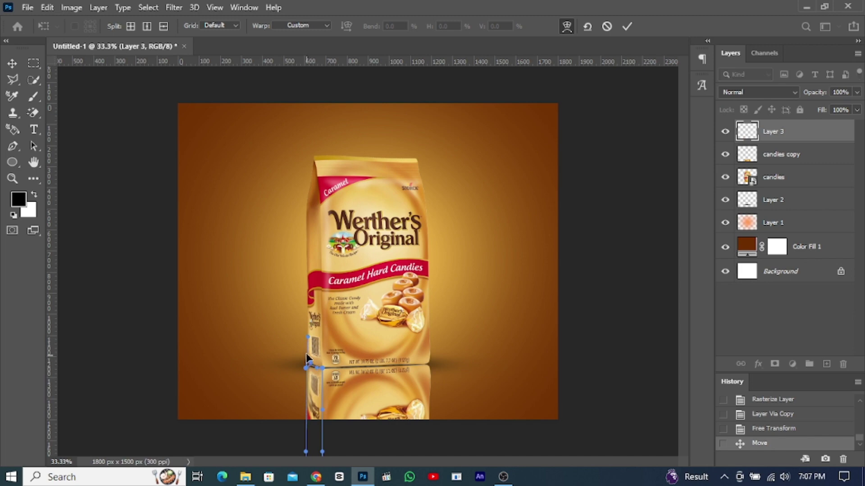
left_click_drag(306, 368, 306, 360)
left_click(626, 26)
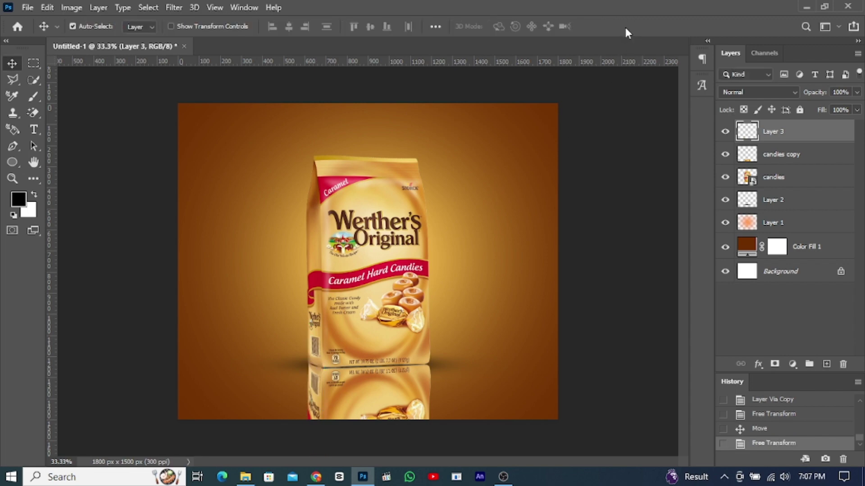
left_click(782, 156, "ctrl")
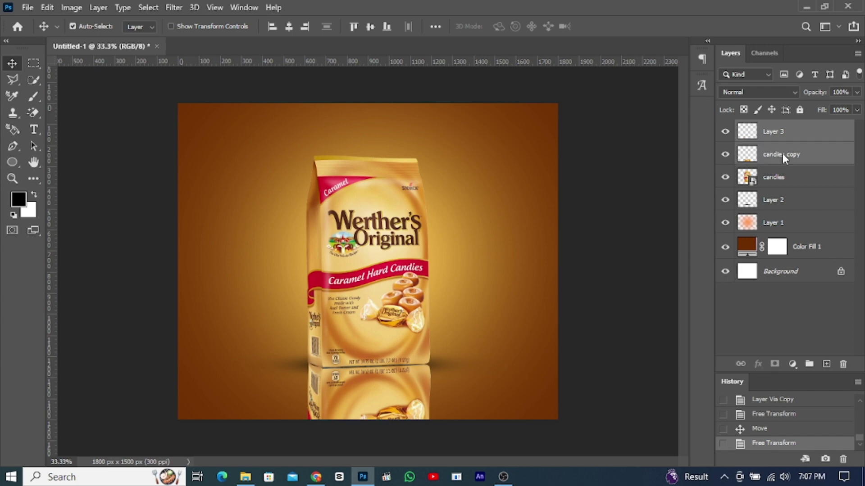
Merge candies copy and Layer 3 into a smart object below candies with an inverted mask
right_click(782, 156)
left_click(643, 175)
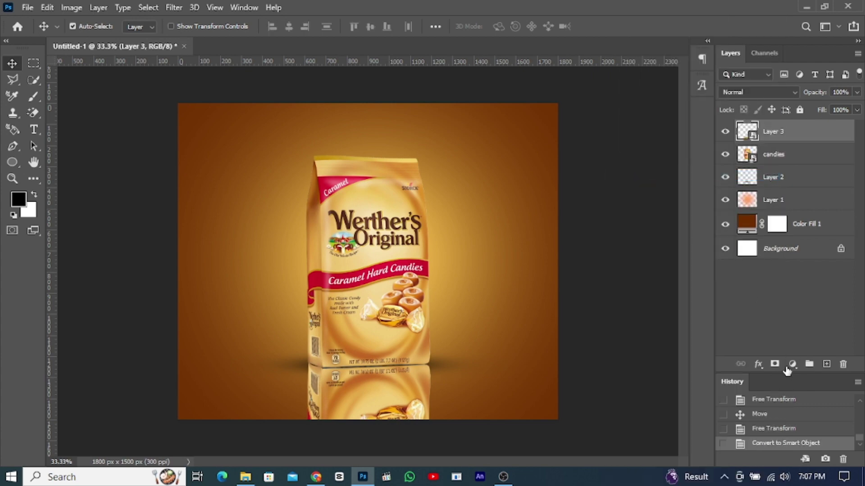
left_click_drag(771, 135, 773, 170)
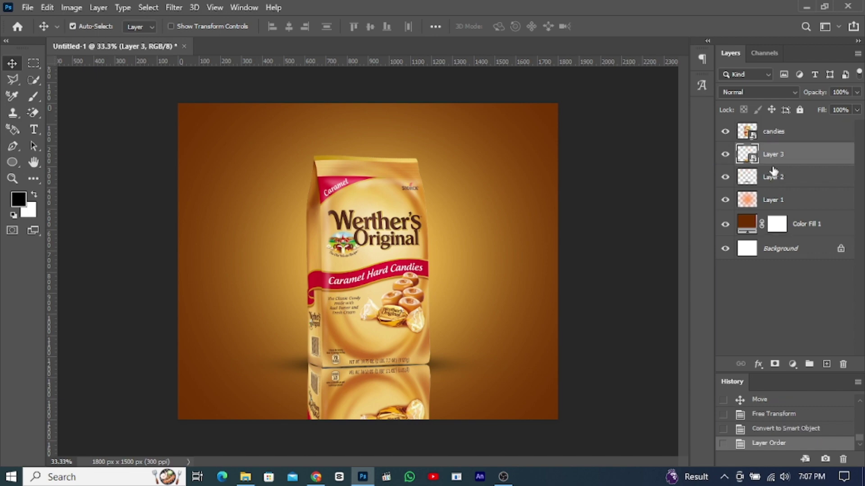
left_click(774, 365)
key("ctrl+i")
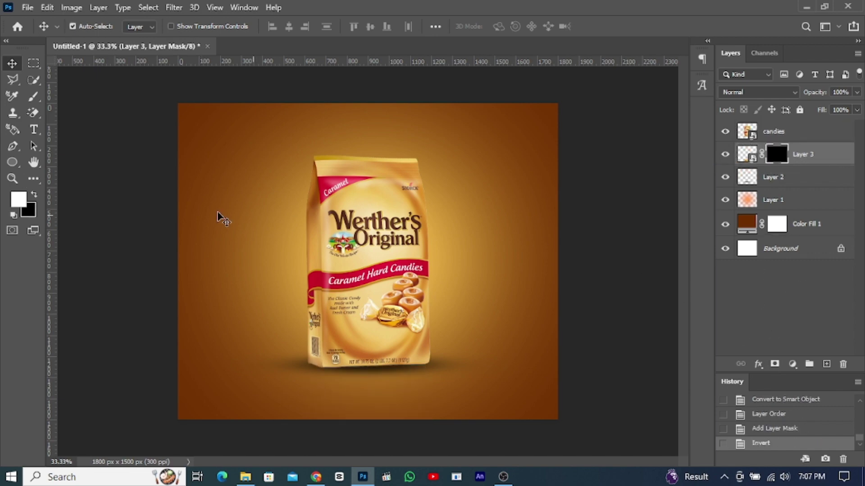
Paint the reflection back in with a 1100 px soft round brush and set opacity to 52%
left_click(34, 96)
left_click(91, 27)
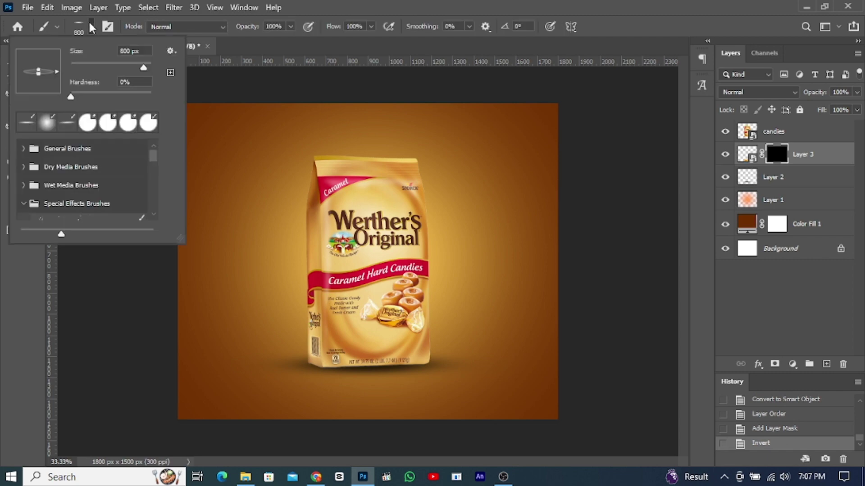
left_click(47, 123)
left_click(95, 27)
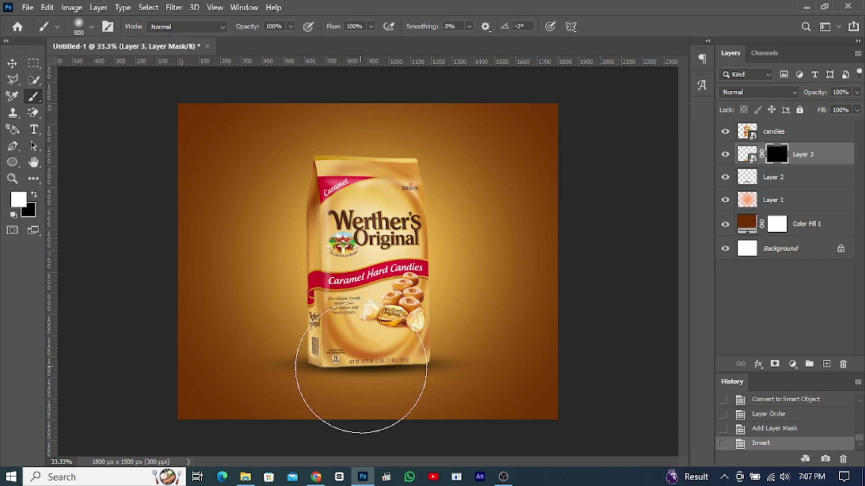
key("bracketright")
key("bracketright")
key("bracketright")
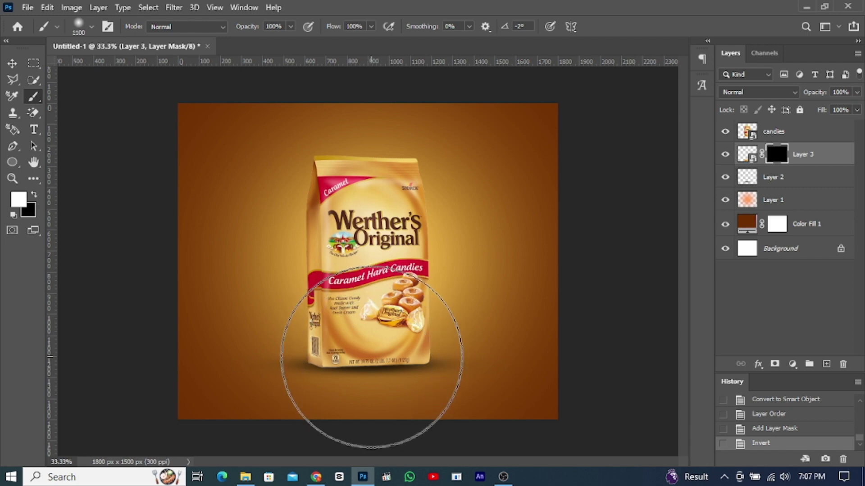
left_click(369, 367)
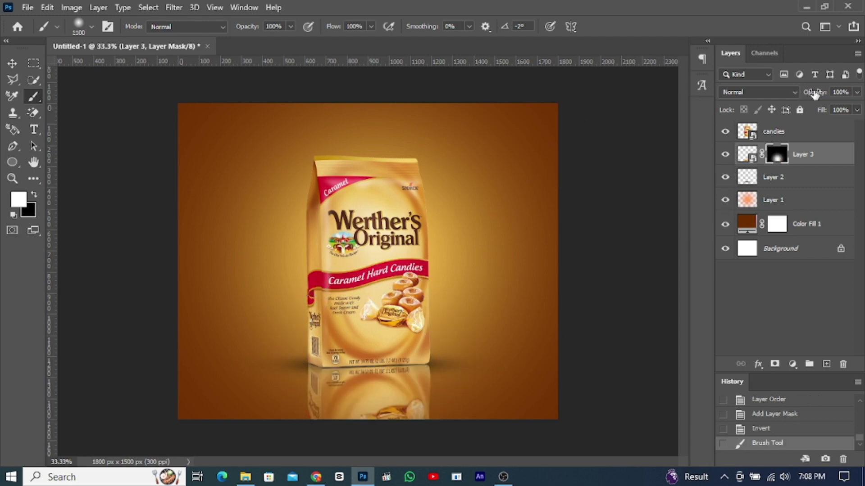
left_click_drag(815, 94, 782, 92)
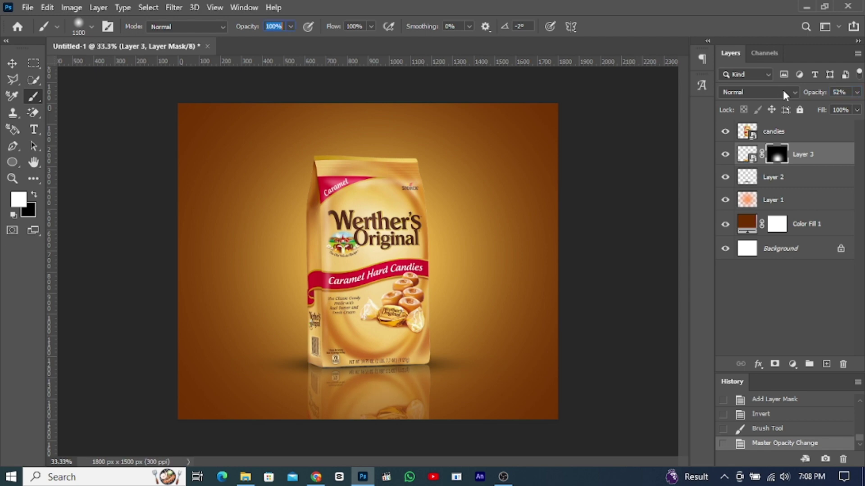
left_click(12, 65)
Place the wrapped candy image embedded as layer 'one' above candies and rasterize it
left_click(783, 133)
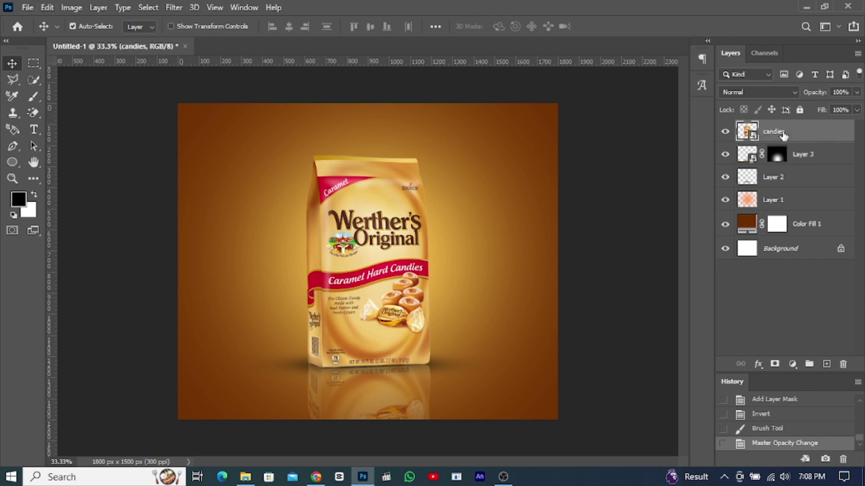
left_click(27, 7)
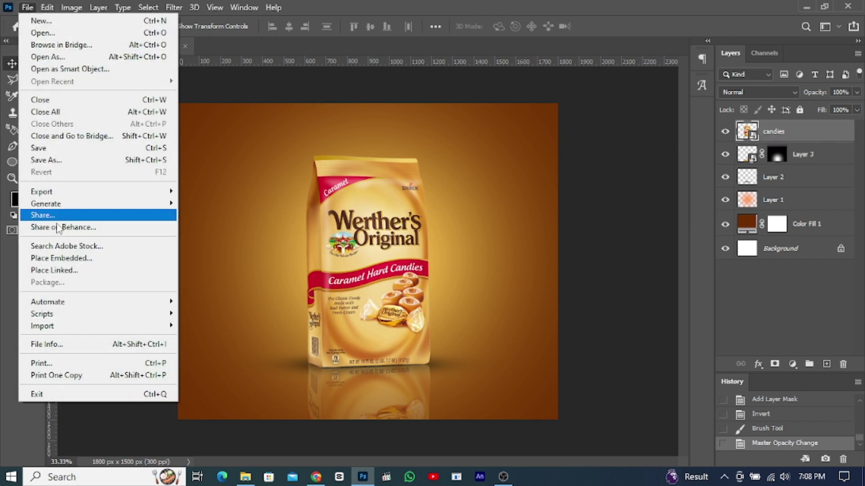
left_click(68, 258)
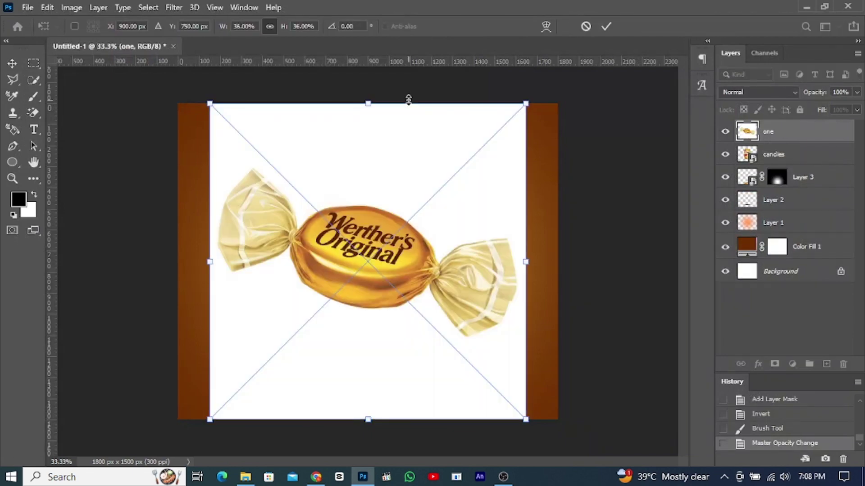
left_click(606, 27)
right_click(799, 134)
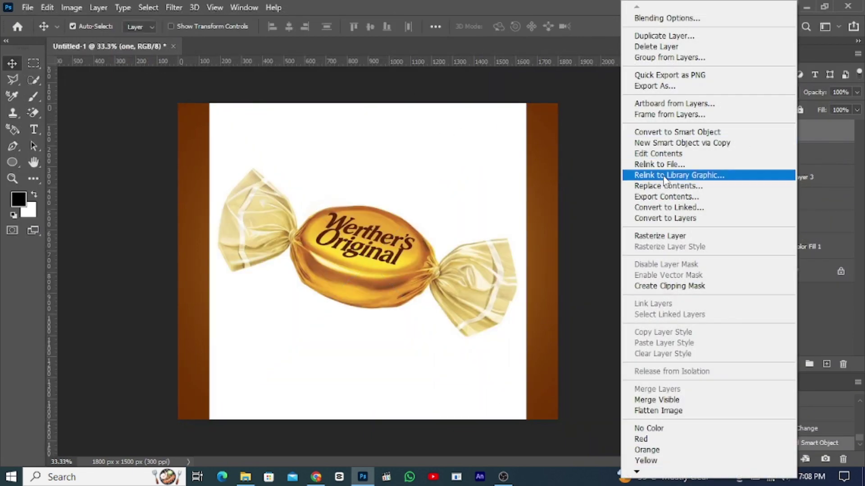
left_click(661, 236)
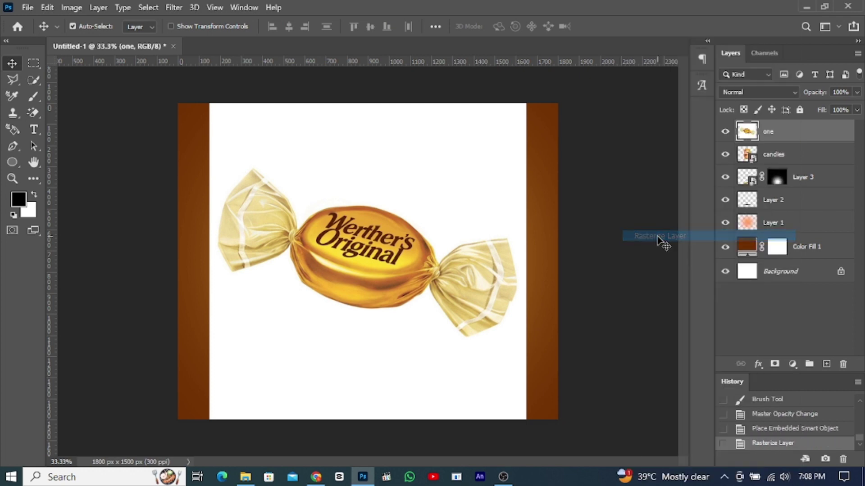
Mask out the candy's white background with Select Subject, then convert and rasterize the layer
left_click(32, 81)
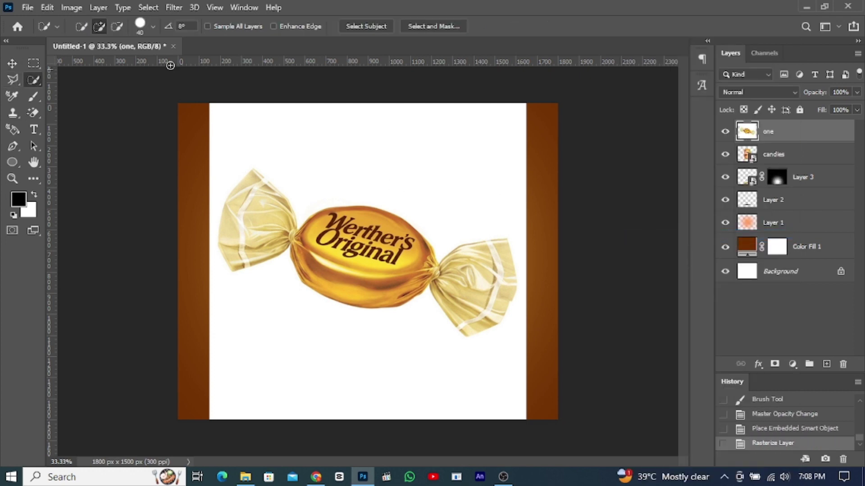
left_click(360, 27)
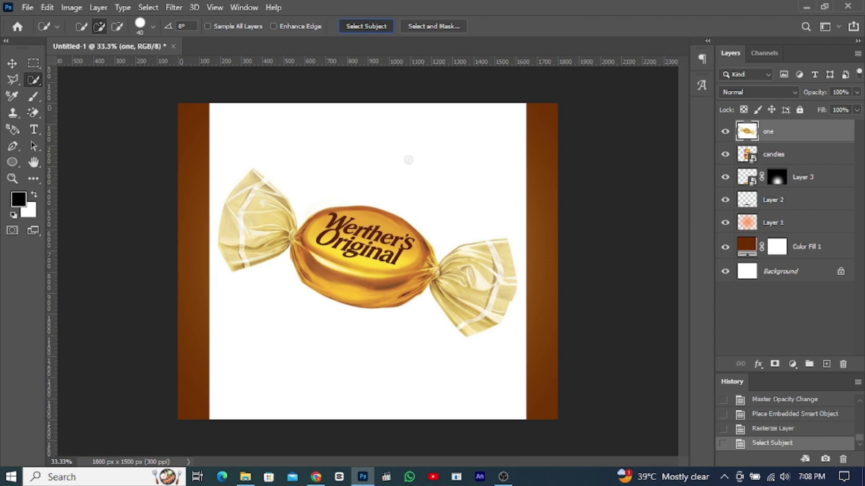
left_click(775, 364)
right_click(801, 128)
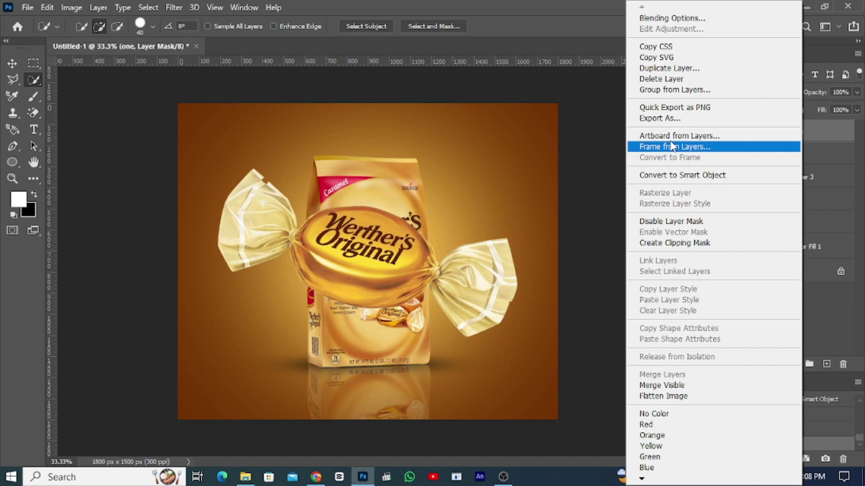
left_click(667, 176)
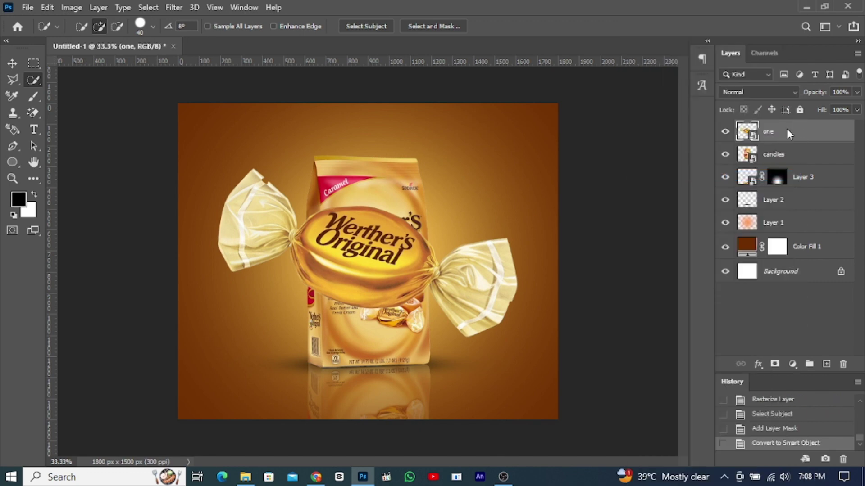
right_click(787, 130)
left_click(648, 236)
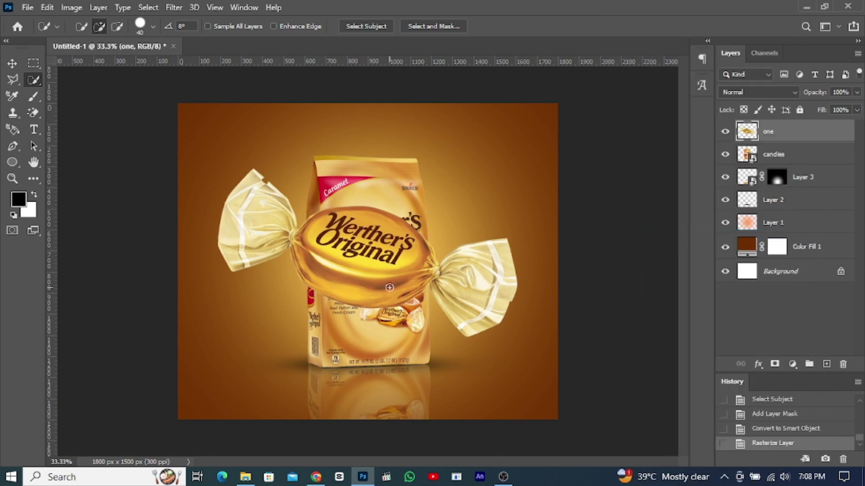
Scale the candy down to about 28% and tilt it at the bag's lower right
key("ctrl+t")
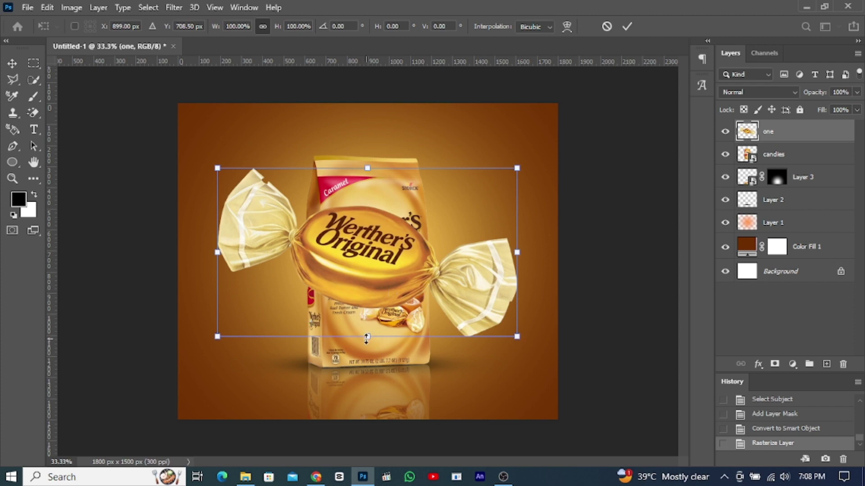
left_click_drag(367, 339, 367, 238)
mouse_move(295, 262)
left_mouse_down()
mouse_move(320, 283)
mouse_move(335, 260)
mouse_move(392, 380)
left_mouse_up()
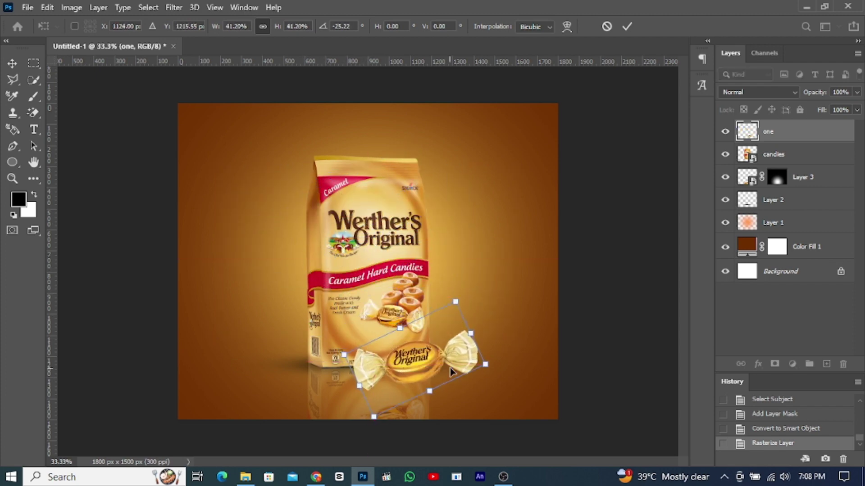
left_click_drag(485, 366, 432, 362)
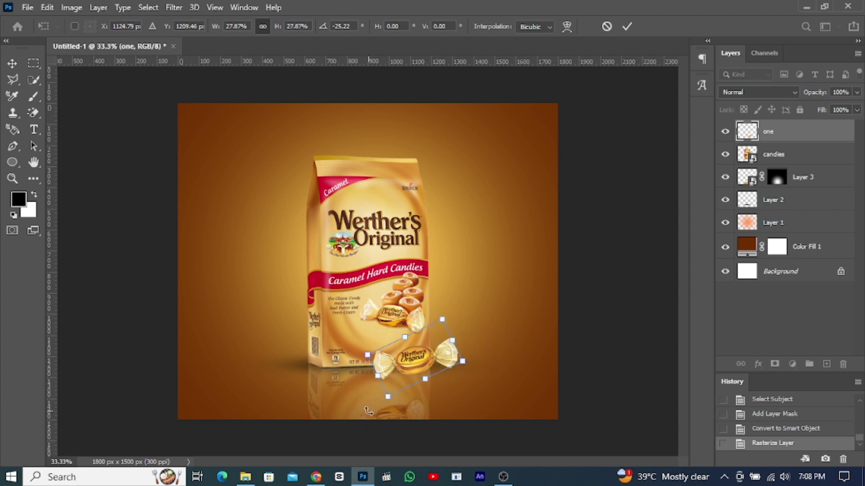
left_click_drag(368, 410, 363, 406)
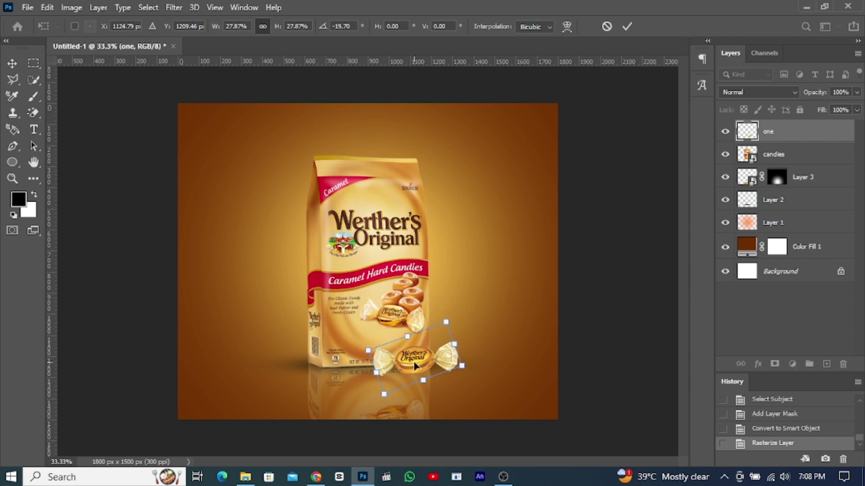
left_click_drag(413, 361, 422, 365)
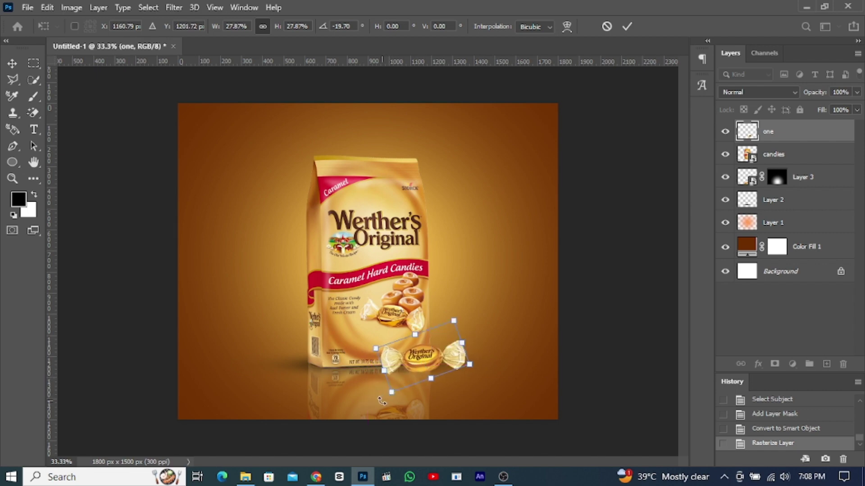
left_click_drag(382, 401, 382, 402)
key("Return")
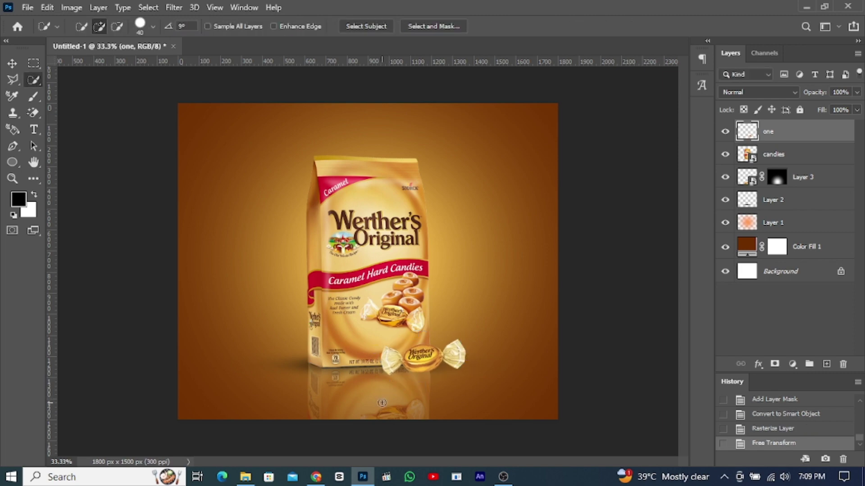
Nudge the candy three steps left and duplicate it as 'one copy'
left_click(12, 63)
key("Left")
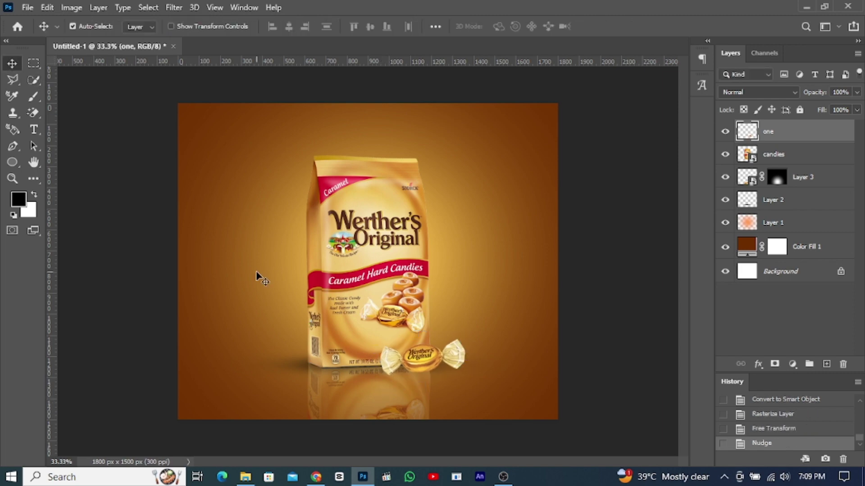
key("Left")
key("Left")
key("Left")
key("Left")
key("Left")
key("Left")
key("Left")
key("Left")
key("Left")
key("Left")
key("Left")
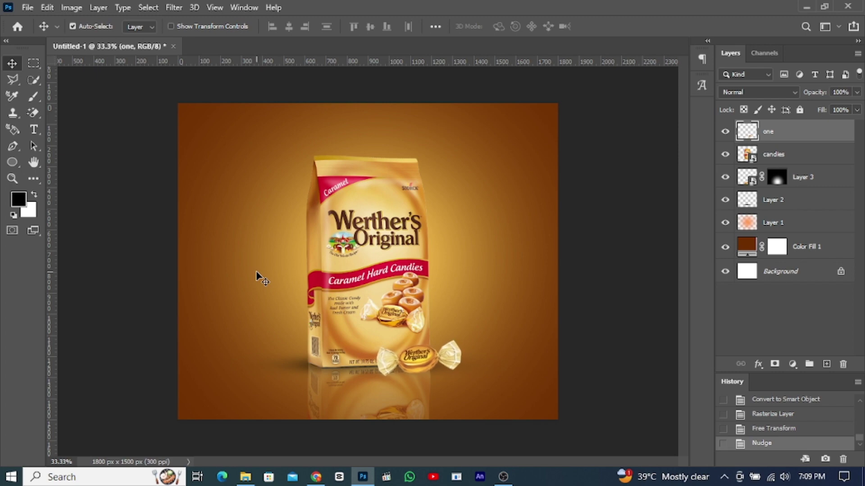
key("Left")
key("Left")
key("Left")
key("ctrl+j")
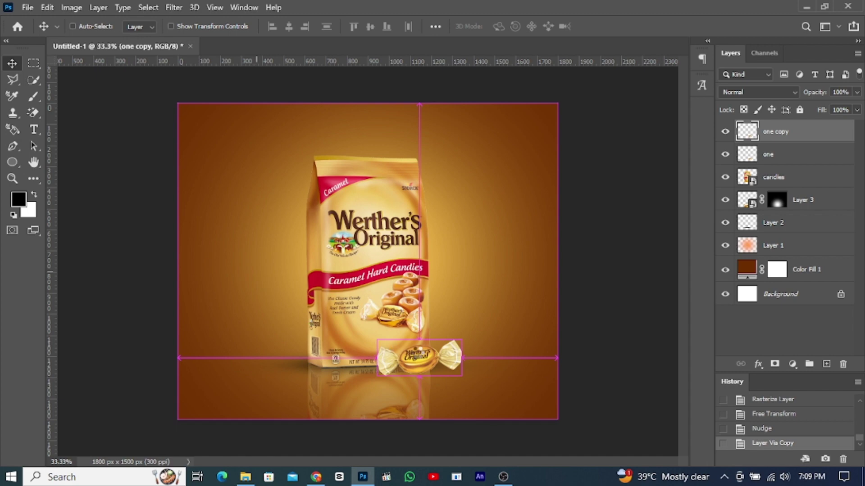
Raise the candy copy about 54 px above the first candy
key("t")
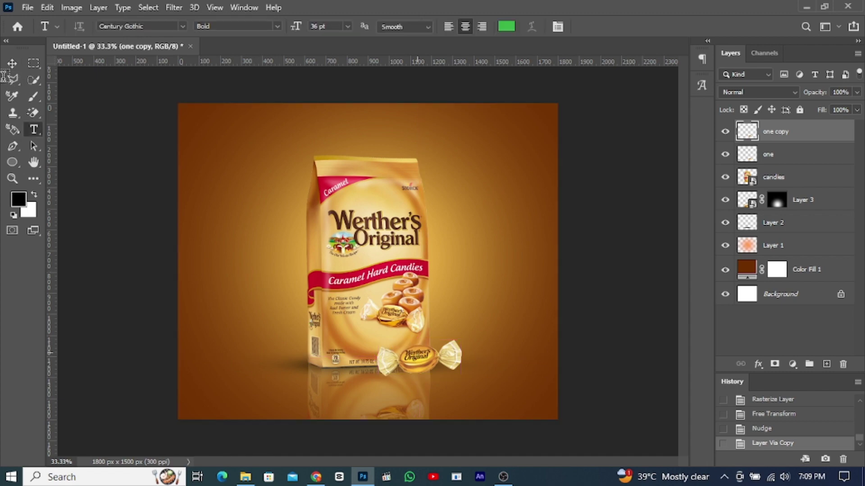
left_click(12, 66)
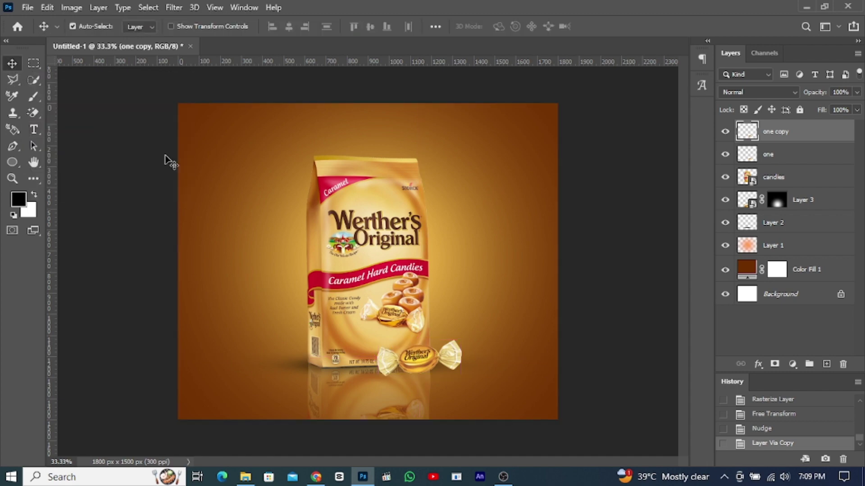
key("ctrl+t")
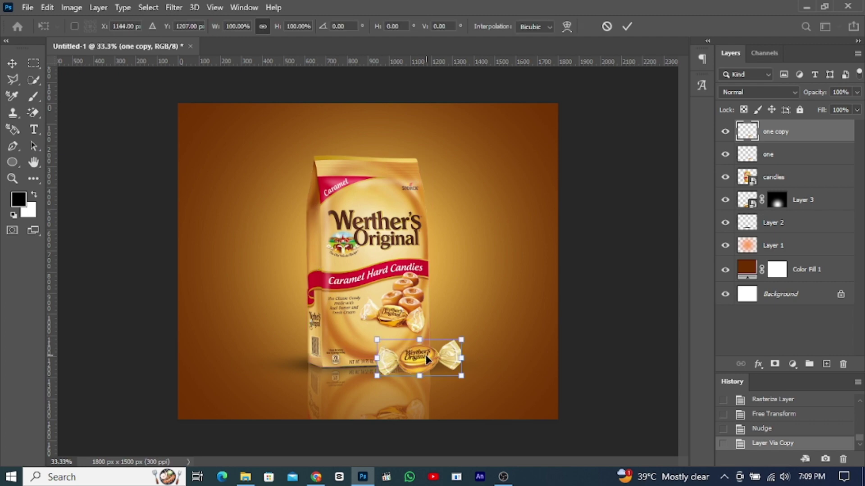
left_click_drag(422, 357, 423, 352)
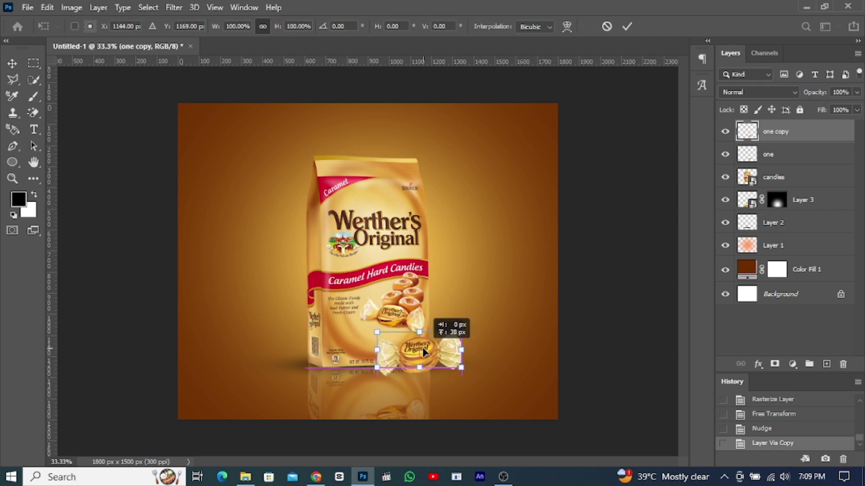
key("Return")
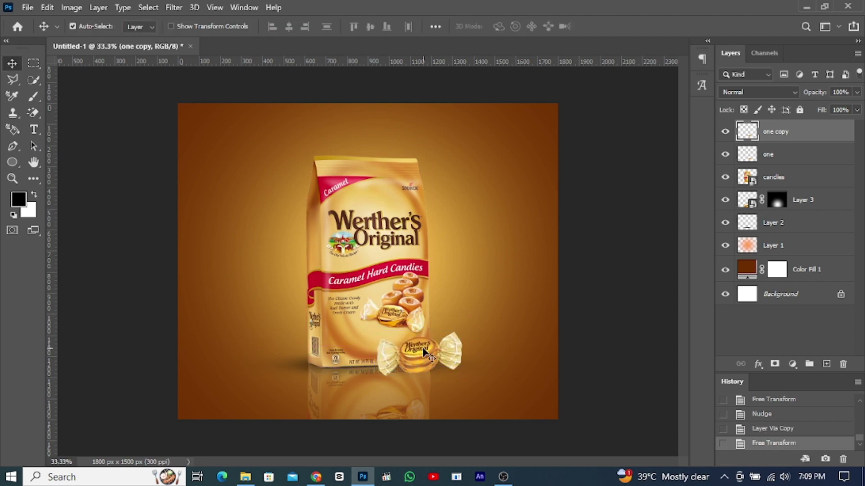
key("Up")
key("Up")
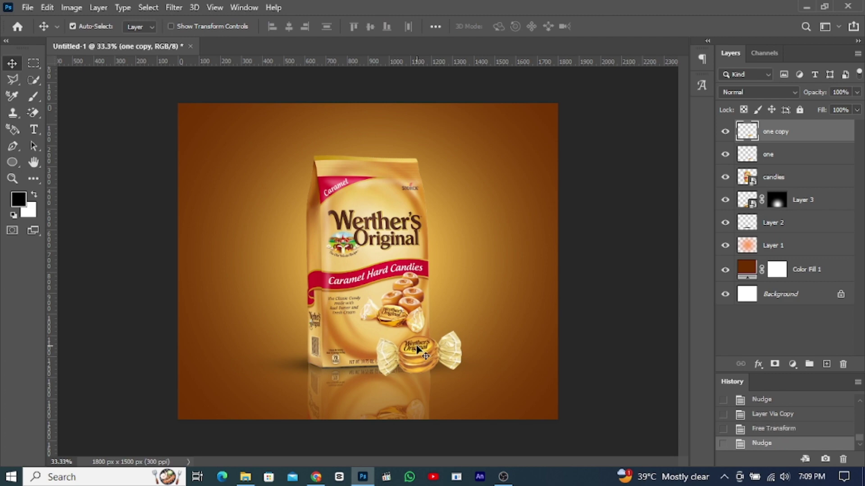
Combine both candy layers into a single smart object, 'one copy'
left_click(786, 155, "ctrl")
right_click(786, 162)
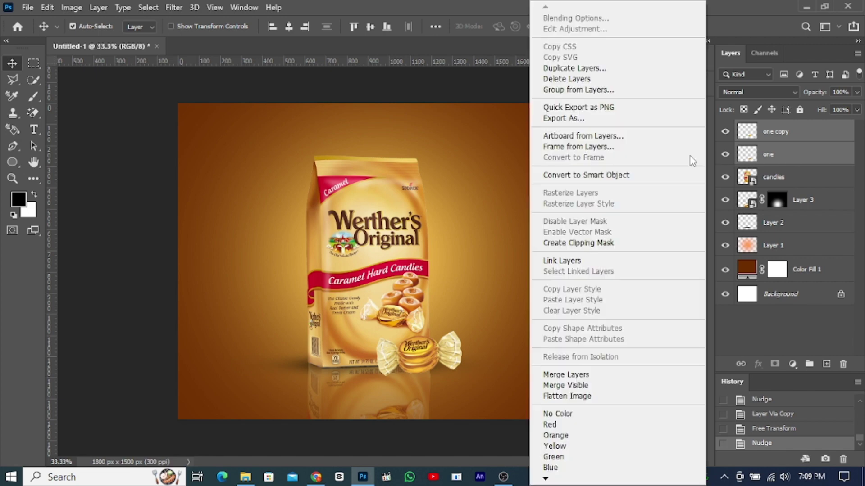
left_click(616, 176)
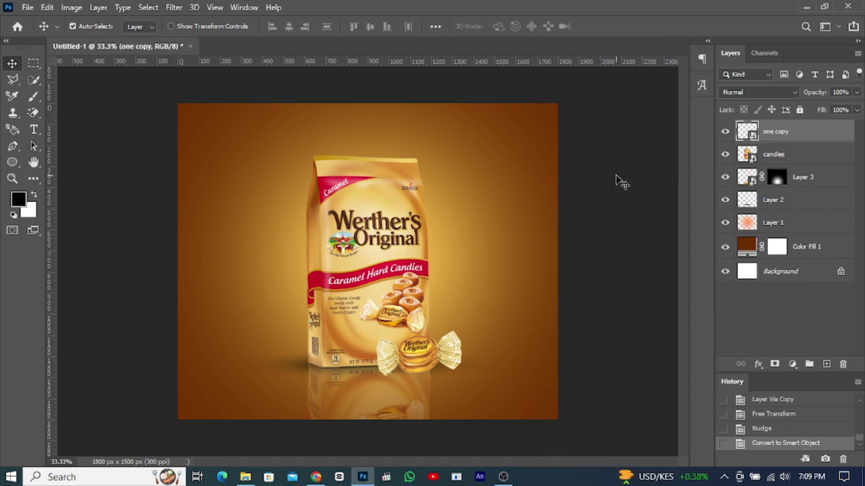
Duplicate the candy, flip it vertically just beneath the original, and stack 'one copy 2' under 'one copy'
key("ctrl+j")
key("ctrl+t")
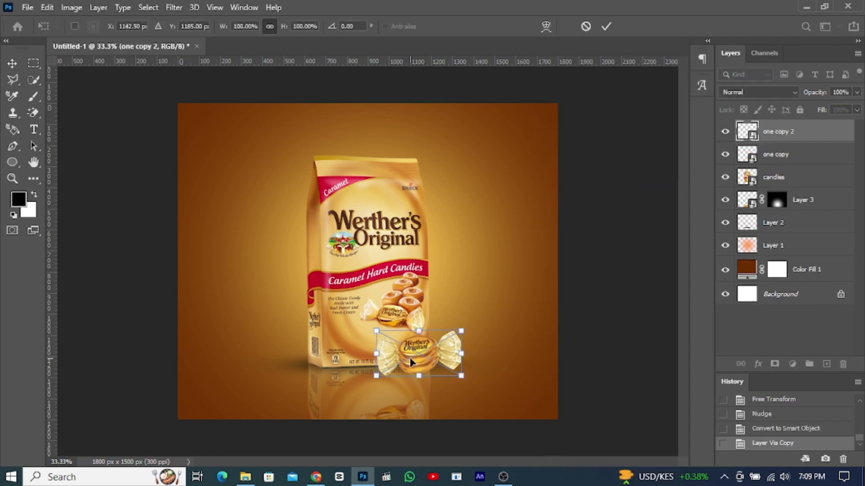
right_click(411, 362)
left_click(429, 350)
left_click_drag(421, 356, 420, 391)
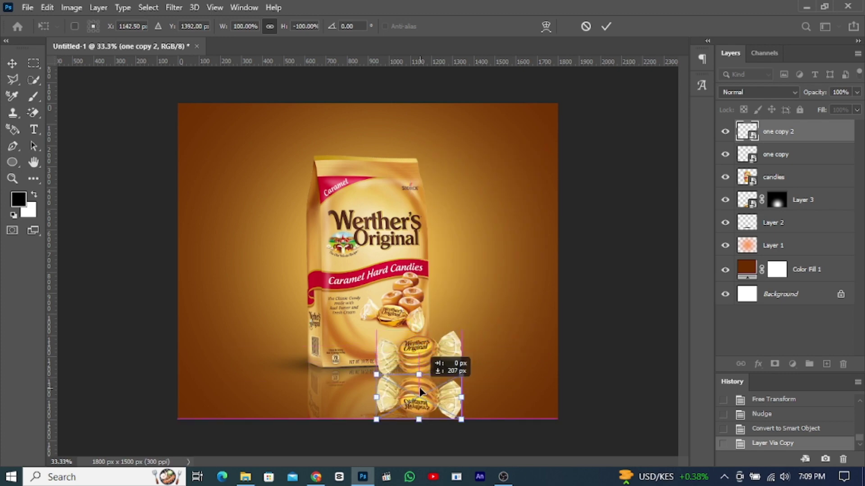
left_click_drag(420, 388, 420, 377)
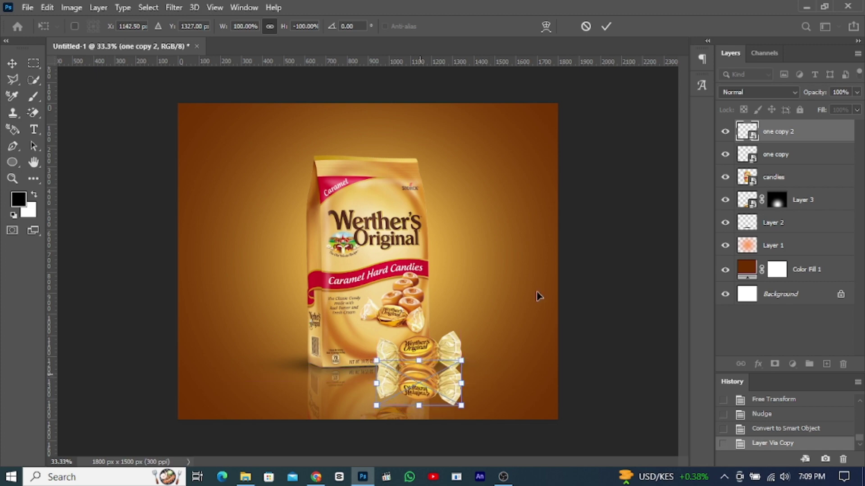
left_click(605, 27)
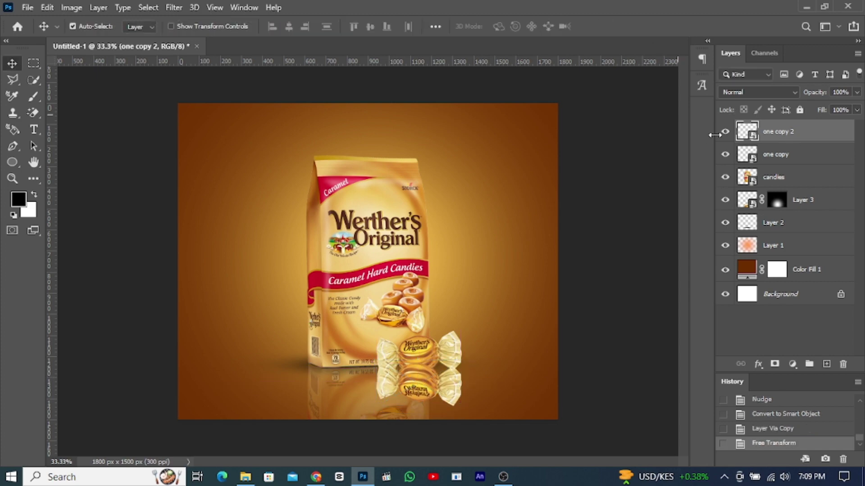
left_click_drag(775, 134, 775, 157)
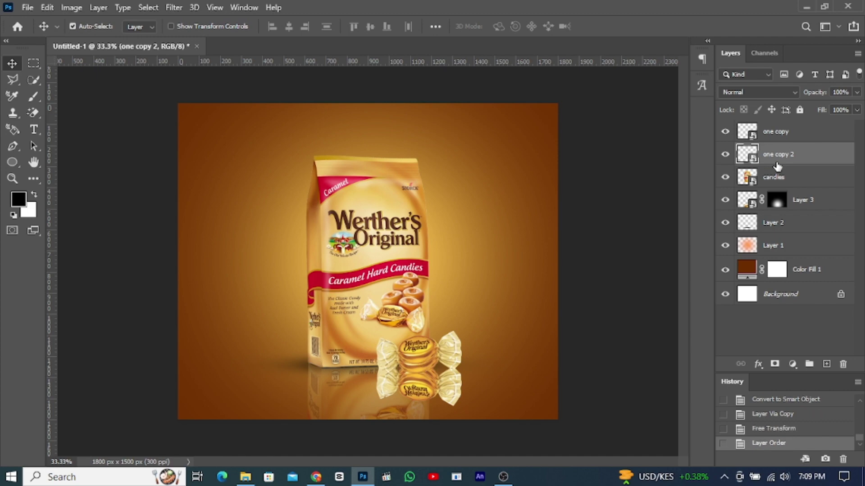
Give 'one copy 2' an inverted mask, paint it back with a large soft brush, and set 46% opacity
left_click(774, 365)
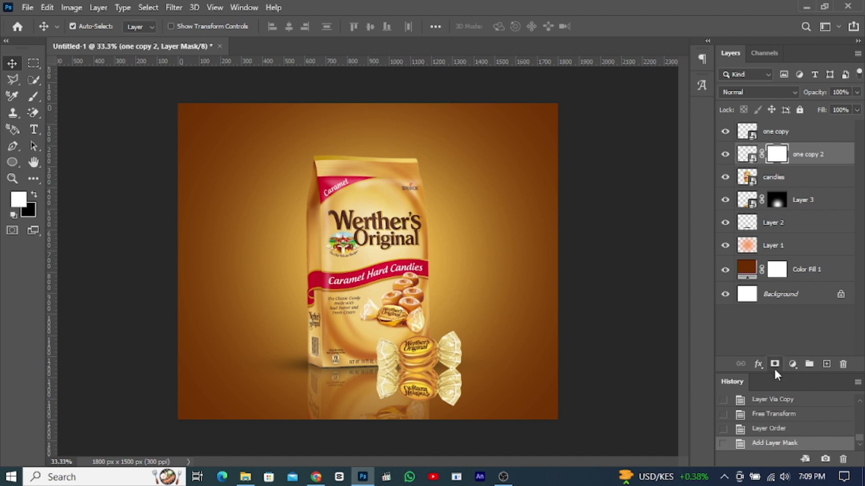
key("ctrl+i")
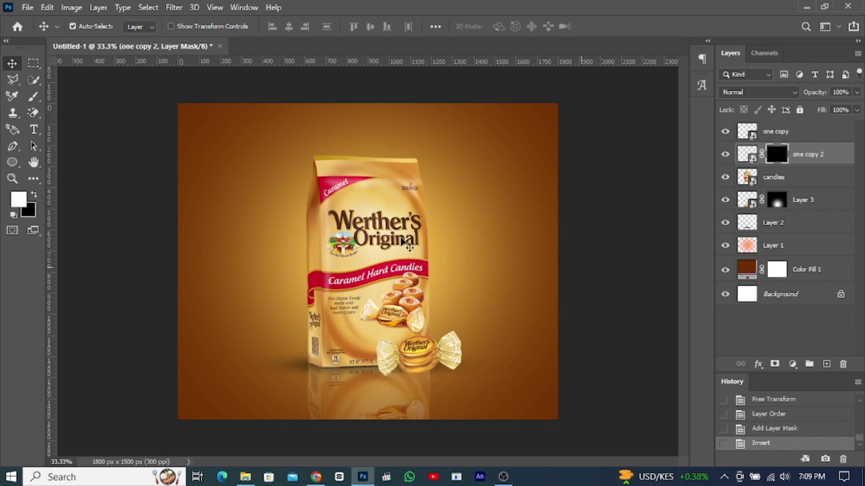
left_click(35, 99)
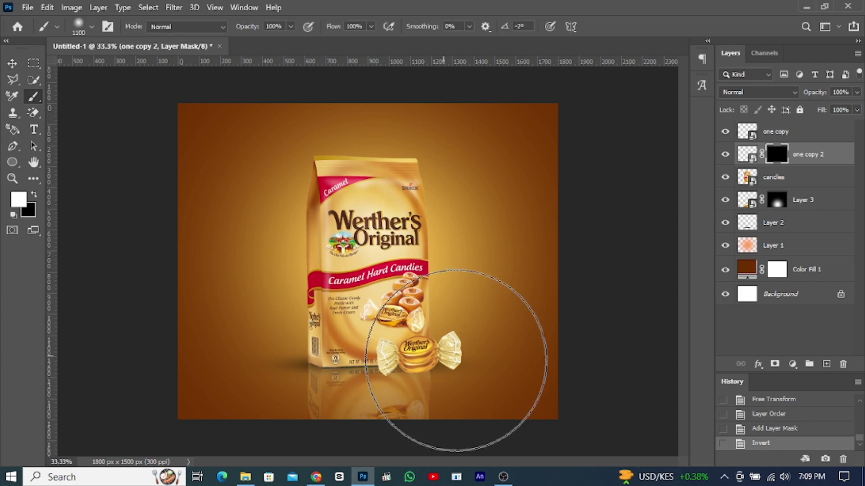
left_click_drag(410, 410, 423, 356)
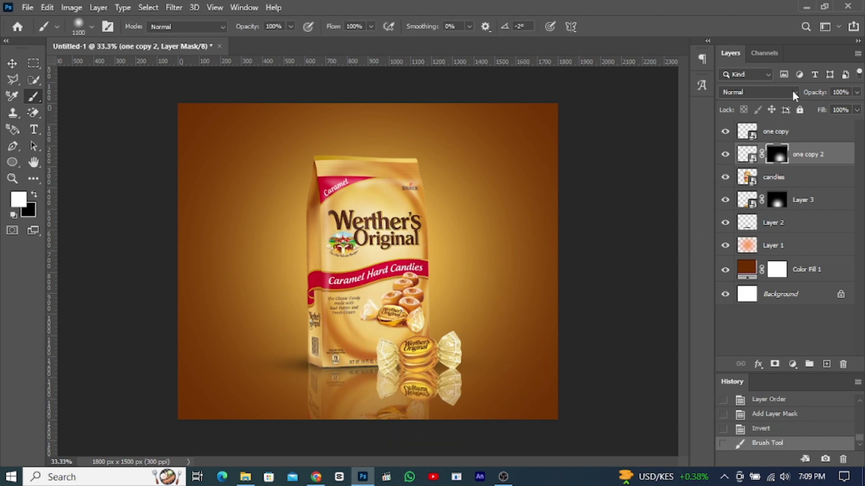
mouse_move(819, 93)
left_mouse_down()
mouse_move(770, 96)
mouse_move(786, 100)
left_mouse_up()
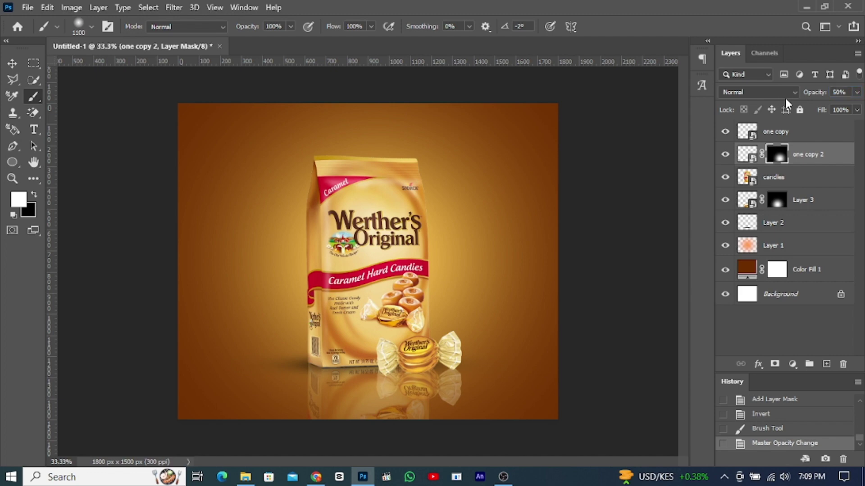
left_click_drag(813, 93, 812, 94)
left_click(13, 65)
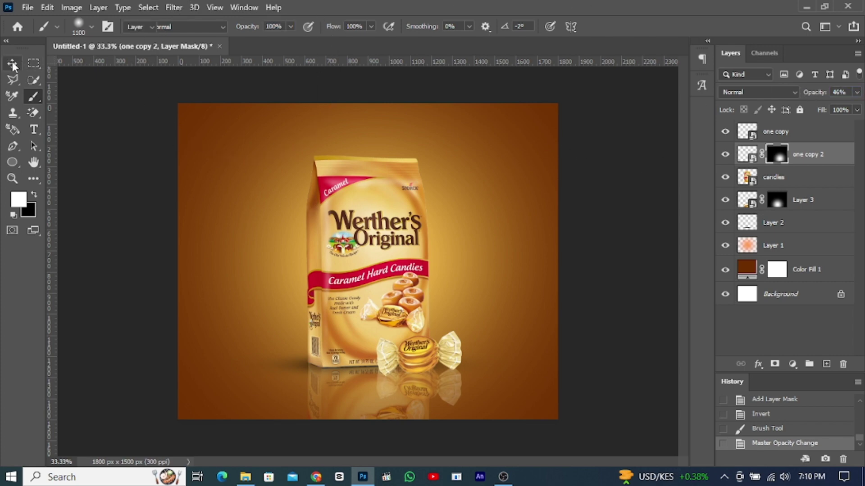
left_click(27, 6)
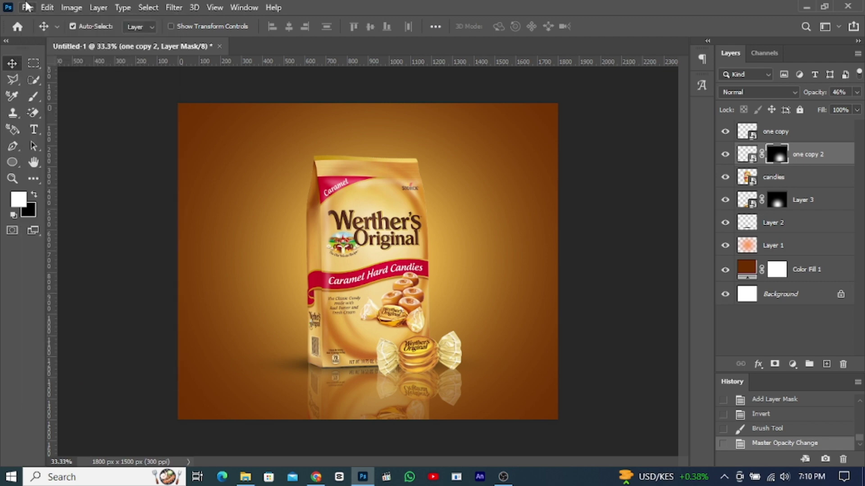
Place the hot chocolate splash image above 'one copy', rasterize it, and Magic Erase its white background
left_click(784, 131)
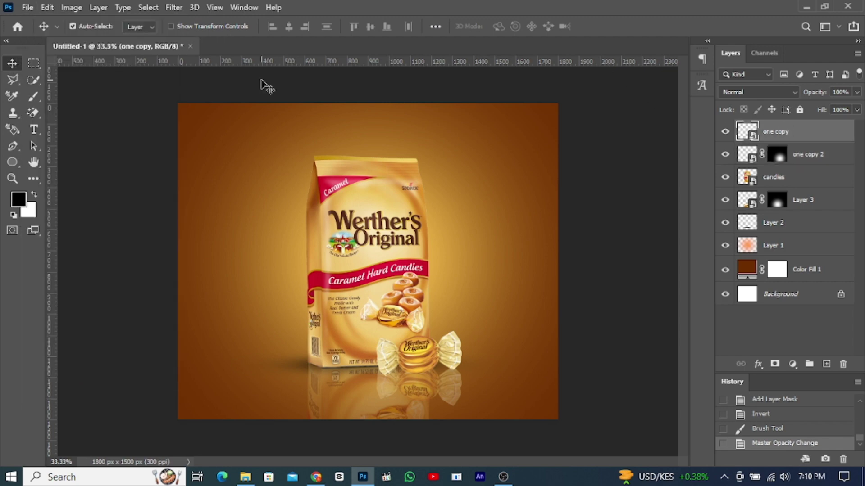
left_click(25, 7)
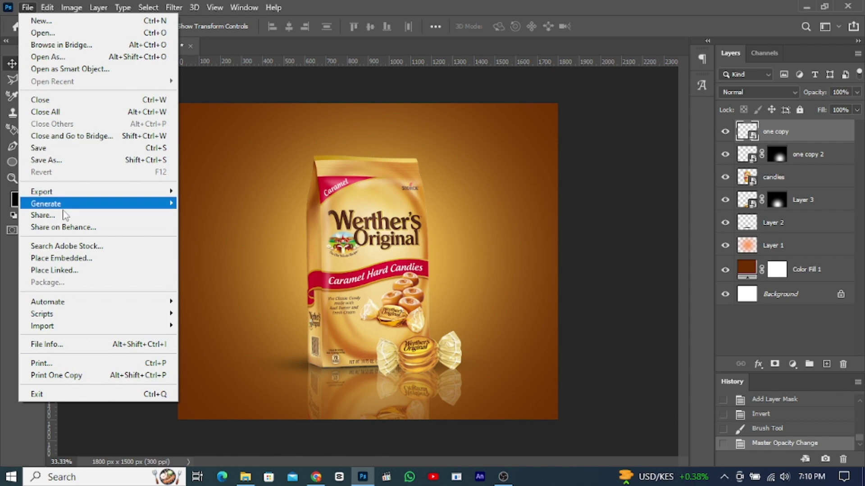
left_click(62, 258)
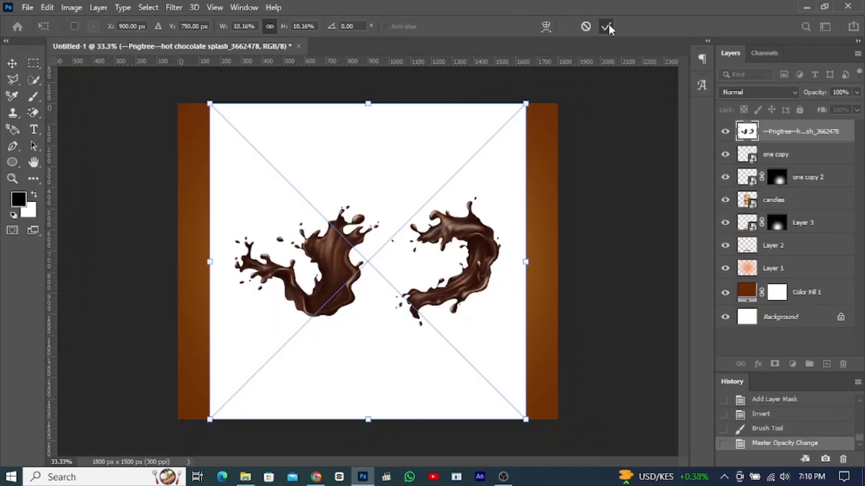
left_click(608, 26)
left_click(34, 112)
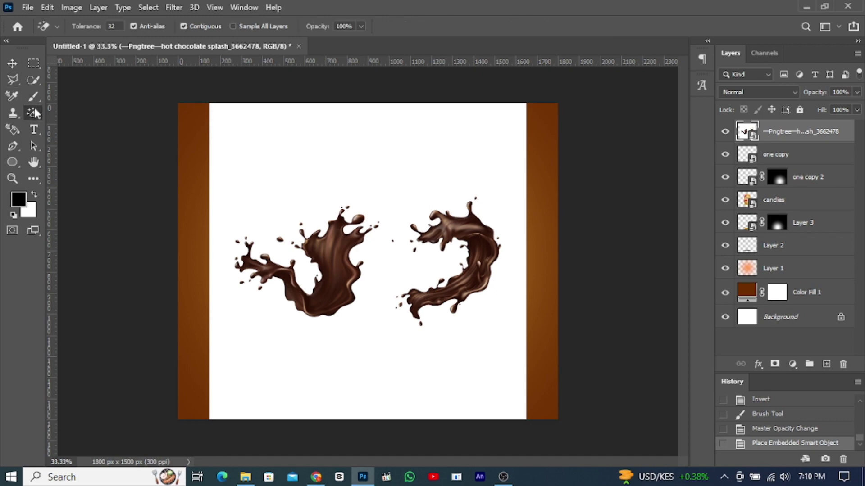
right_click(35, 109)
left_click(81, 136)
right_click(793, 131)
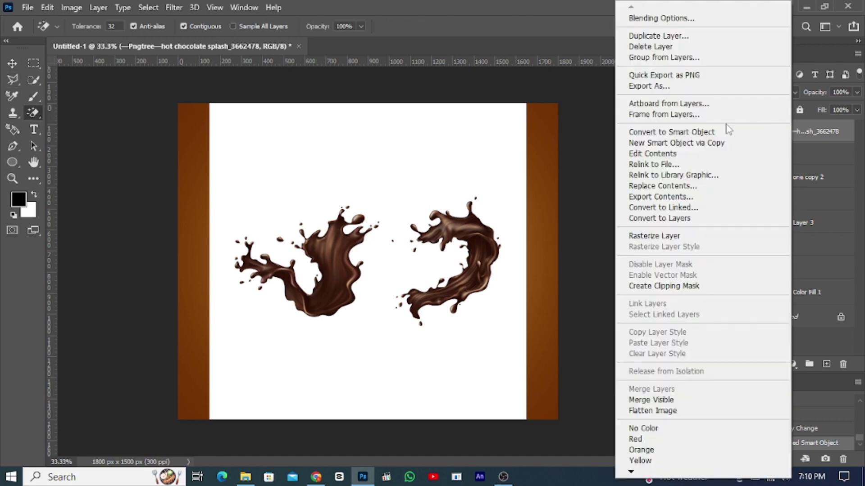
left_click(666, 235)
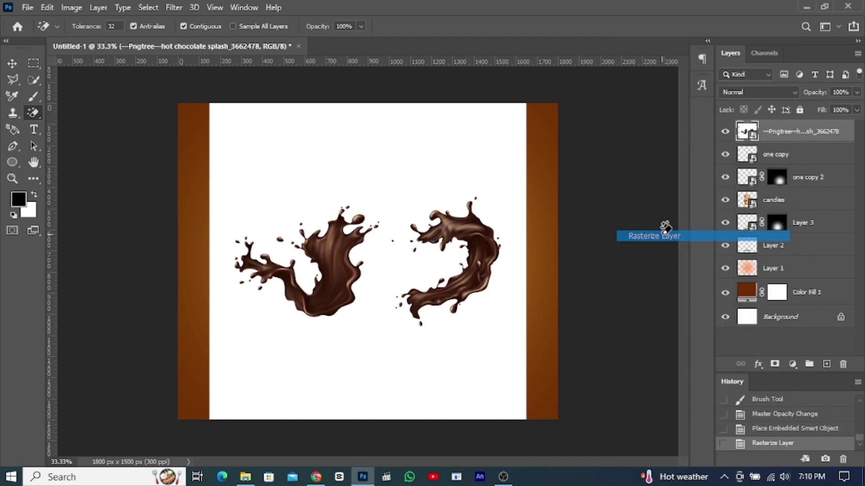
left_click(408, 135)
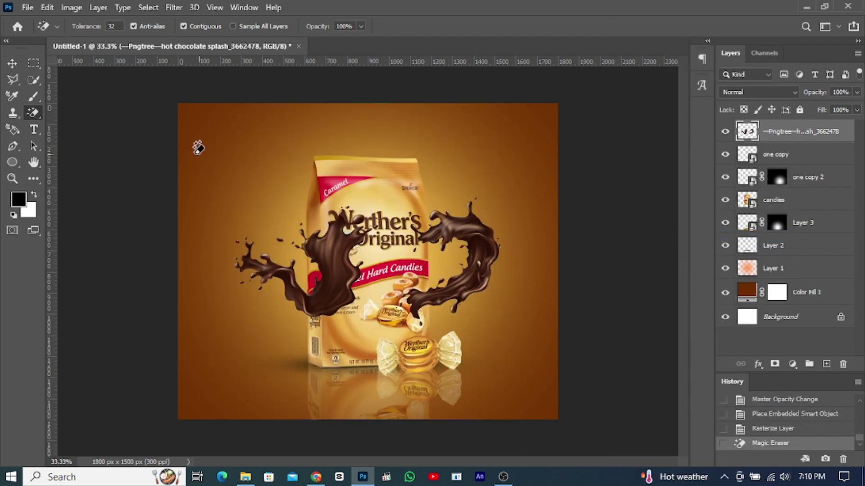
Delete the splash's left half, enlarge it over the bag, and move the layer below candies
left_click(33, 63)
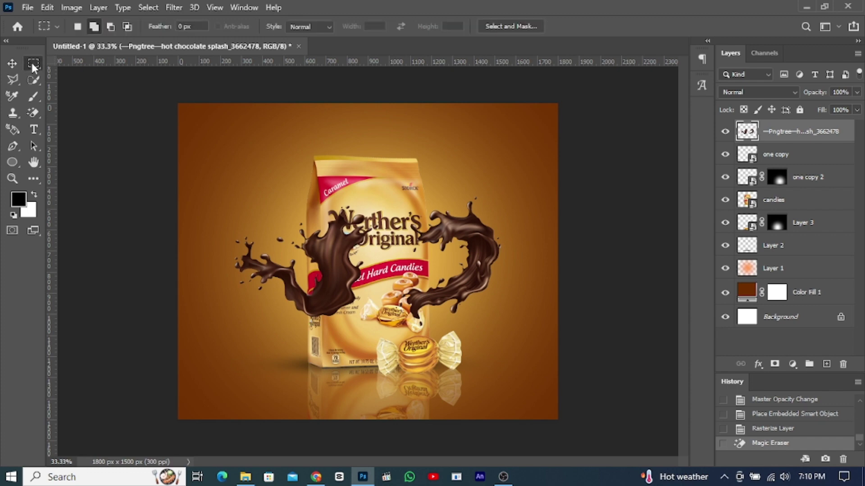
left_click_drag(195, 145, 389, 364)
key("Delete")
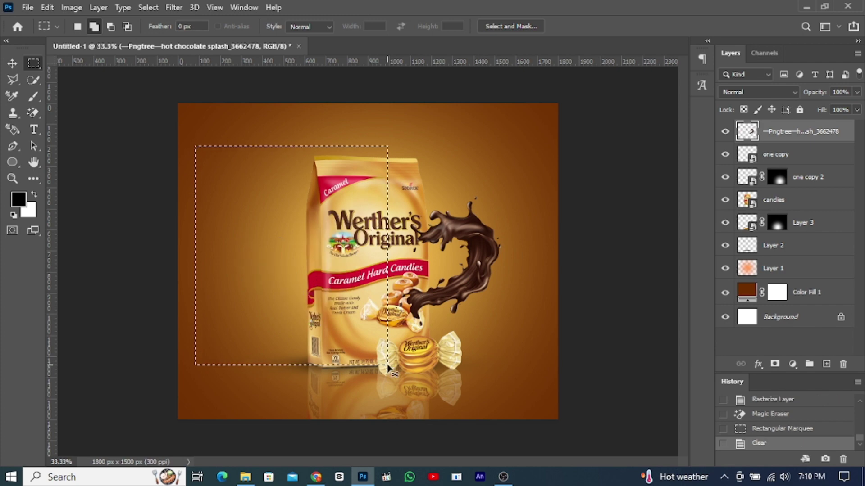
key("ctrl+d")
key("ctrl+t")
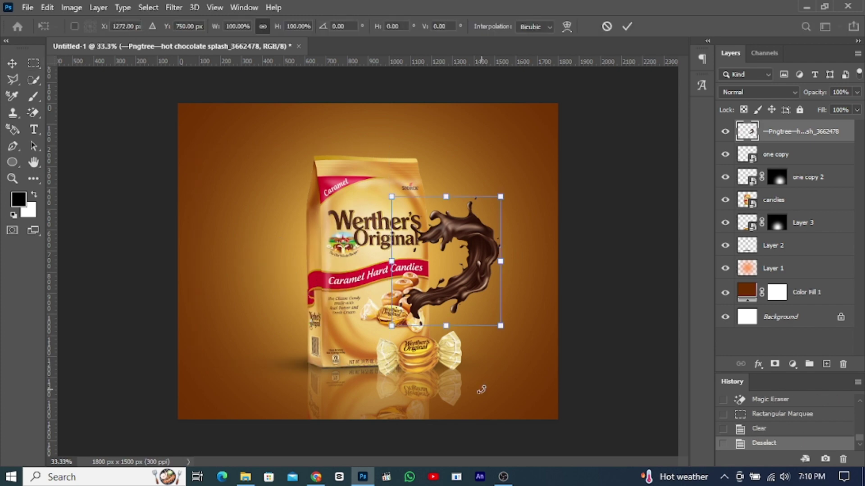
mouse_move(436, 327)
left_mouse_down()
mouse_move(436, 419)
mouse_move(387, 298)
mouse_move(355, 278)
left_mouse_up()
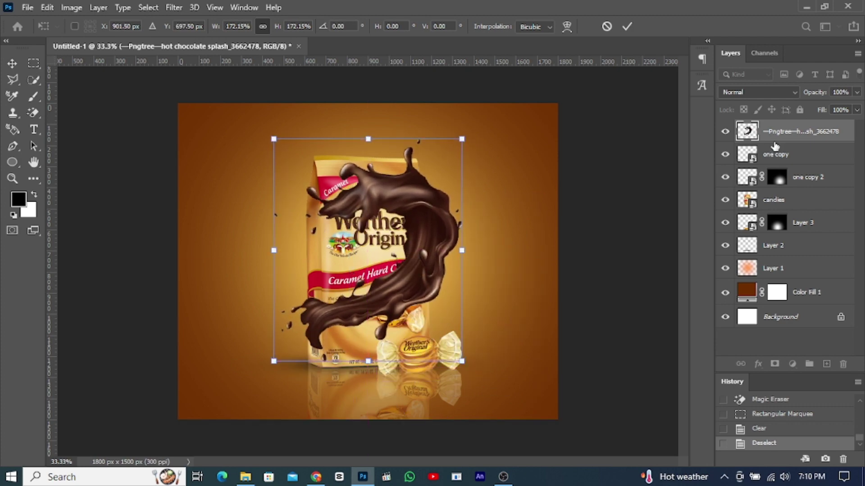
left_click(779, 133)
left_click_drag(779, 133, 781, 210)
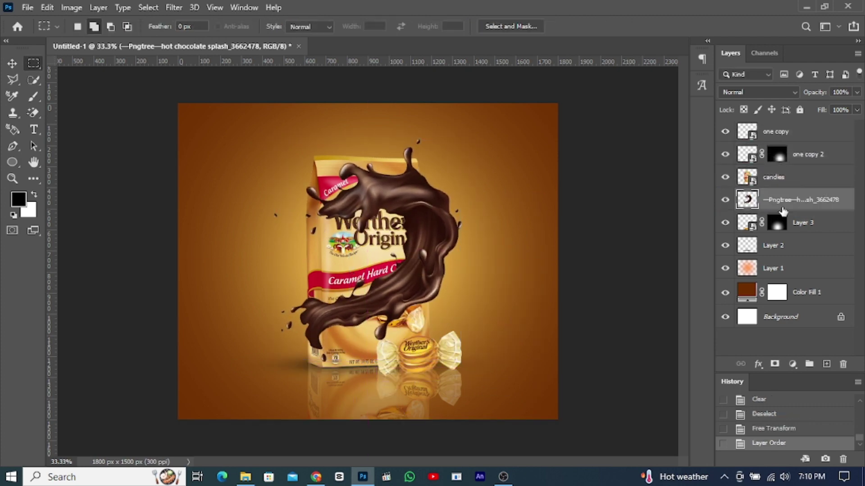
Rotate the splash to about 9.5 degrees at roughly 101% scale, positioned behind the bag
key("ctrl+t")
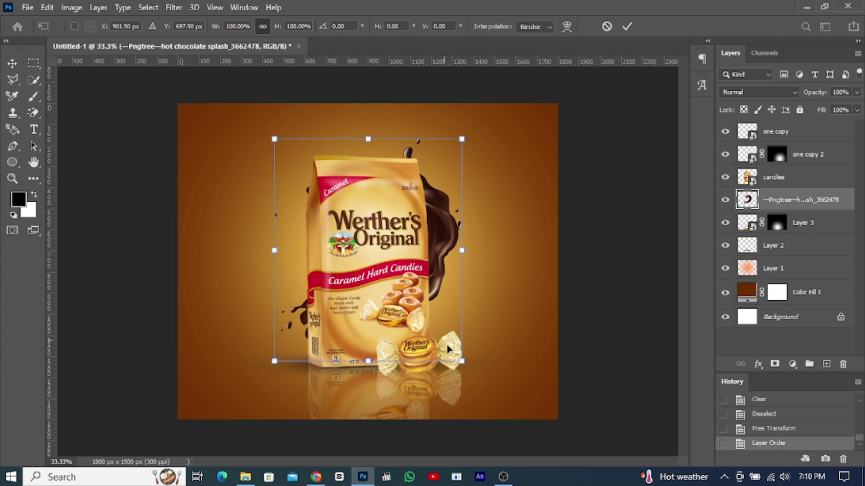
left_click_drag(467, 380, 408, 391)
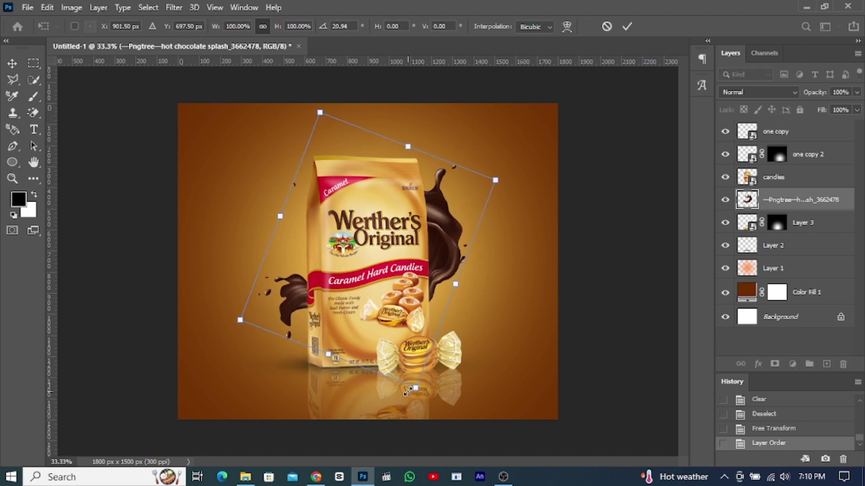
mouse_move(449, 282)
left_mouse_down()
mouse_move(472, 288)
mouse_move(385, 287)
mouse_move(396, 288)
left_mouse_up()
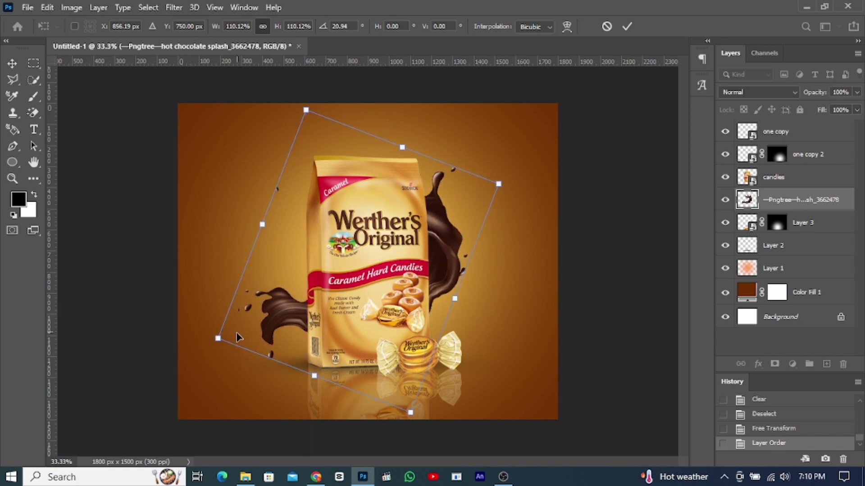
left_click_drag(218, 338, 249, 341)
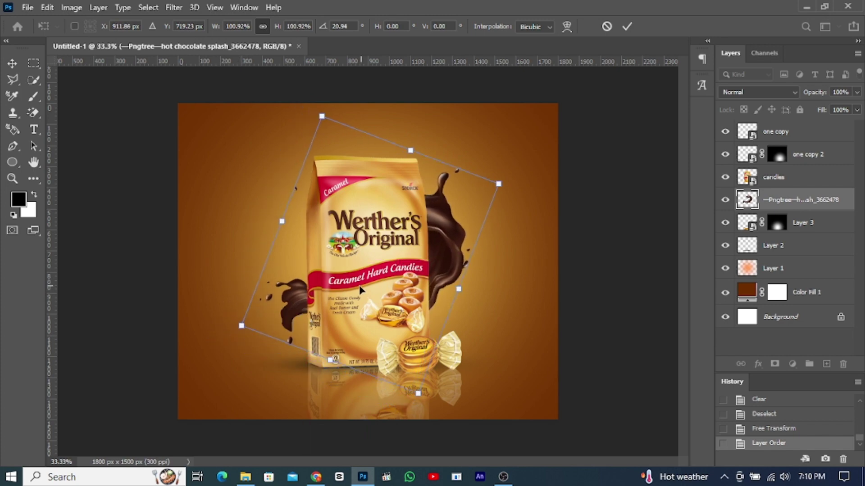
left_click_drag(360, 291, 345, 302)
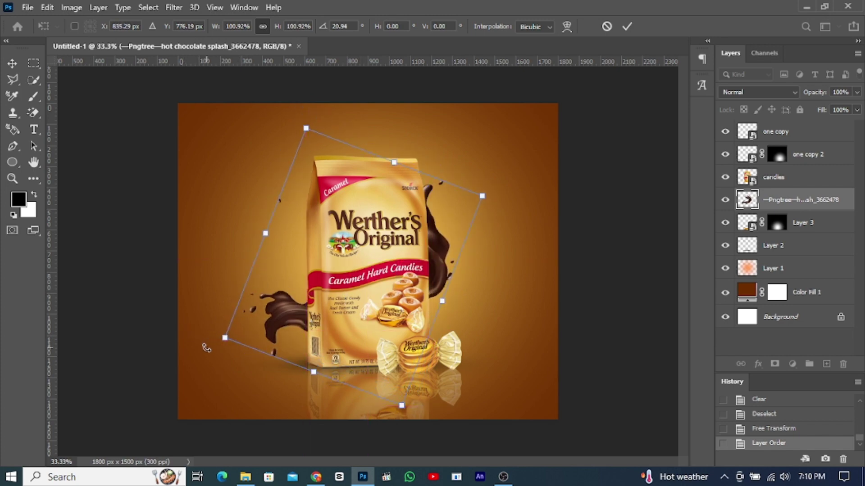
left_click_drag(206, 349, 231, 370)
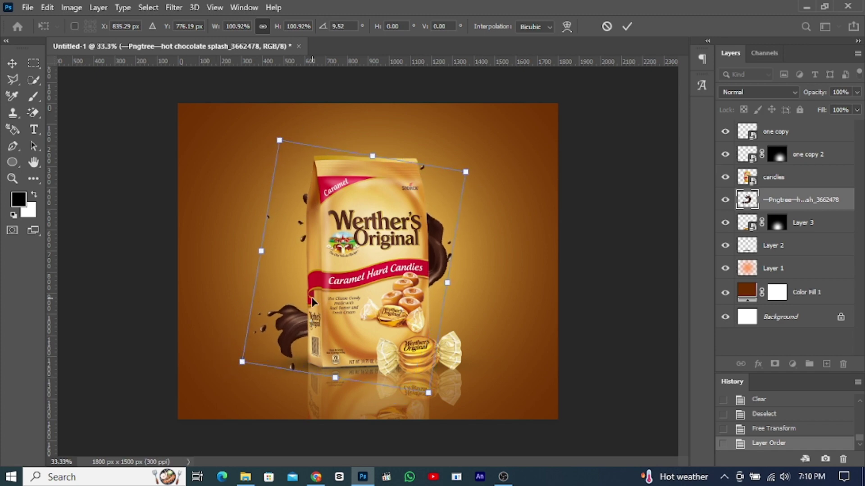
left_click_drag(312, 301, 314, 300)
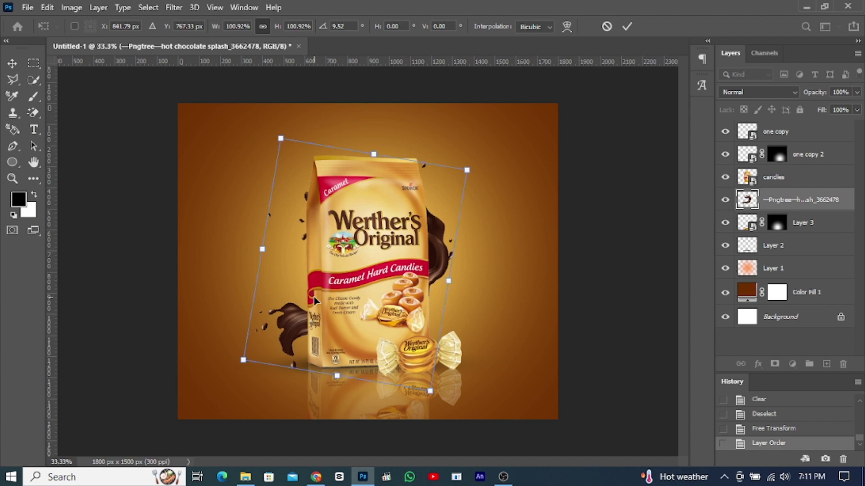
left_click(628, 26)
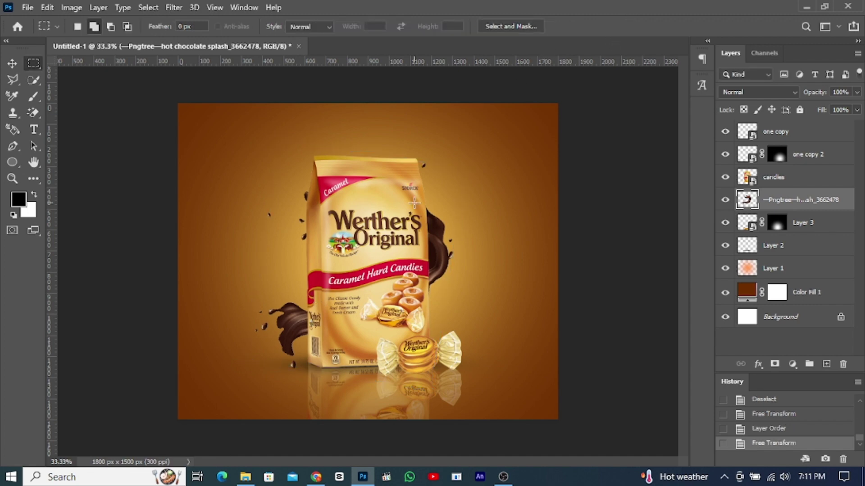
Duplicate the splash, flip it horizontally, scale to about 71%, rotate ~178°, and place at the bag's top-left
key("ctrl+j")
key("ctrl+t")
right_click(369, 221)
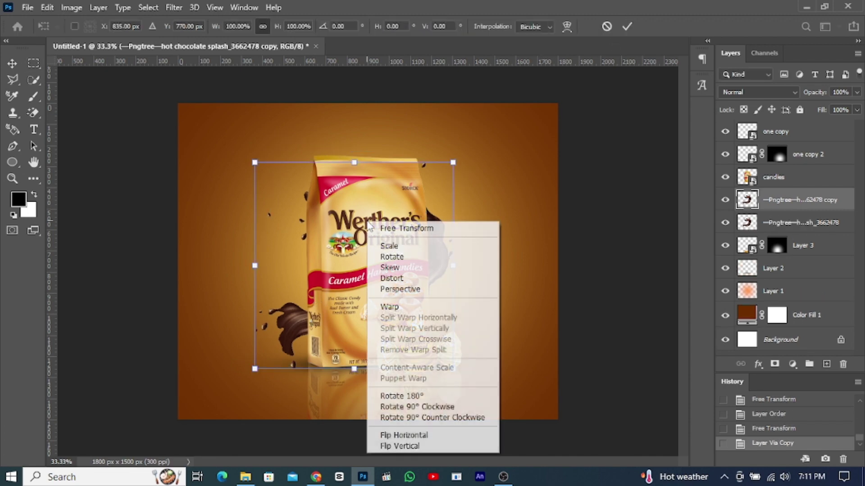
left_click(394, 436)
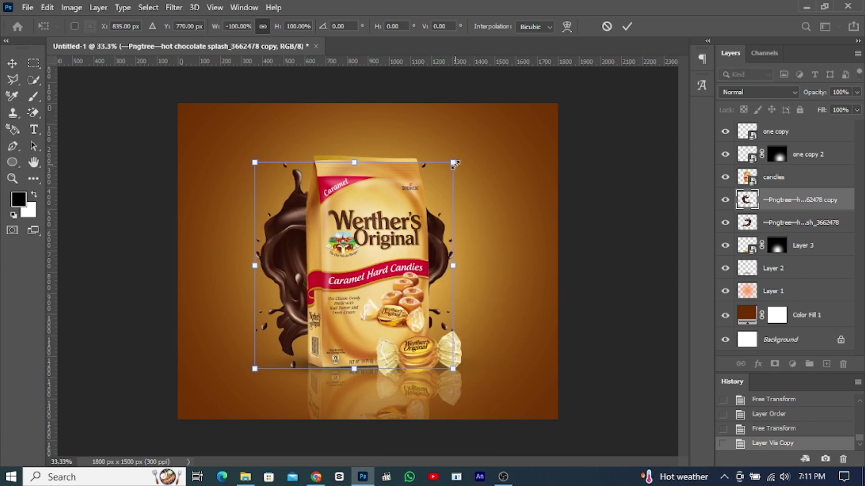
mouse_move(452, 162)
left_mouse_down()
mouse_move(337, 220)
mouse_move(315, 245)
mouse_move(306, 144)
mouse_move(318, 148)
mouse_move(310, 151)
left_mouse_up()
left_click_drag(224, 267, 229, 271)
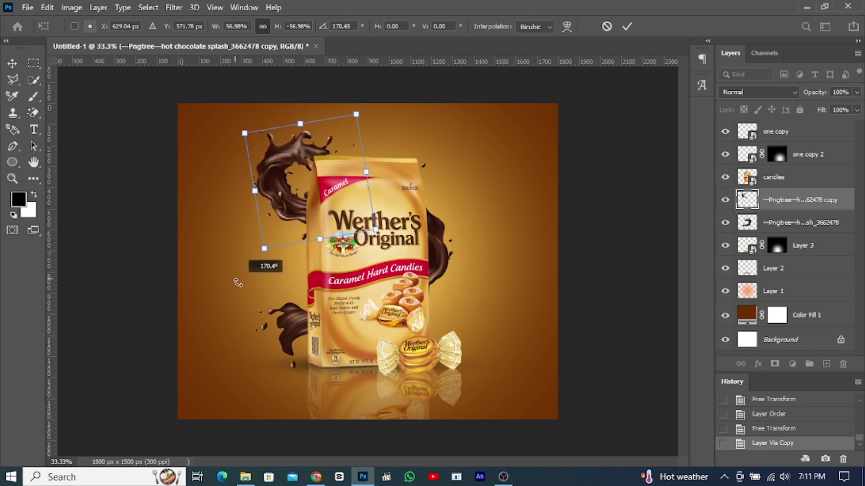
mouse_move(371, 181)
left_mouse_down()
mouse_move(404, 178)
mouse_move(356, 175)
left_mouse_up()
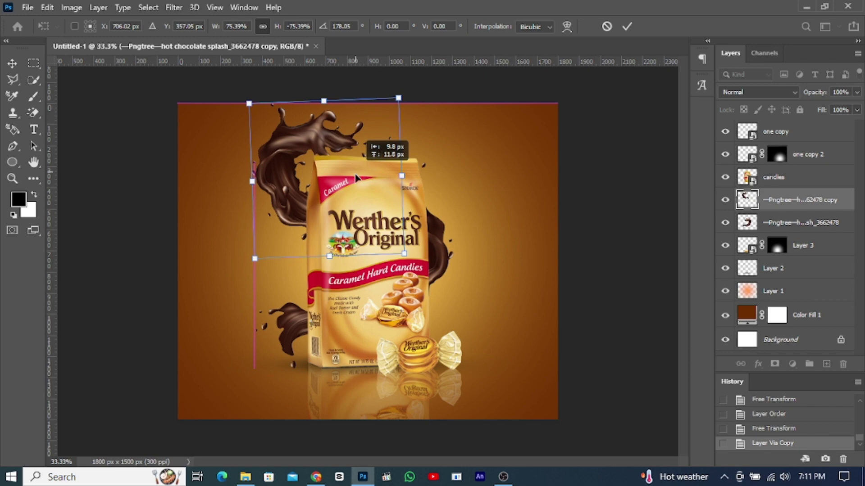
left_click_drag(356, 177, 355, 175)
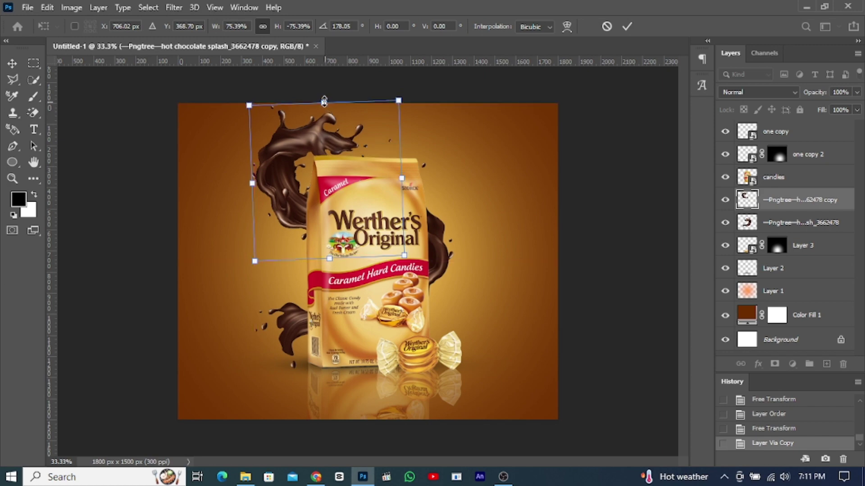
left_click_drag(324, 102, 328, 111)
left_click_drag(334, 205, 340, 202)
key("Return")
key("m")
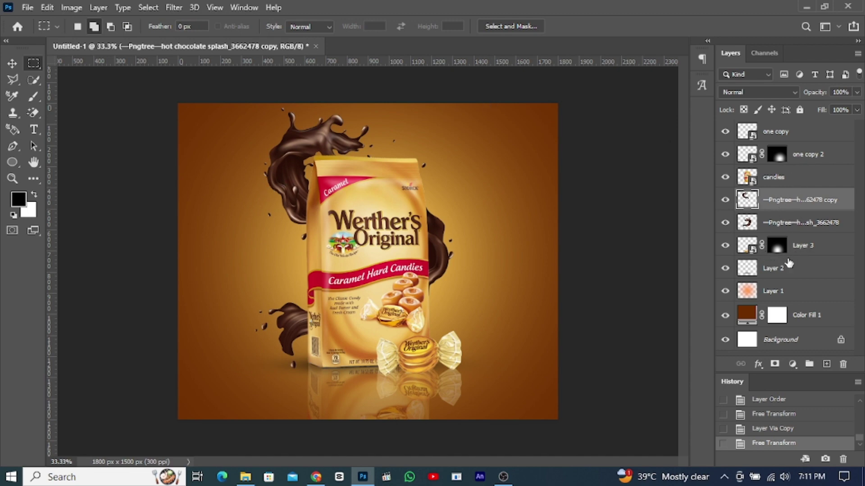
Zoom to 100% on the bag and drop the candies layer opacity to 68%
left_click(778, 178)
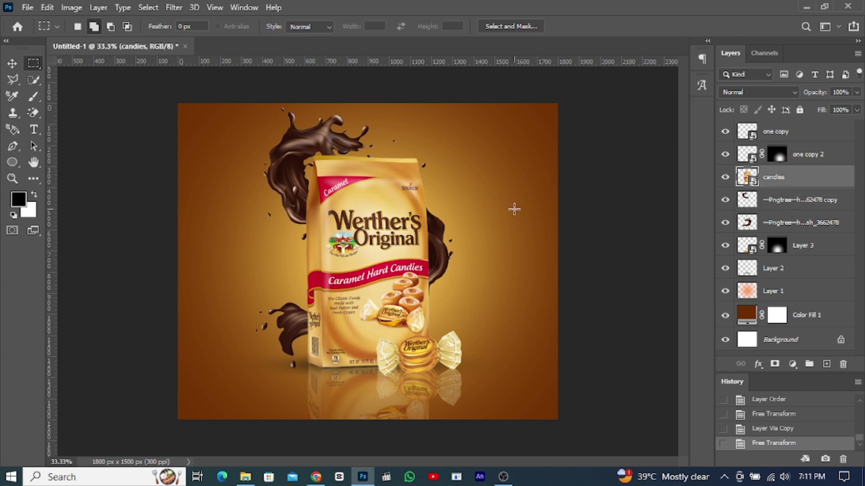
left_click(13, 64)
key("ctrl+plus")
key("ctrl+plus")
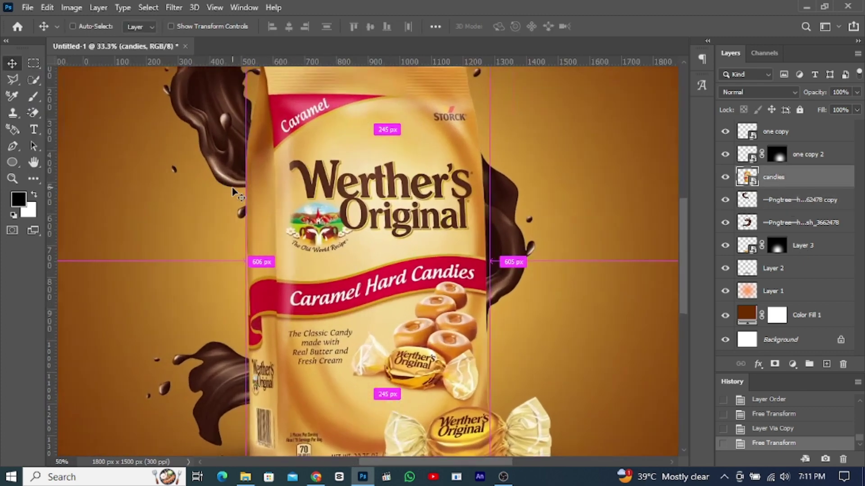
key("ctrl+plus")
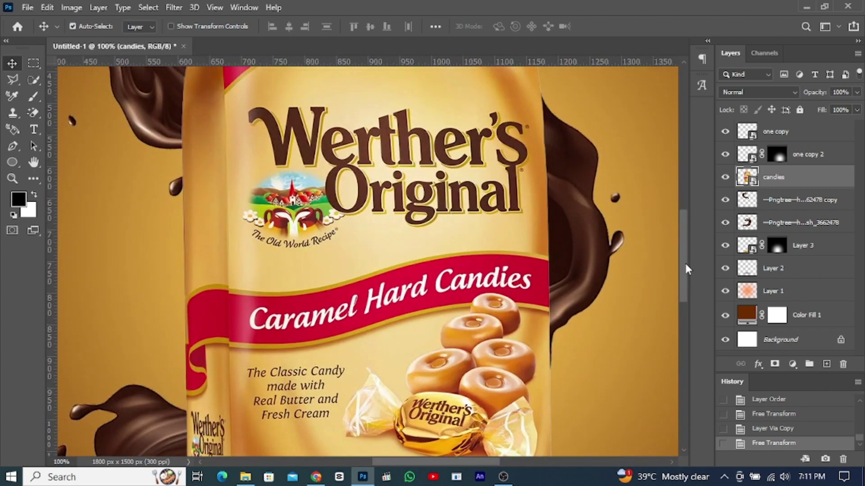
left_click_drag(684, 262, 686, 199)
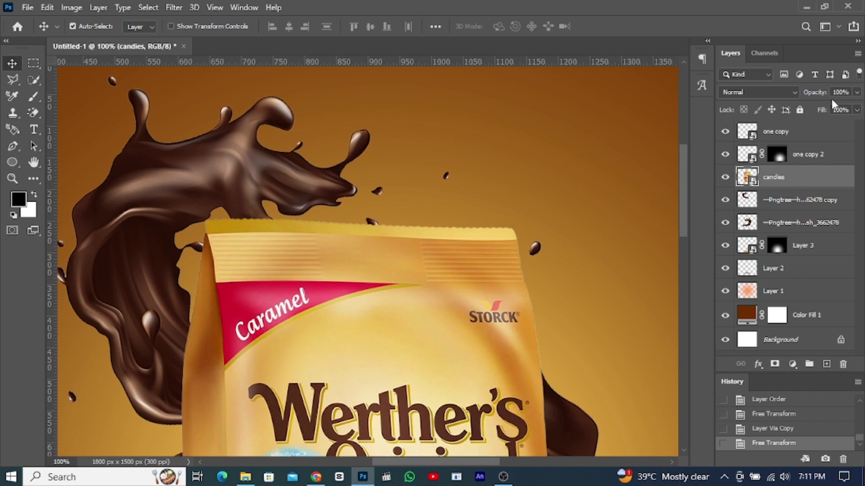
left_click_drag(814, 92, 792, 92)
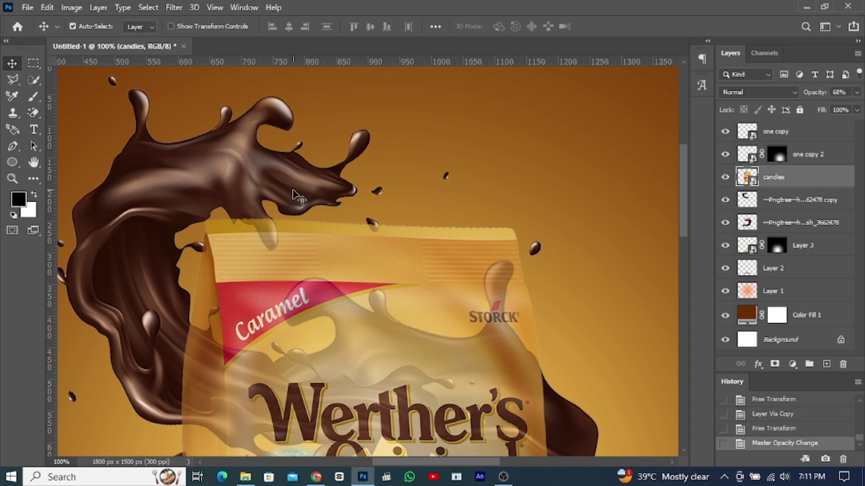
left_click(32, 113)
Switch to the plain Eraser, rasterize the candies layer, and shrink the brush to 15 px
right_click(33, 114)
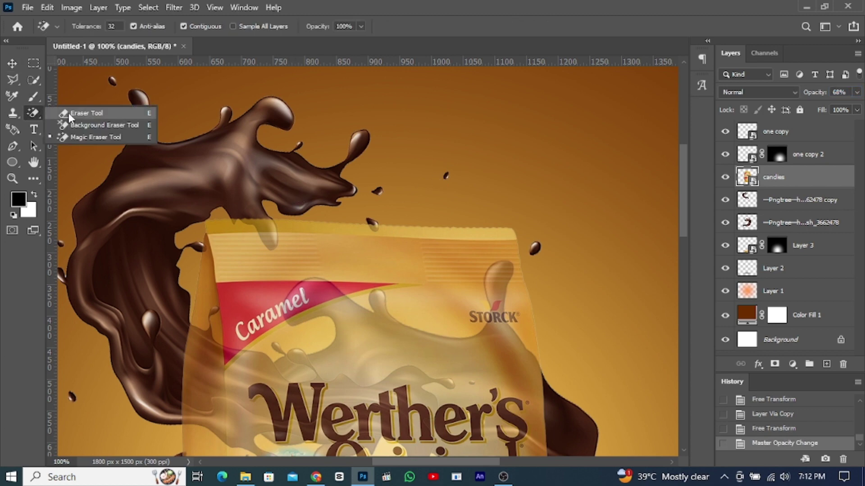
left_click(68, 113)
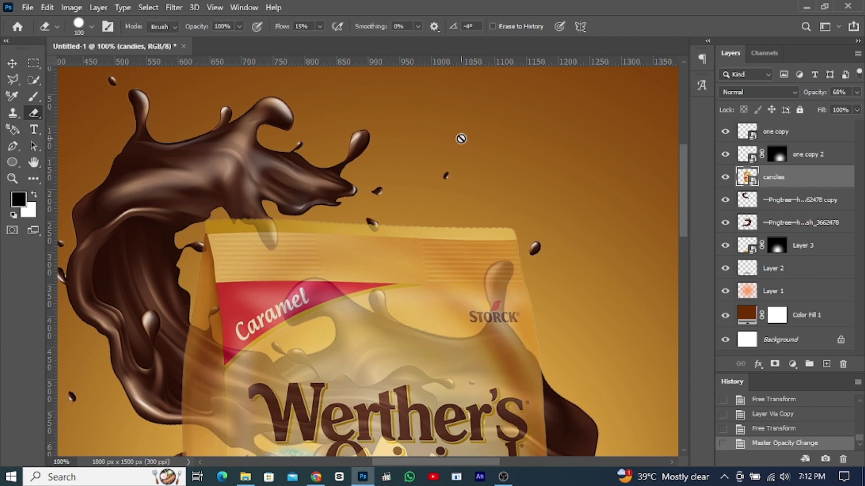
right_click(789, 178)
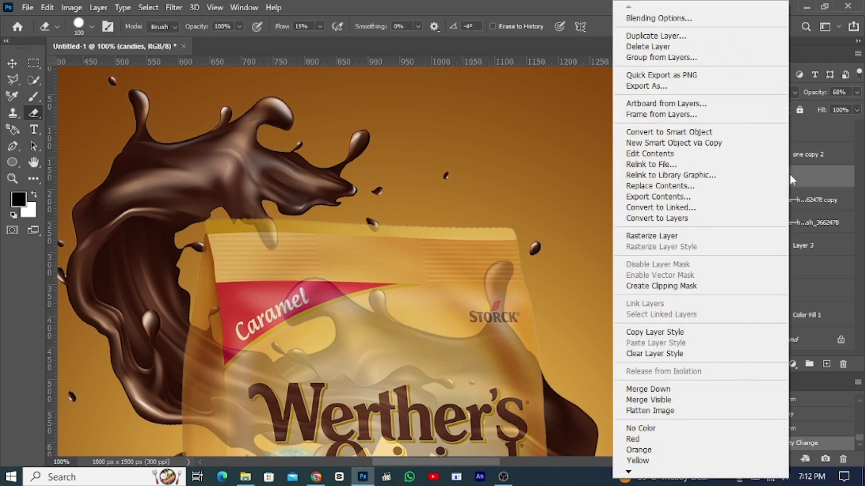
left_click(651, 236)
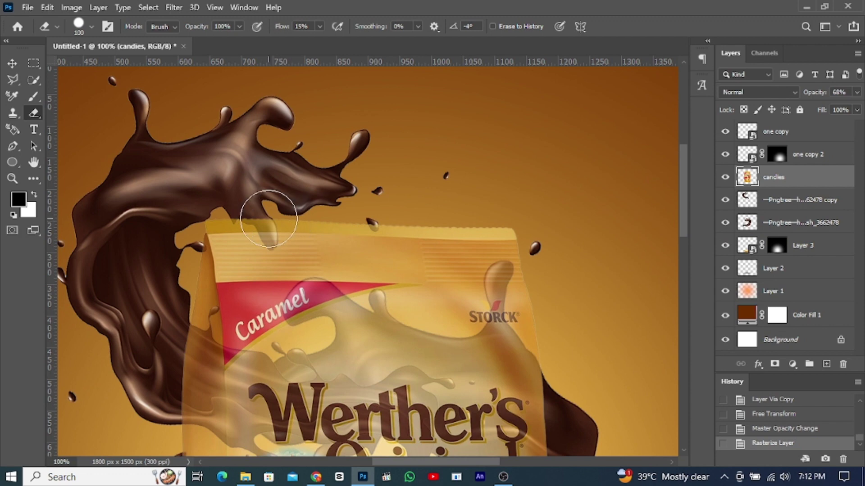
key("bracketleft")
key("bracketleft")
key("bracketleft")
key("bracketleft")
key("bracketleft")
key("bracketleft")
key("bracketleft")
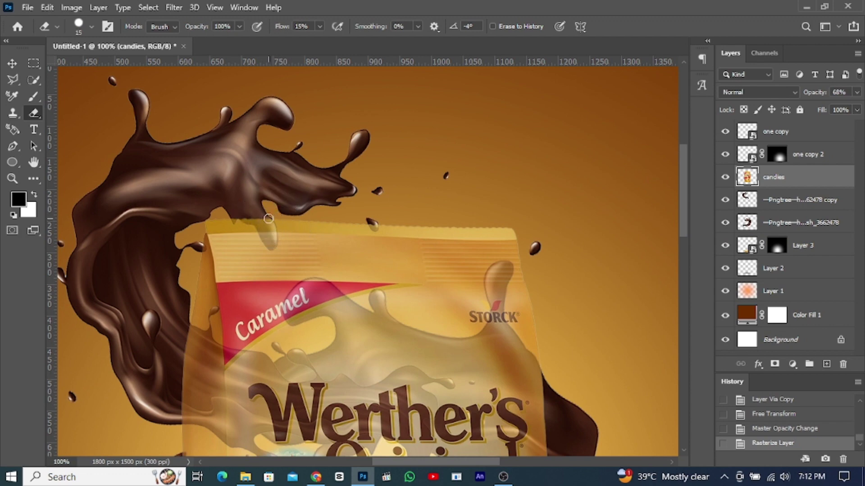
key("bracketleft")
key("bracketleft")
With higher eraser flow, erase the bag's top edge under the chocolate drip
left_click_drag(263, 219, 268, 223)
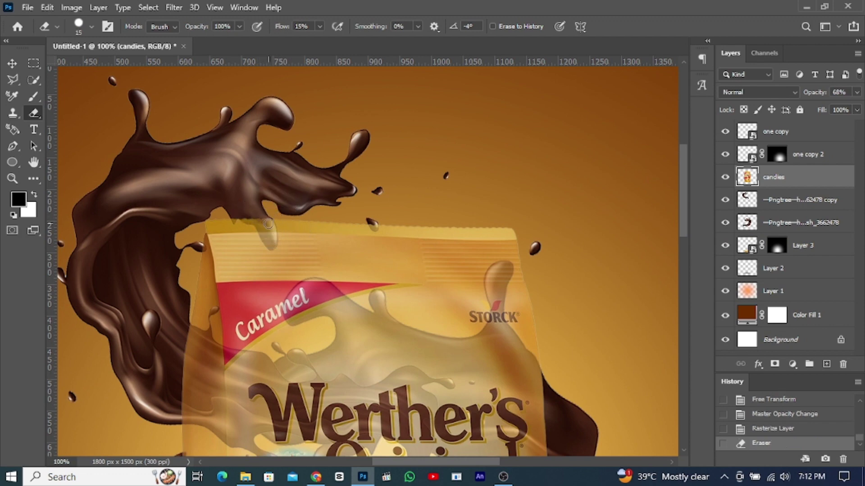
left_click(269, 228)
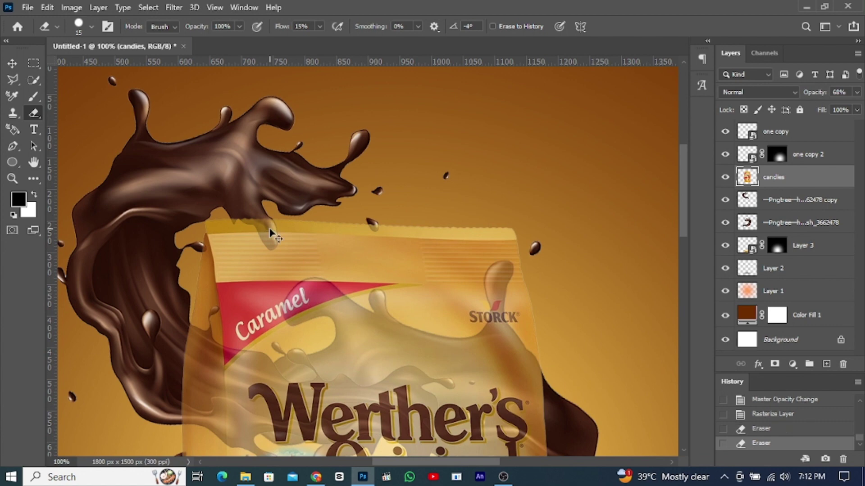
key("ctrl+z")
key("ctrl+z")
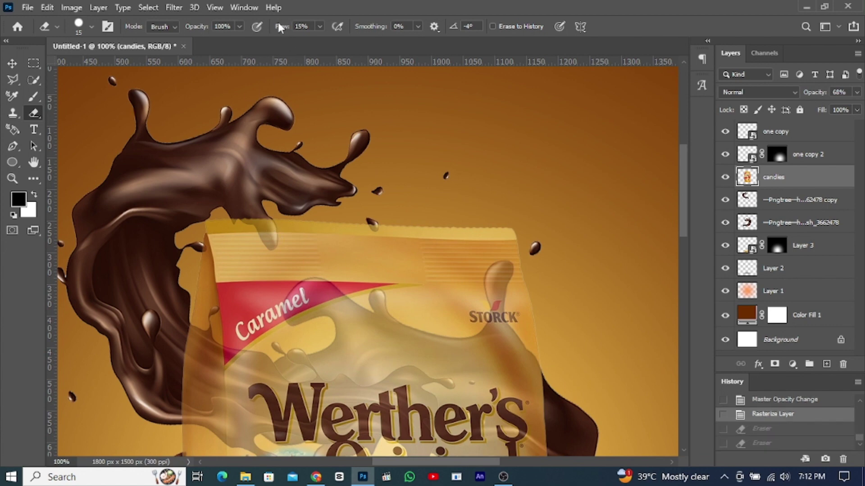
left_click_drag(280, 27, 304, 30)
left_click_drag(271, 242, 247, 218)
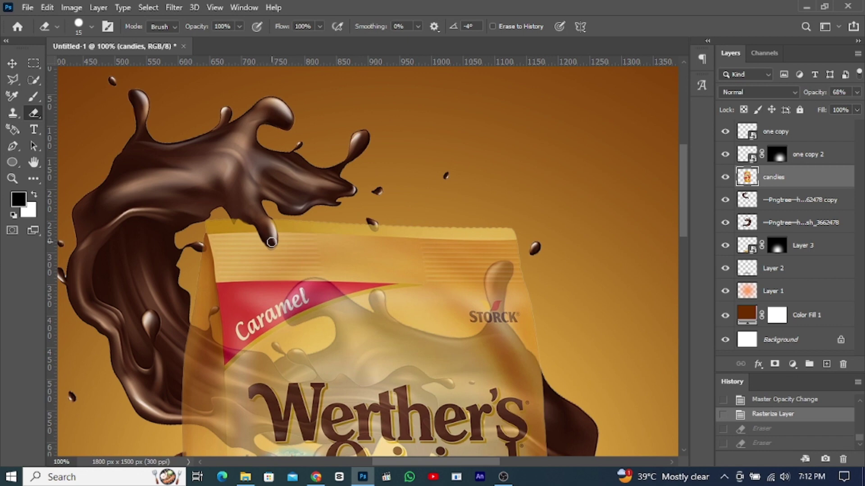
left_click_drag(271, 226, 261, 217)
key("bracketleft")
key("bracketleft")
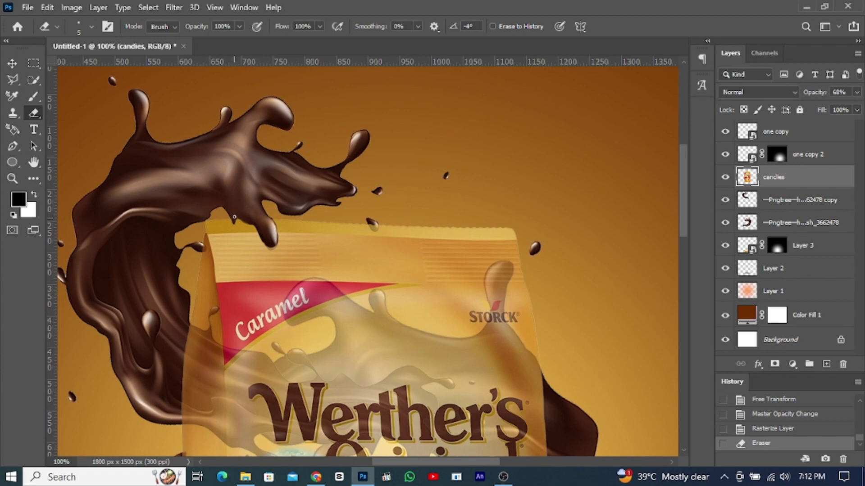
left_click_drag(234, 217, 235, 215)
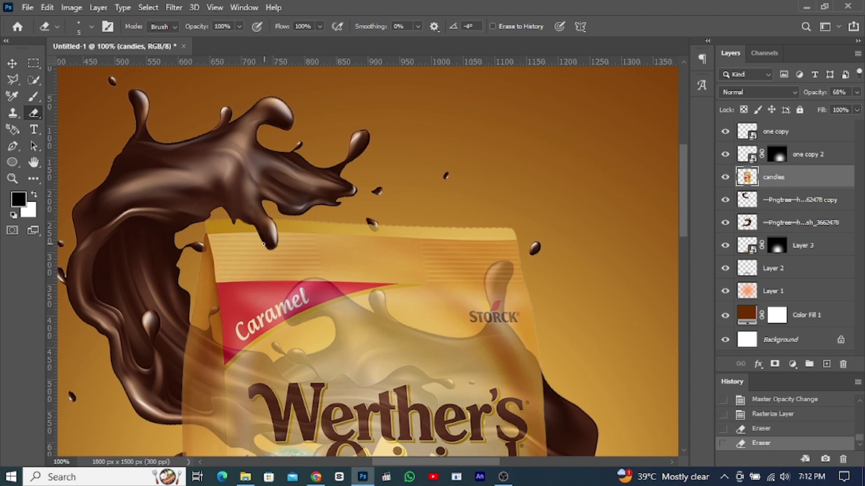
left_click_drag(263, 243, 265, 230)
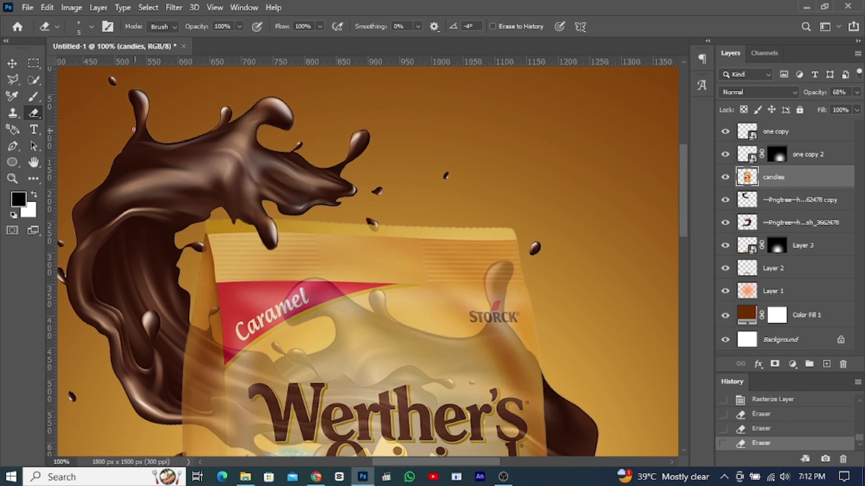
Return the candies layer to 100% opacity and fit the document on screen
left_click(14, 65)
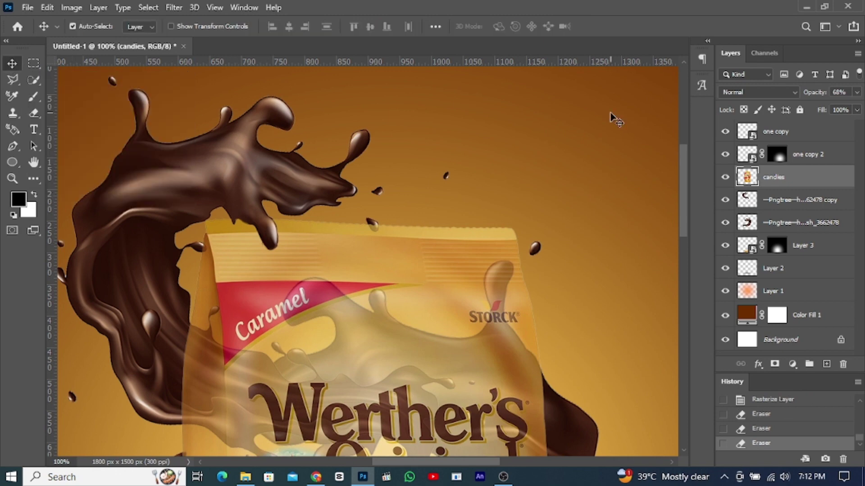
left_click_drag(811, 93, 829, 93)
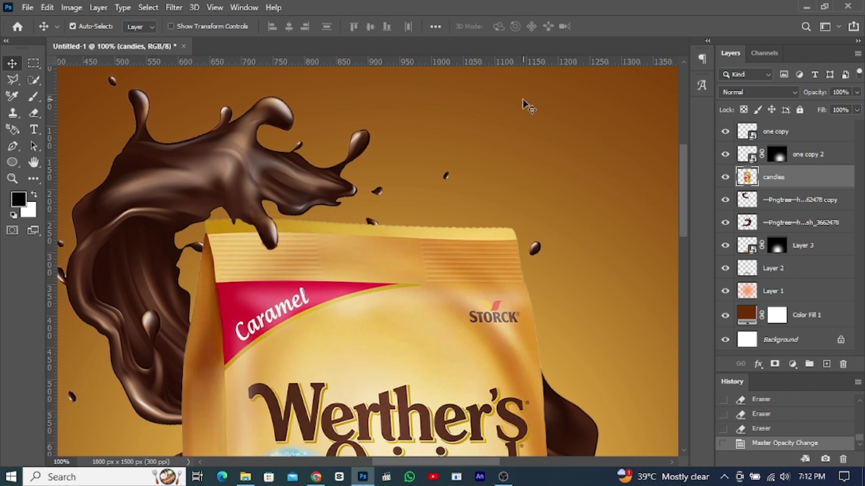
key("ctrl+0")
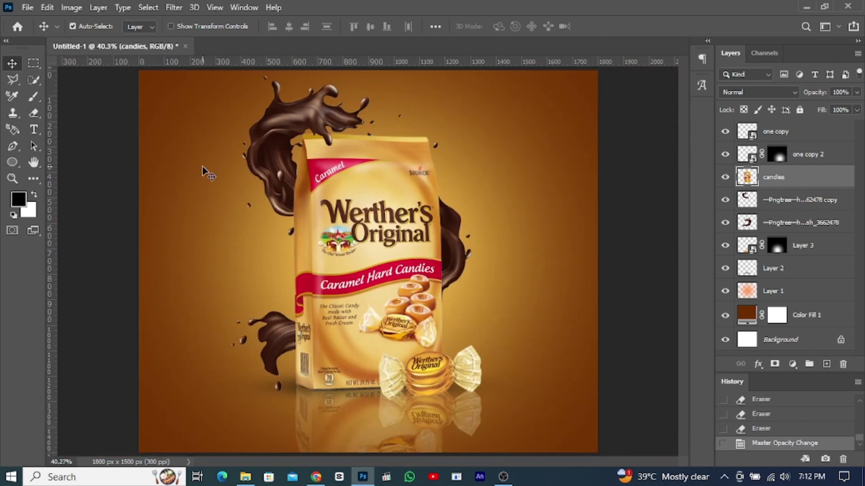
Place the candy image as an embedded layer above the one copy layer
left_click(804, 133)
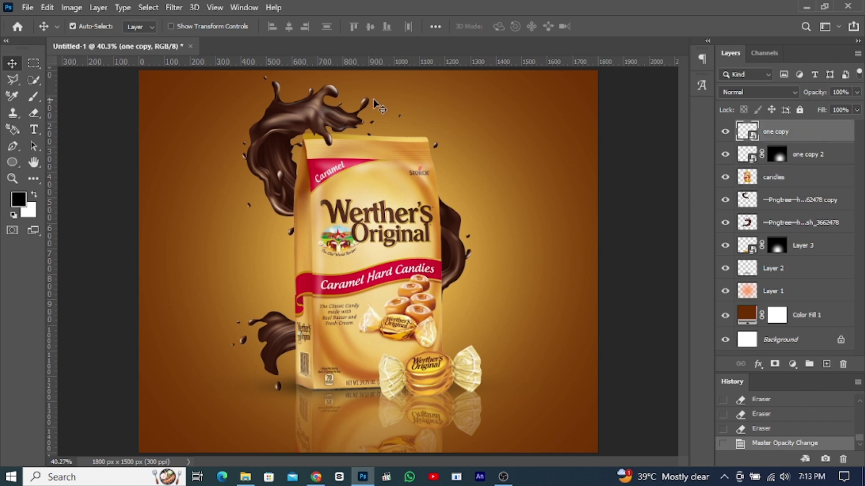
left_click(28, 7)
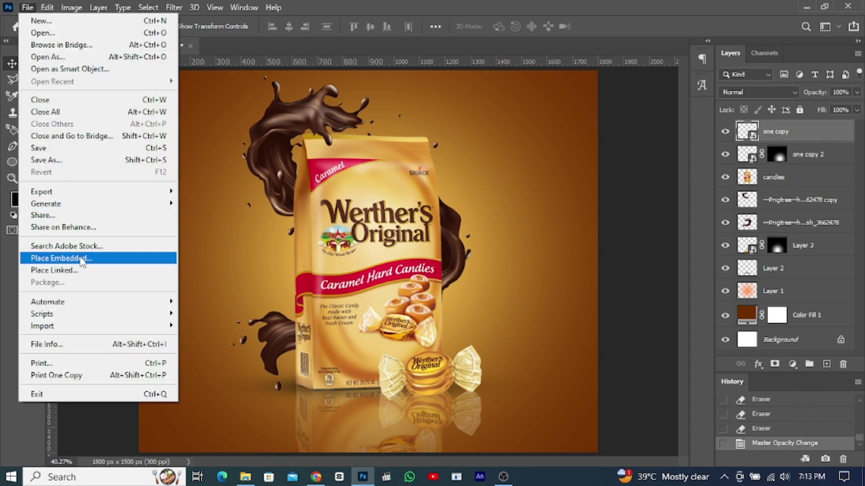
left_click(61, 258)
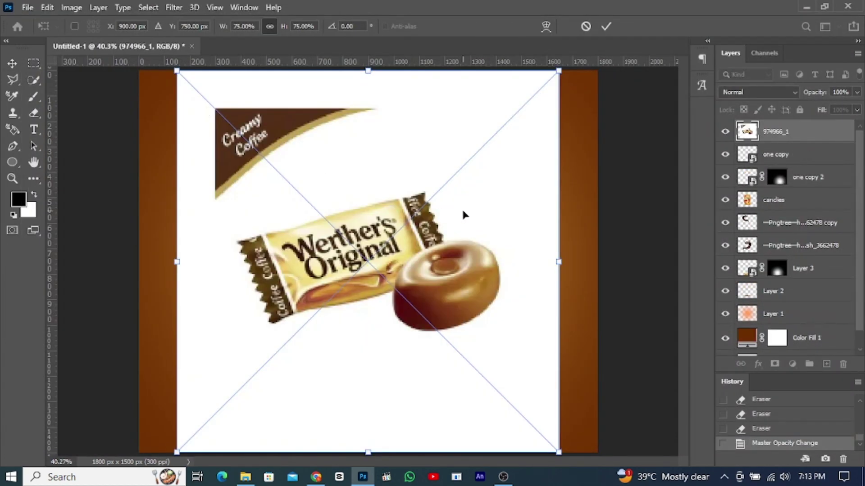
left_click(606, 27)
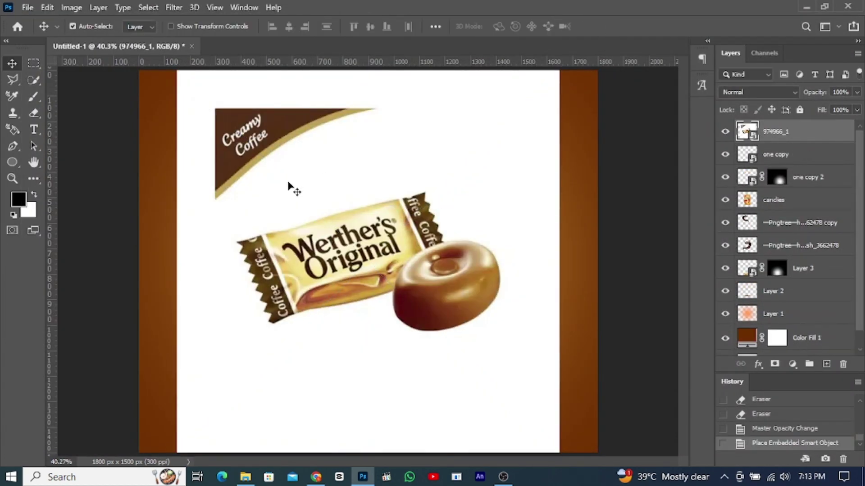
Mask the placed image to the round caramel, then convert and rasterize that layer
left_click(35, 78)
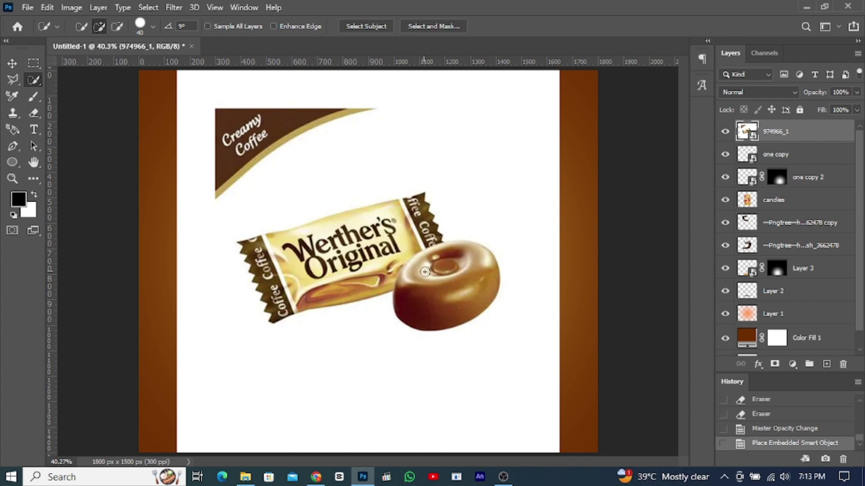
left_click_drag(425, 271, 430, 272)
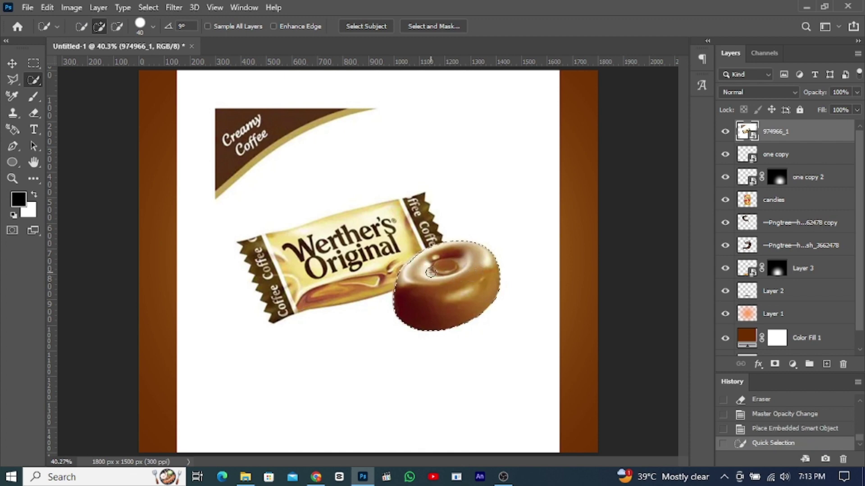
left_click(775, 365)
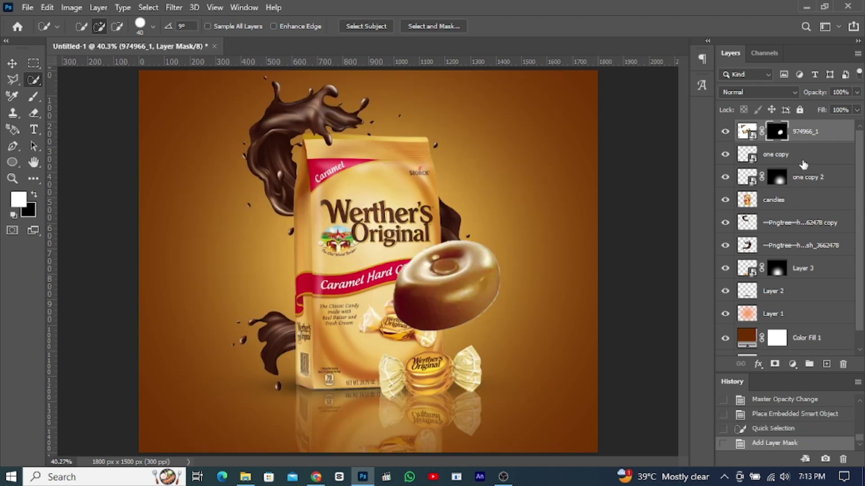
right_click(805, 136)
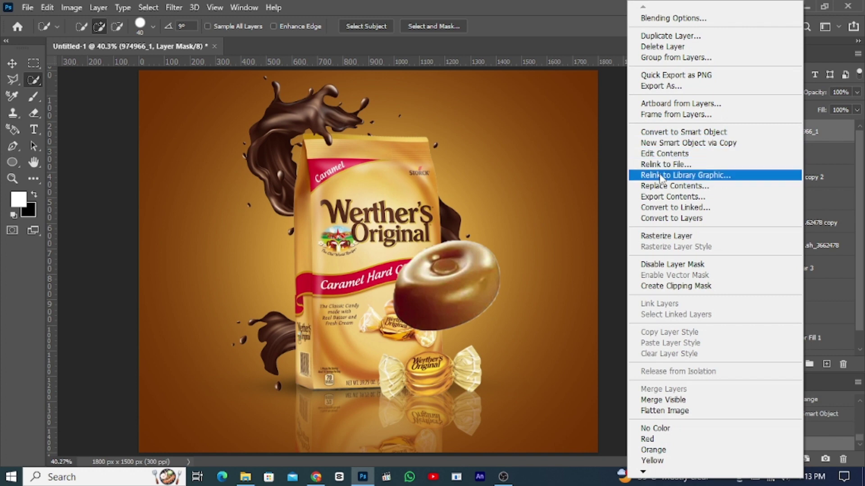
left_click(666, 132)
right_click(786, 132)
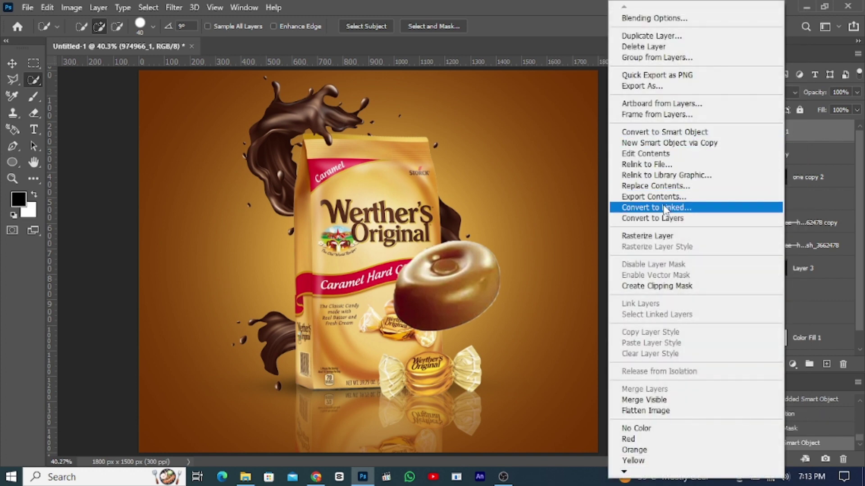
left_click(656, 236)
Scale the caramel to about half size and move it to the top-right corner
key("ctrl+t")
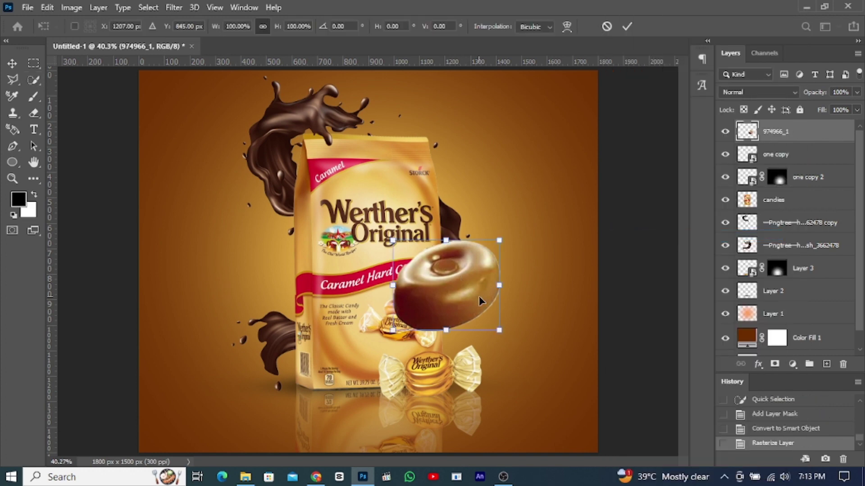
mouse_move(498, 330)
left_mouse_down()
mouse_move(450, 295)
mouse_move(517, 145)
left_mouse_up()
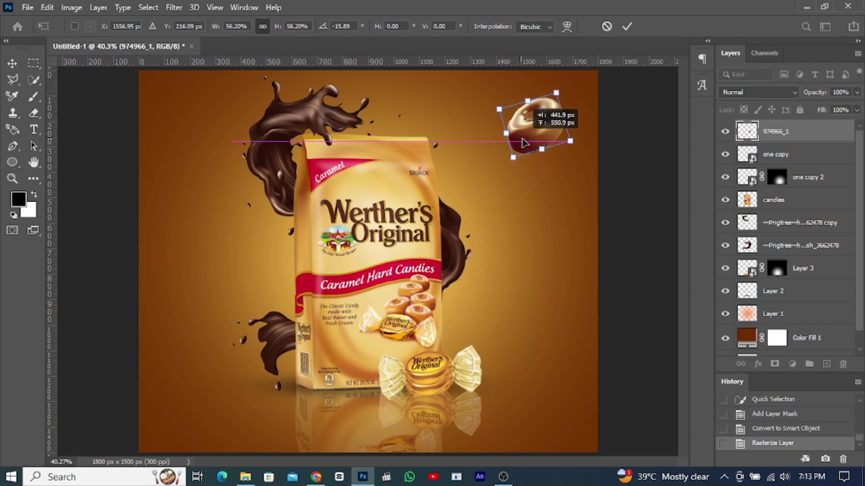
left_click_drag(565, 120, 553, 115)
key("Return")
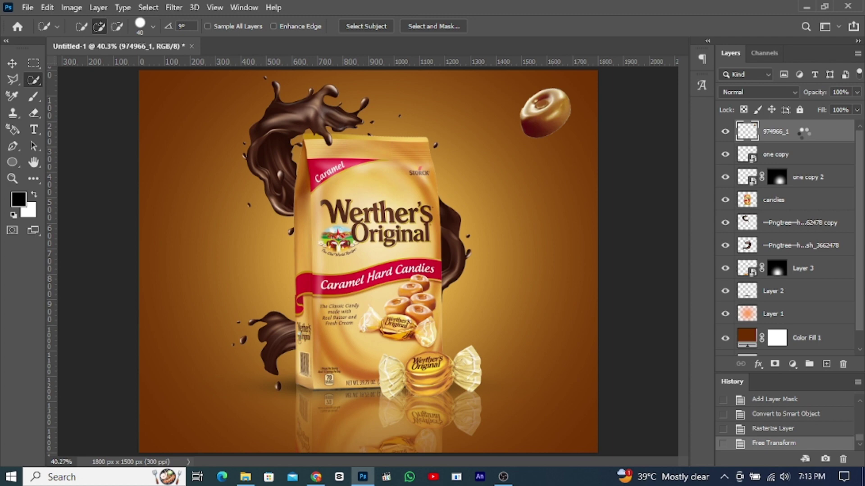
Warm the caramel to +22 temperature and darken exposure to -0.55 in Camera Raw
key("ctrl+shift+a")
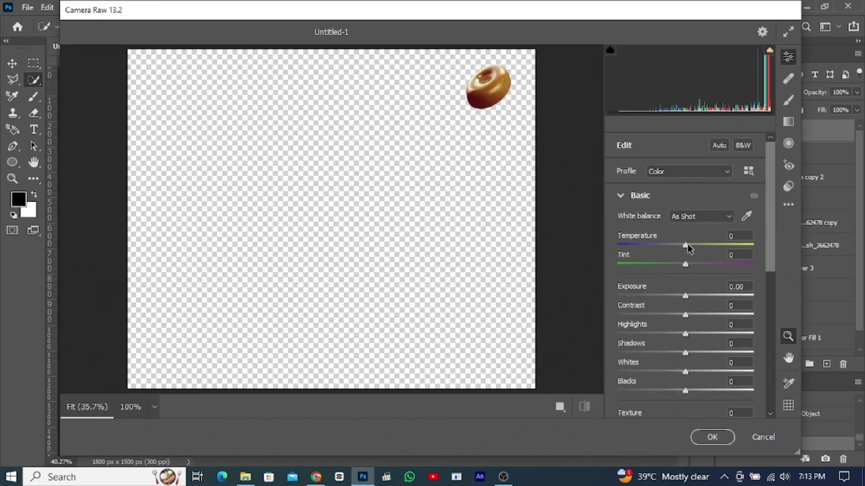
left_click_drag(685, 245, 696, 246)
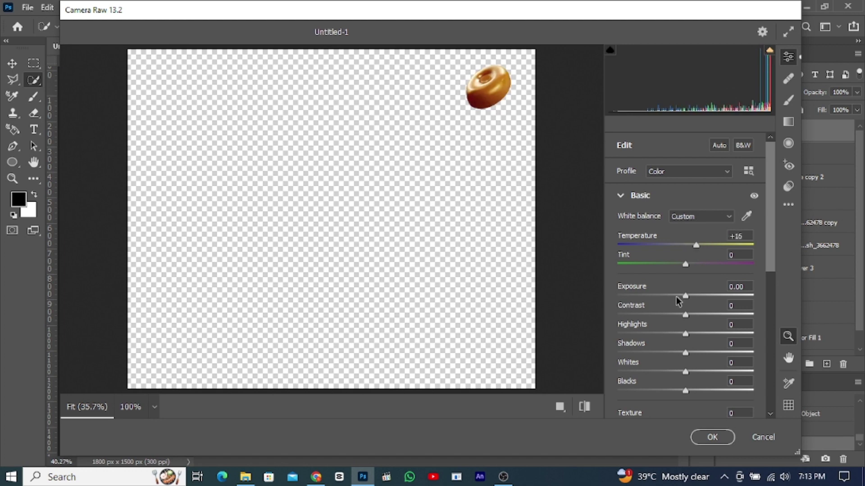
left_click_drag(686, 296, 679, 295)
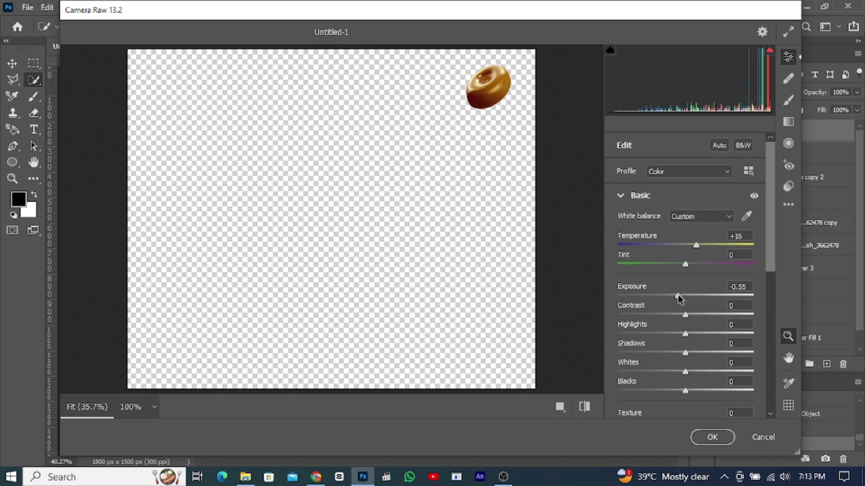
left_click_drag(697, 242, 701, 243)
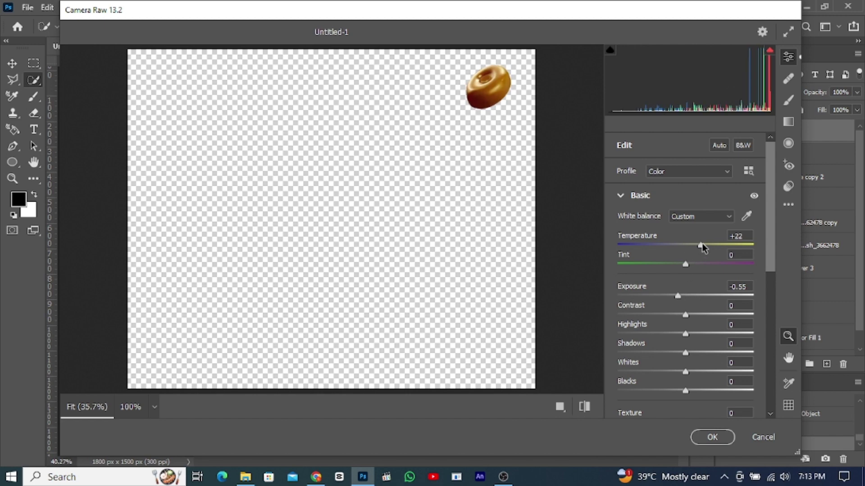
key("Return")
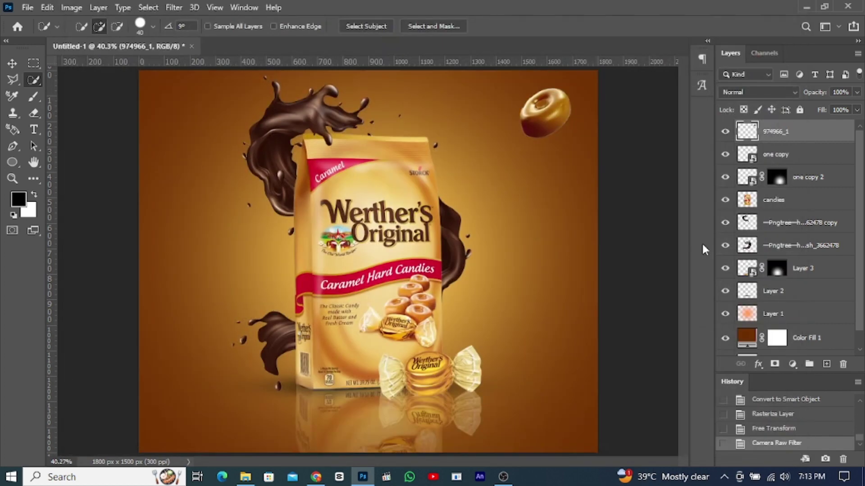
Duplicate the caramel, flip the copy horizontally, and place it at the canvas's left edge
left_click(11, 65)
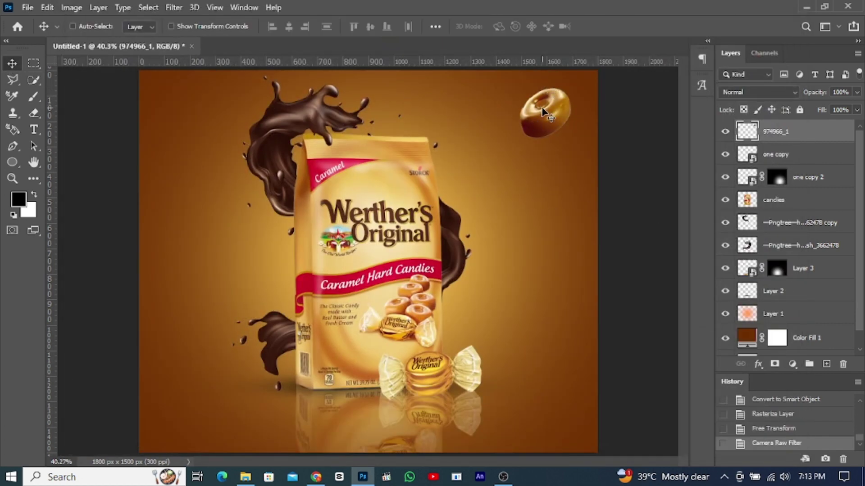
key("ctrl+j")
key("ctrl+t")
left_click_drag(543, 112, 184, 268)
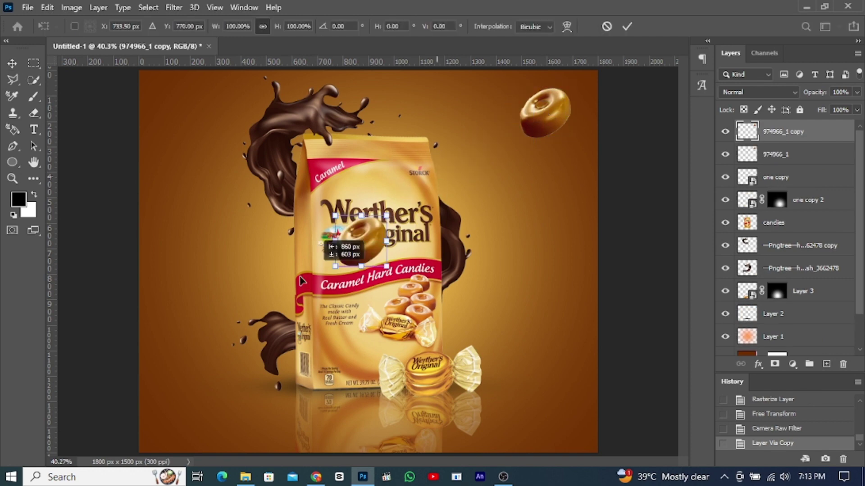
right_click(180, 266)
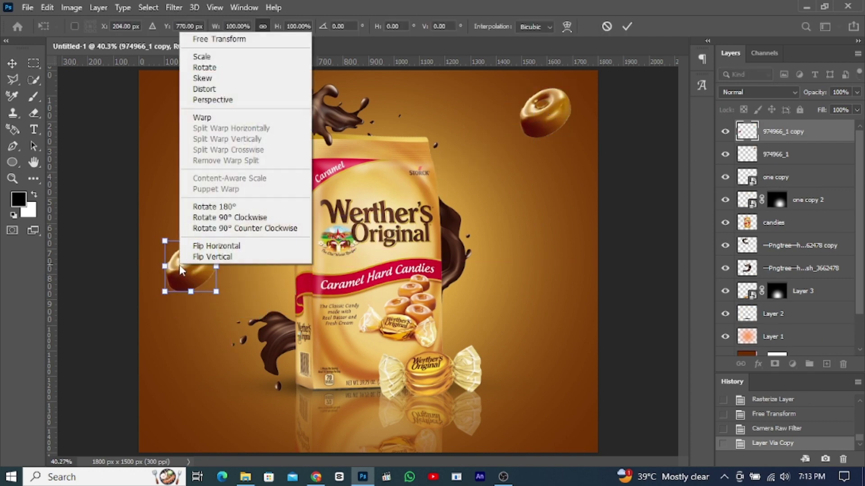
left_click(202, 251)
left_click_drag(185, 270, 148, 286)
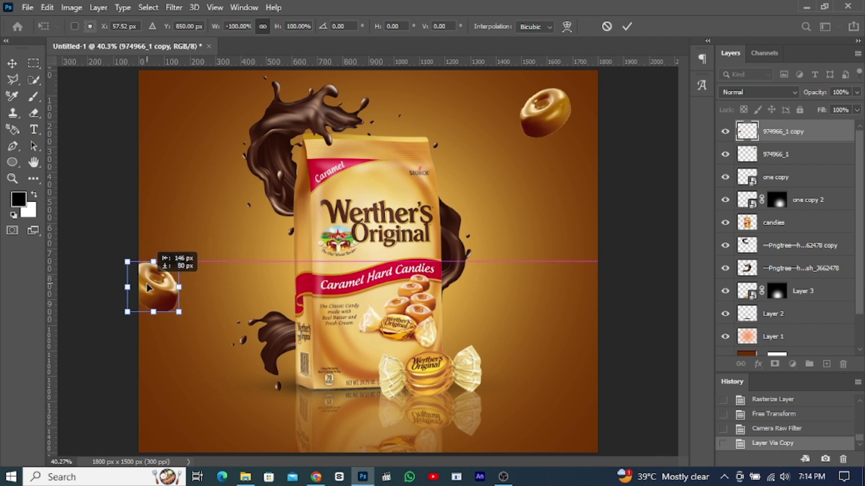
key("Return")
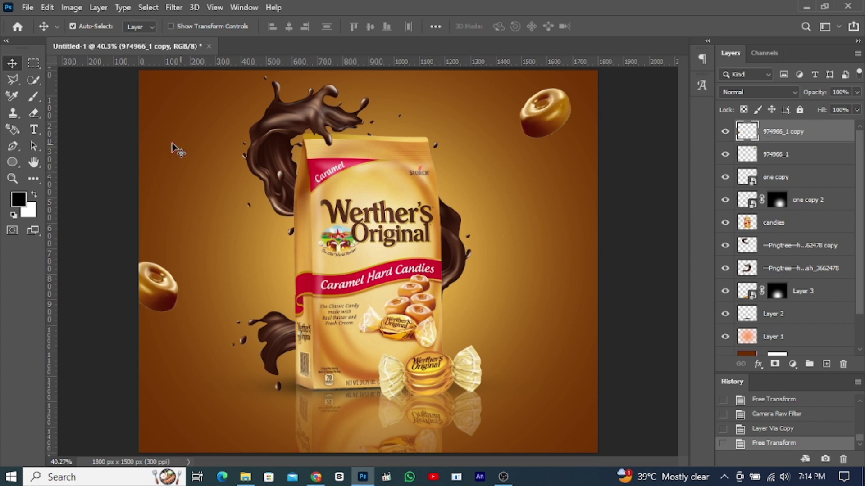
Apply a 0° Motion Blur at 30 px to 974966_1 and 974966_1 copy
left_click(555, 110)
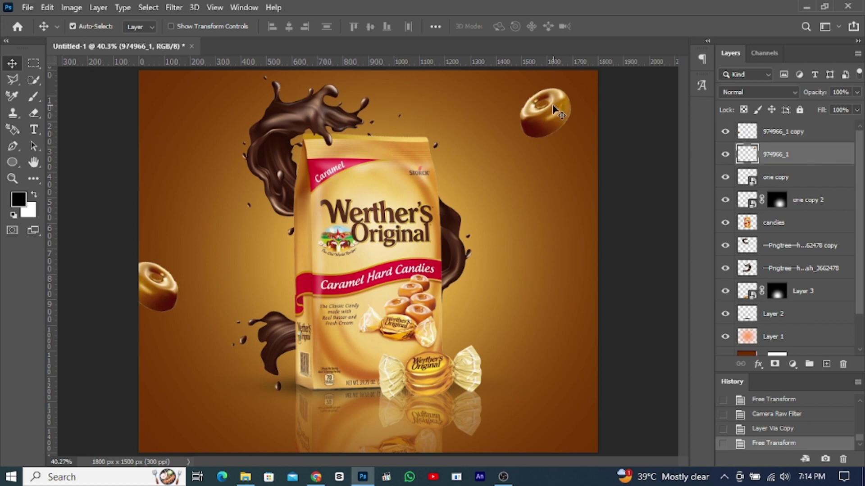
left_click(174, 8)
mouse_move(182, 150)
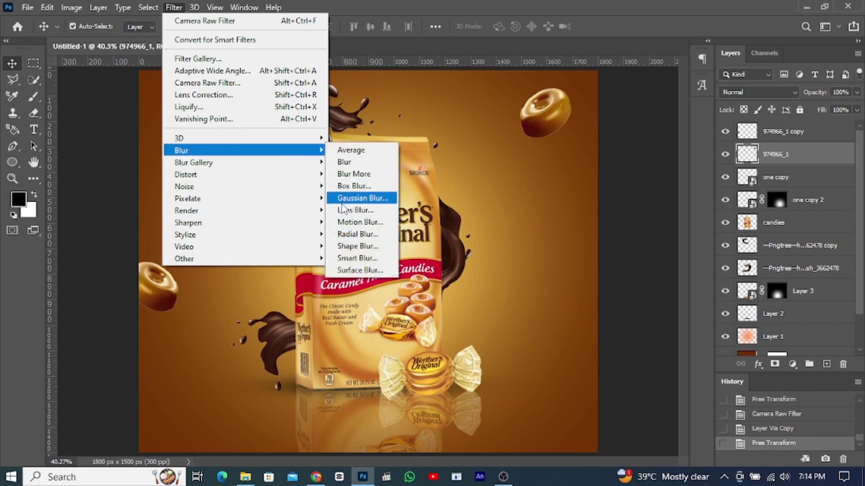
left_click(356, 221)
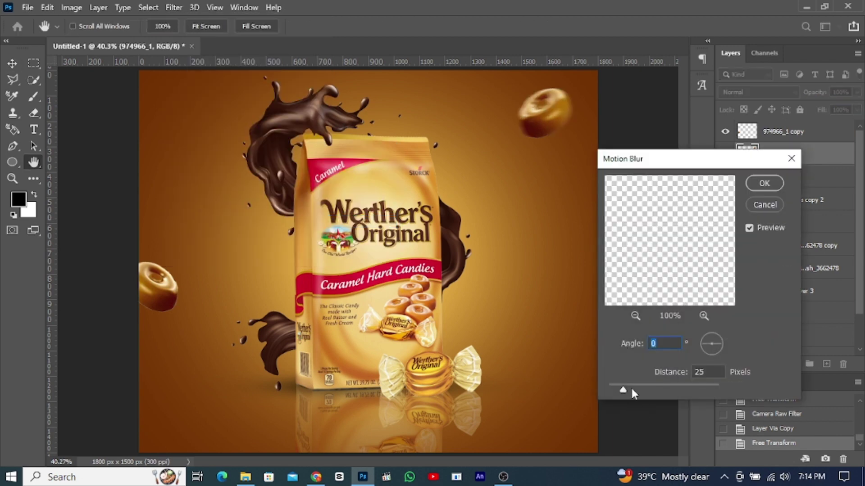
left_click(627, 389)
left_click(761, 183)
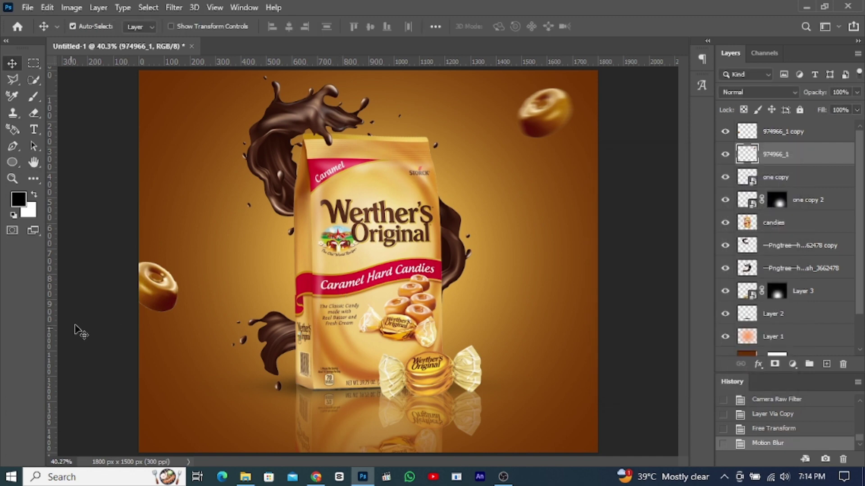
key("alt+bracketright")
left_click(174, 8)
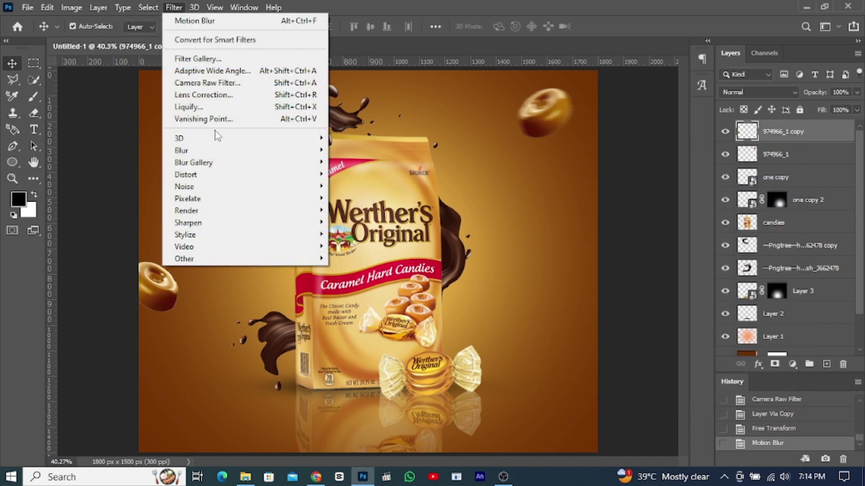
mouse_move(203, 150)
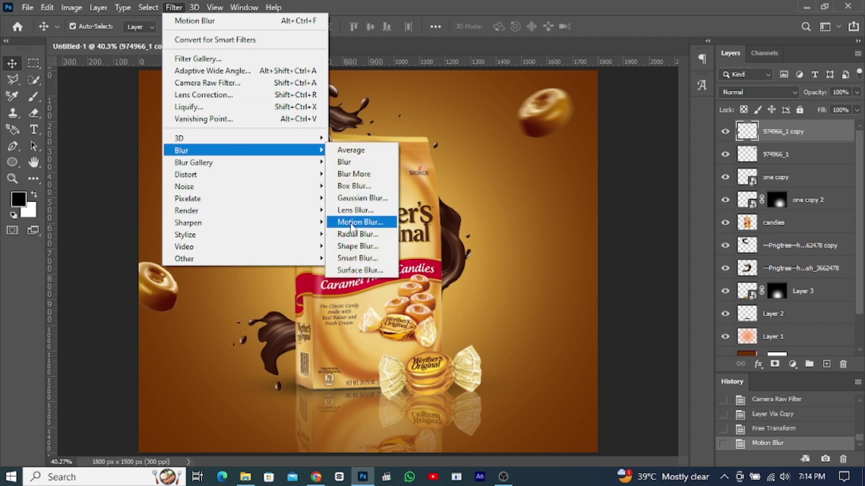
left_click(351, 222)
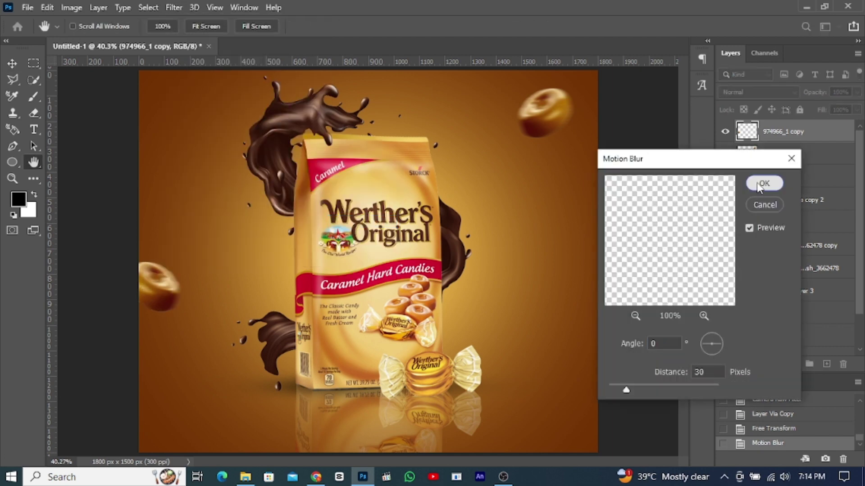
left_click(759, 186)
Place the wrapped candy image, mask it with Select Subject, and convert it to a smart object
left_click(28, 8)
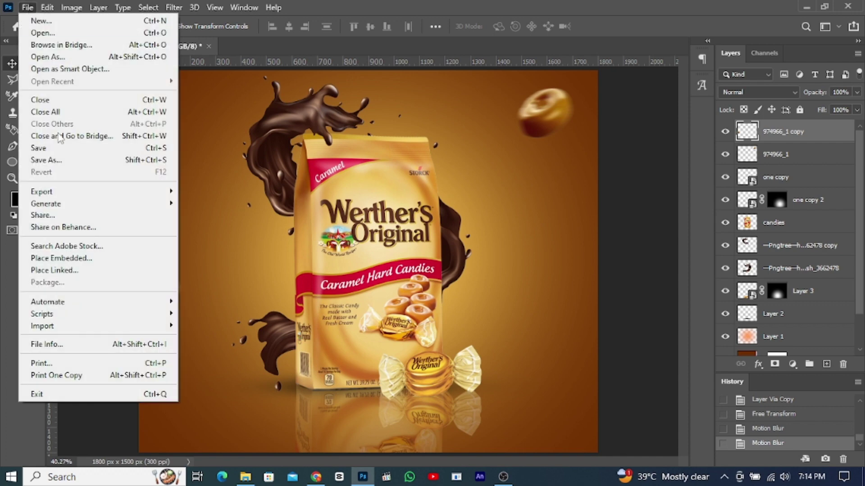
left_click(83, 258)
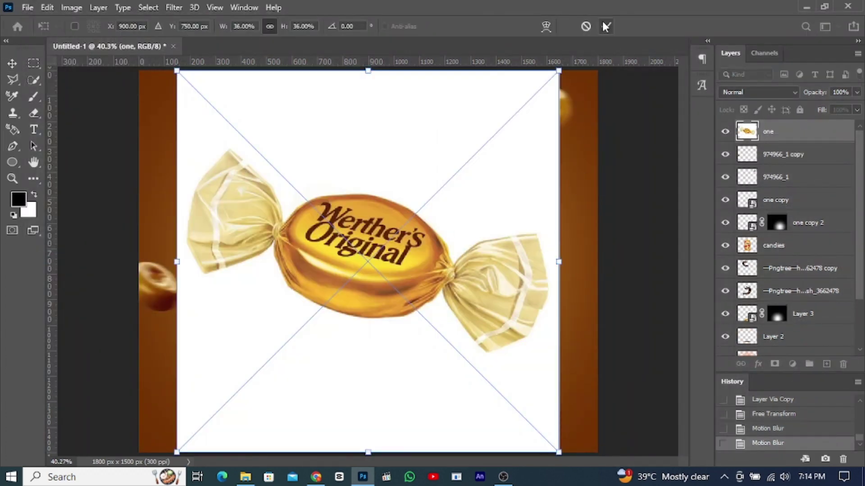
left_click(606, 26)
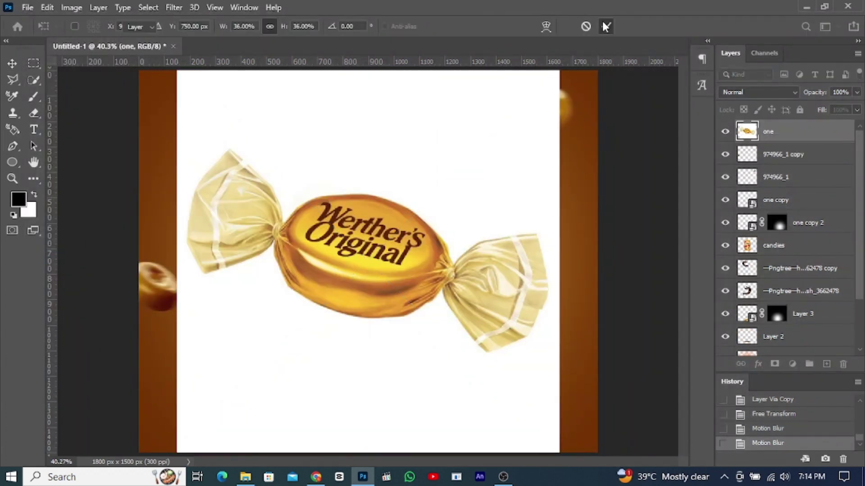
left_click(36, 81)
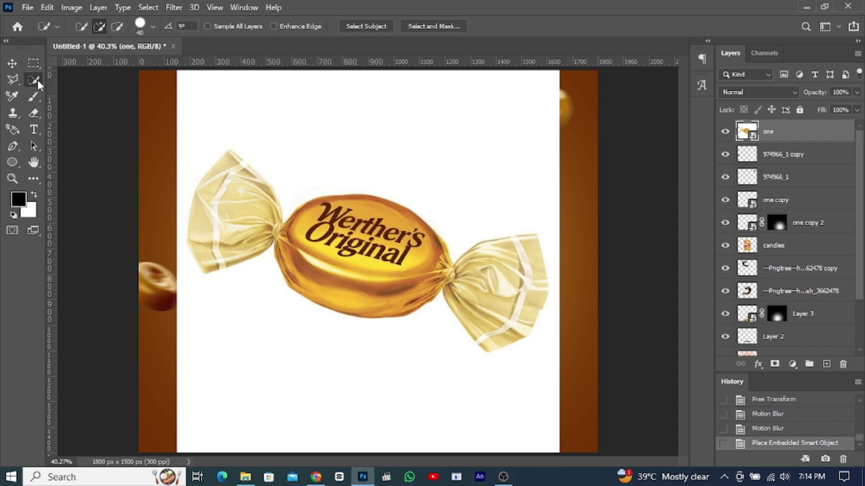
left_click(350, 26)
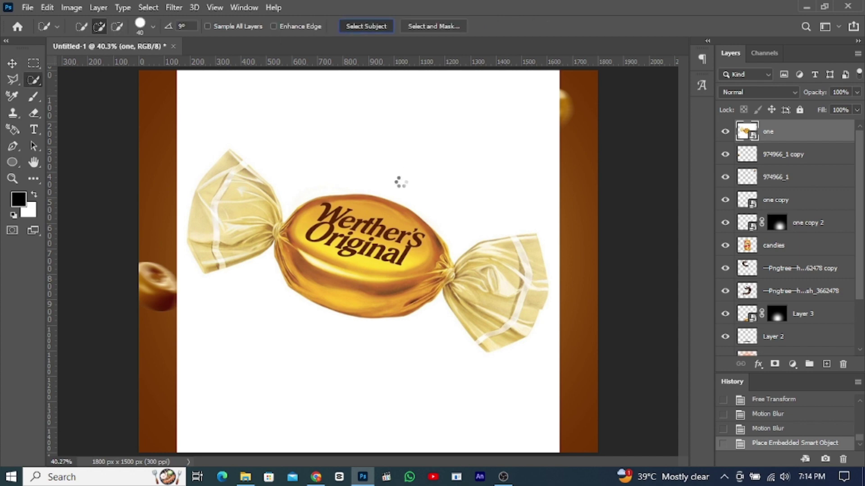
left_click(775, 364)
right_click(813, 135)
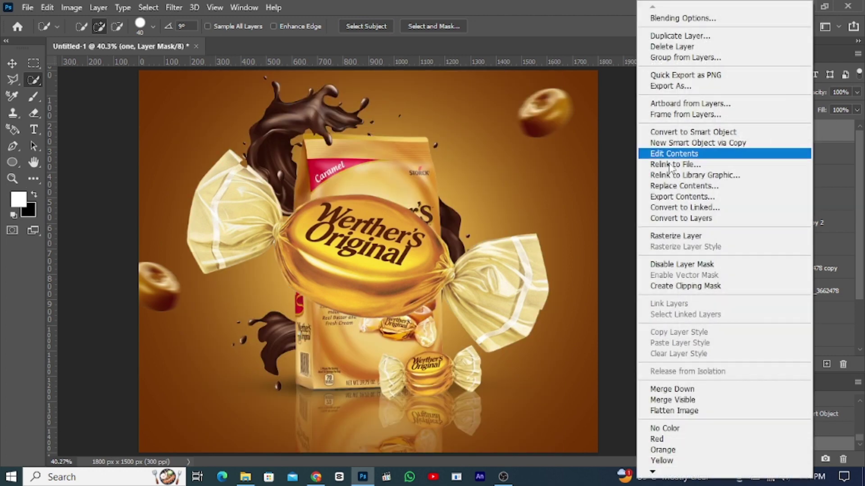
left_click(693, 131)
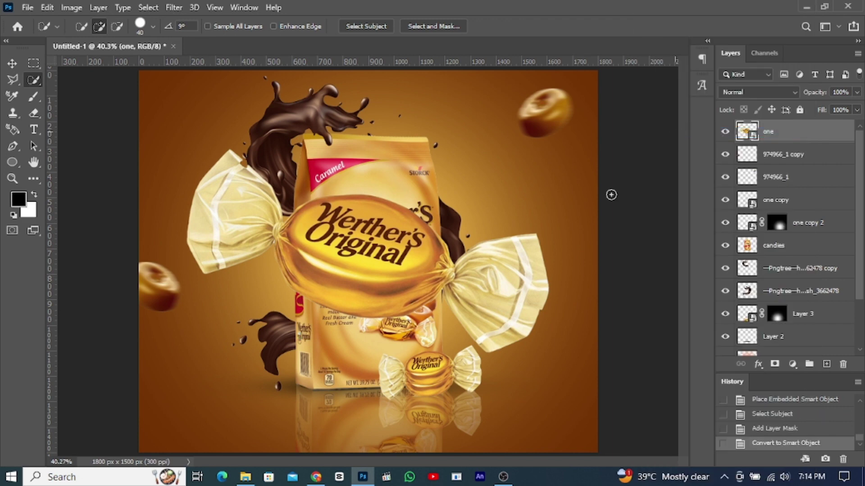
Shrink the wrapped candy to about 21%, tilt it, and position it right of the bag
key("ctrl+t")
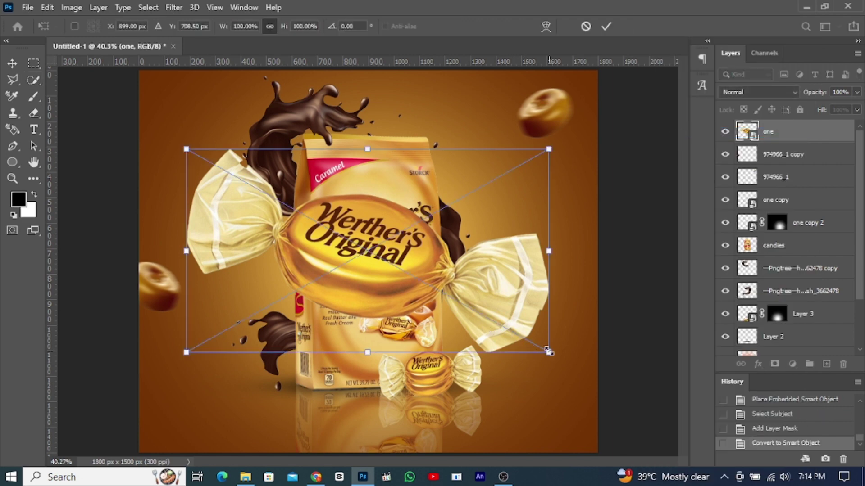
left_click_drag(549, 352, 328, 227)
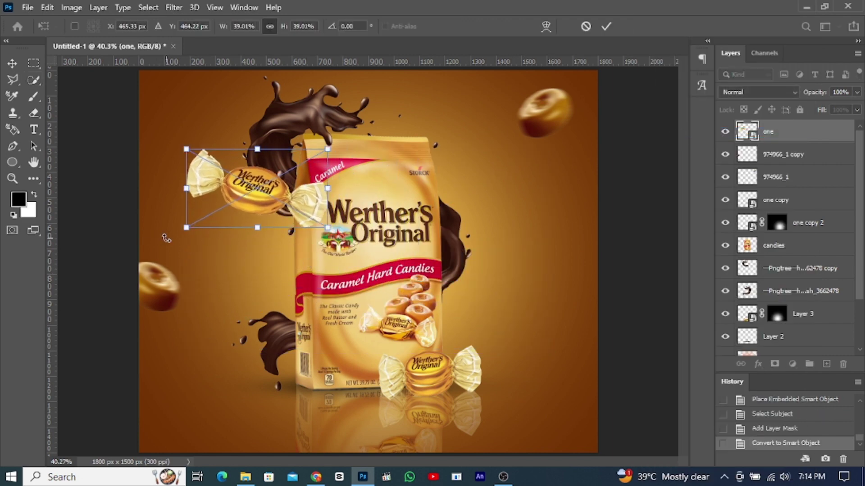
left_click_drag(167, 239, 243, 281)
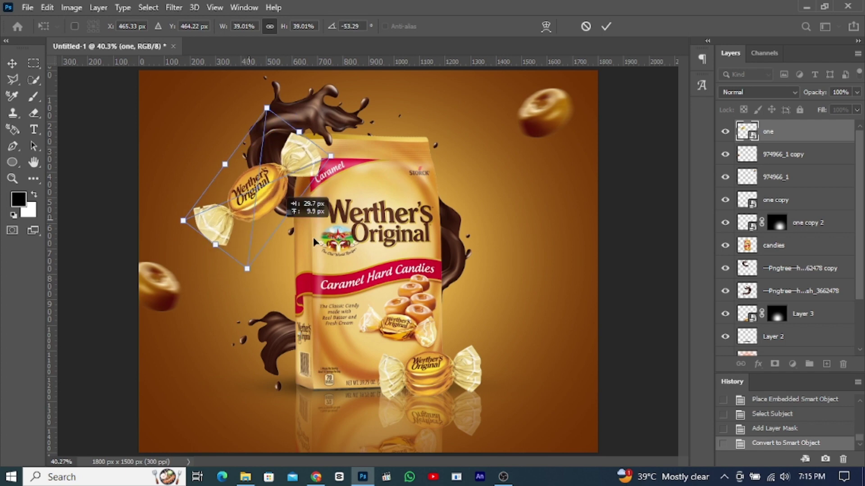
mouse_move(313, 235)
left_mouse_down()
mouse_move(472, 277)
mouse_move(490, 257)
mouse_move(512, 256)
left_mouse_up()
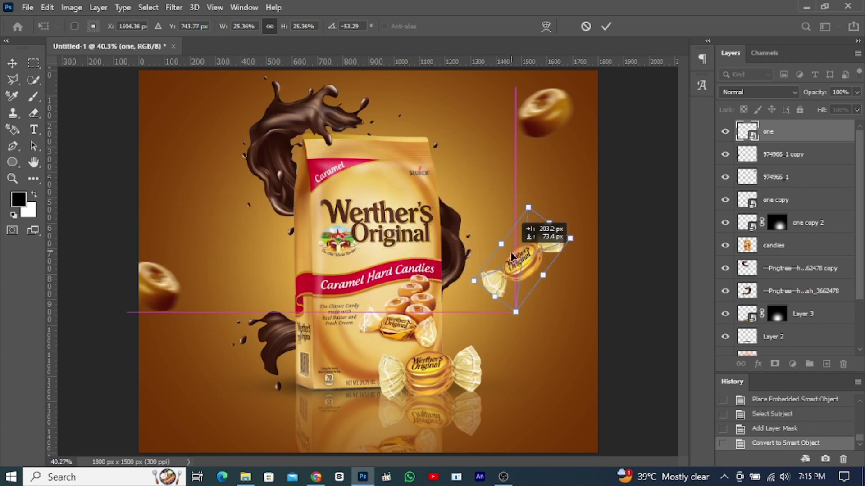
mouse_move(527, 201)
left_mouse_down()
mouse_move(491, 207)
mouse_move(567, 225)
mouse_move(556, 266)
mouse_move(521, 269)
left_mouse_up()
left_click_drag(534, 323, 521, 320)
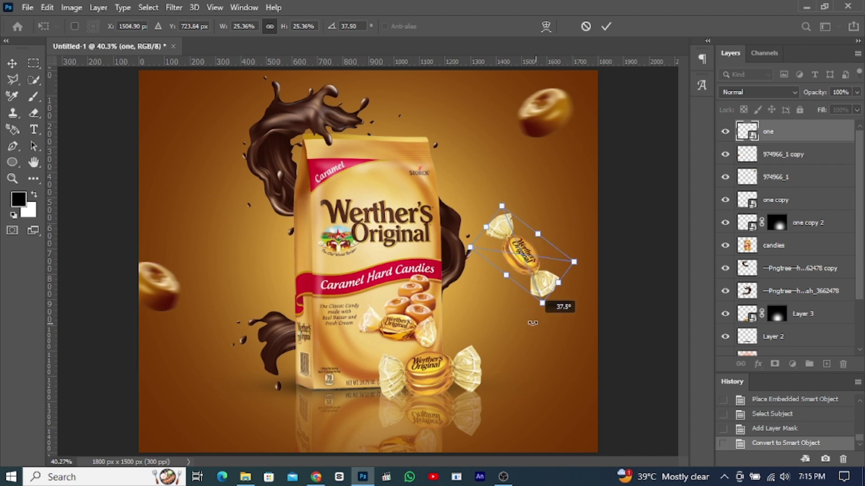
left_click_drag(552, 289, 529, 267)
key("Return")
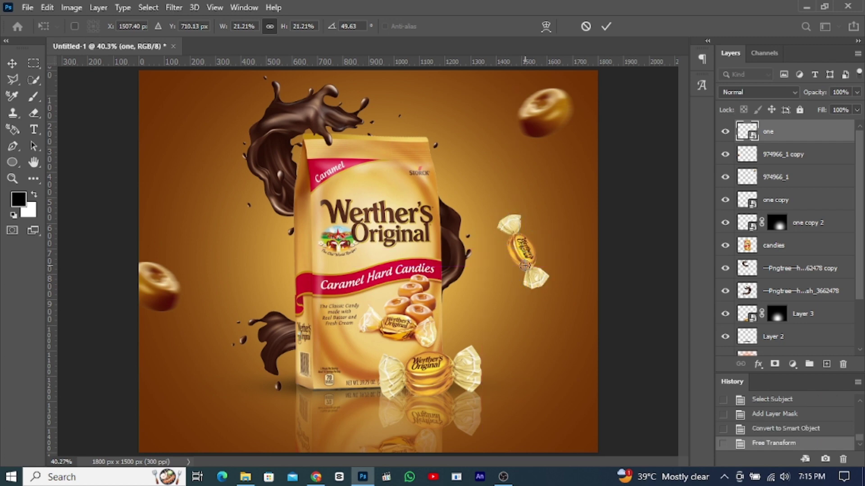
Apply a 0° Motion Blur at 5 px to the wrapped candy on layer 'one'
key("w")
left_click(174, 7)
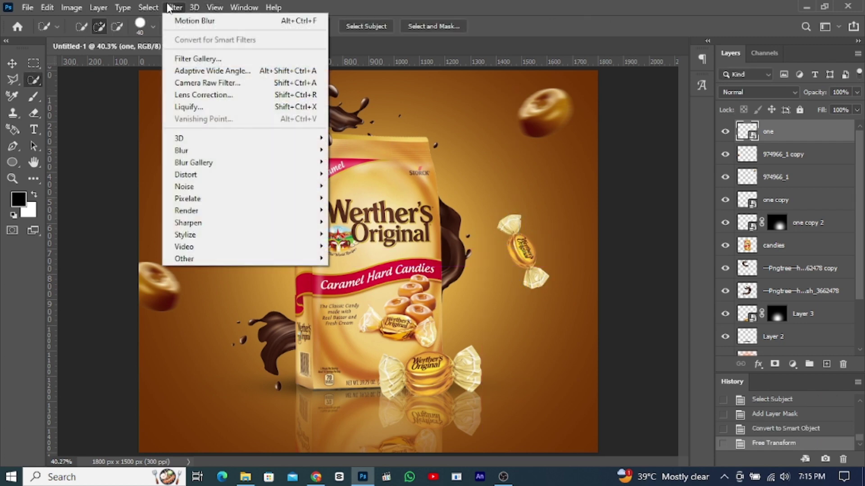
mouse_move(181, 150)
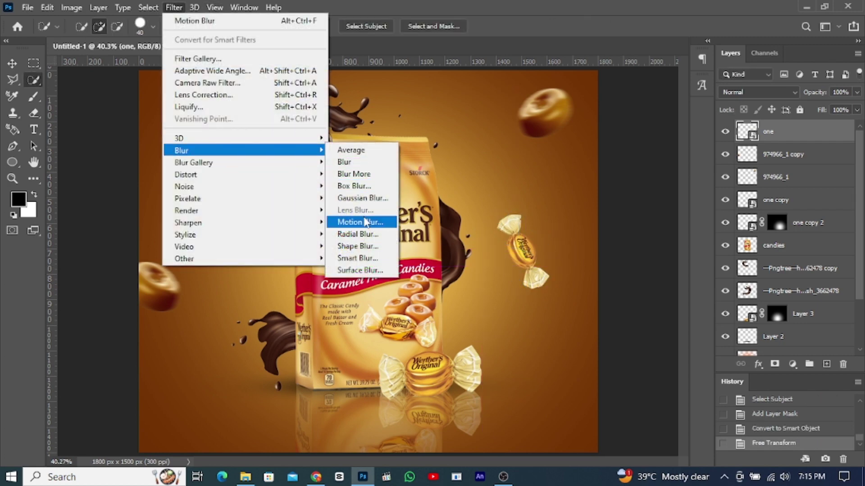
left_click(361, 222)
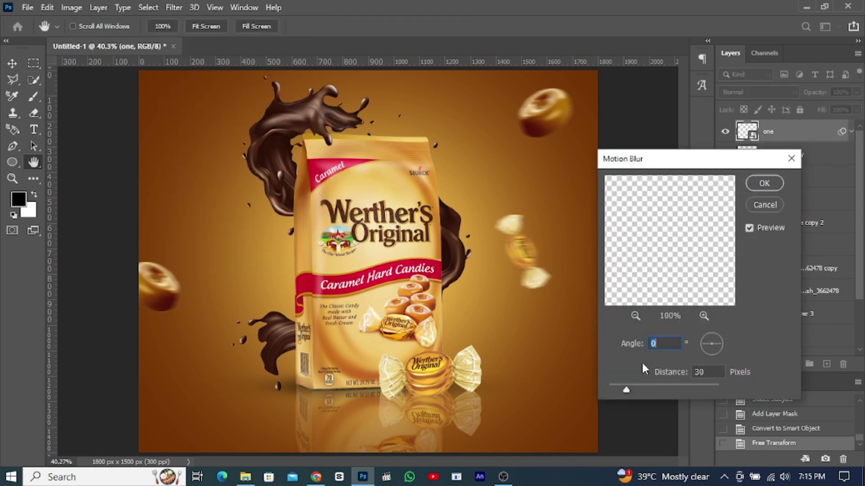
left_click_drag(624, 387, 610, 385)
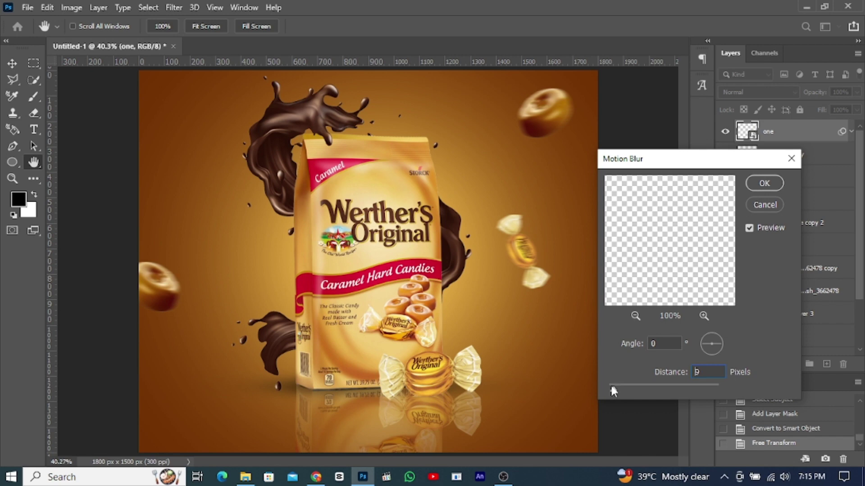
left_click(771, 188)
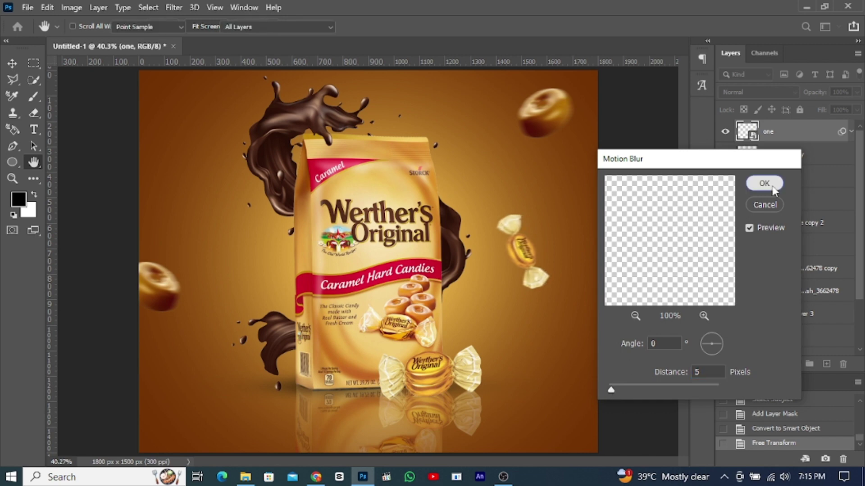
left_click_drag(860, 163, 852, 256)
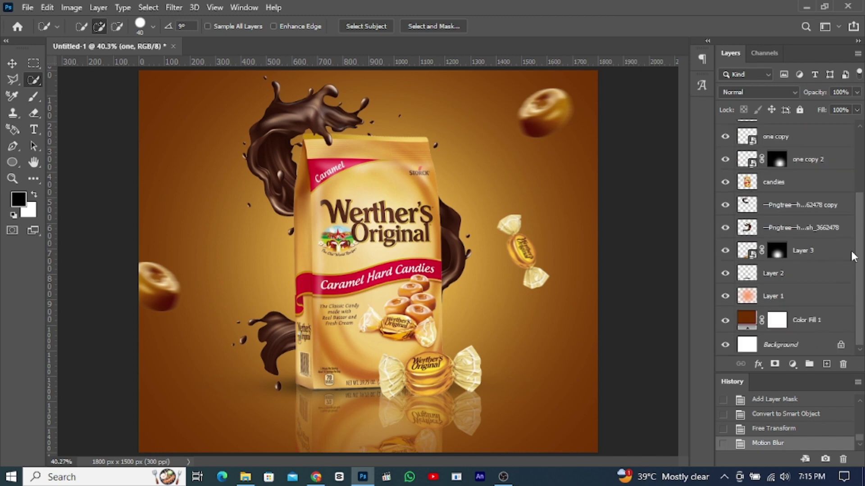
Combine all artwork layers above the background into a single smart object
left_click(807, 324, "shift")
right_click(807, 323)
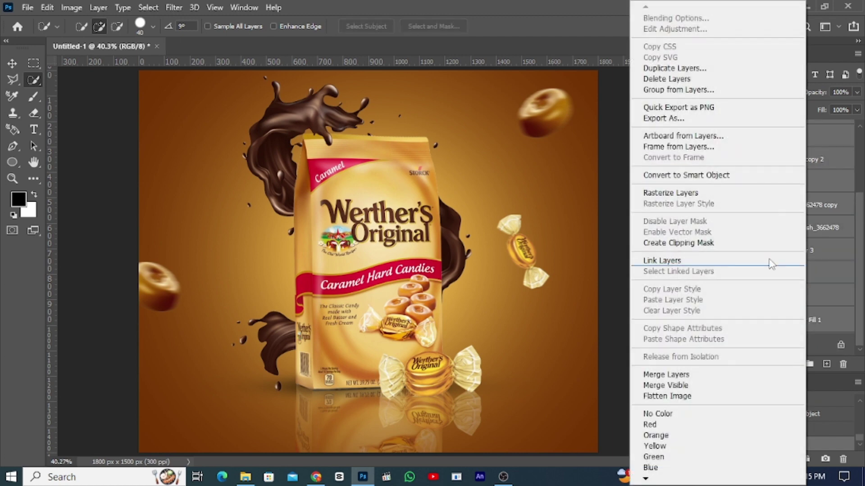
left_click(677, 176)
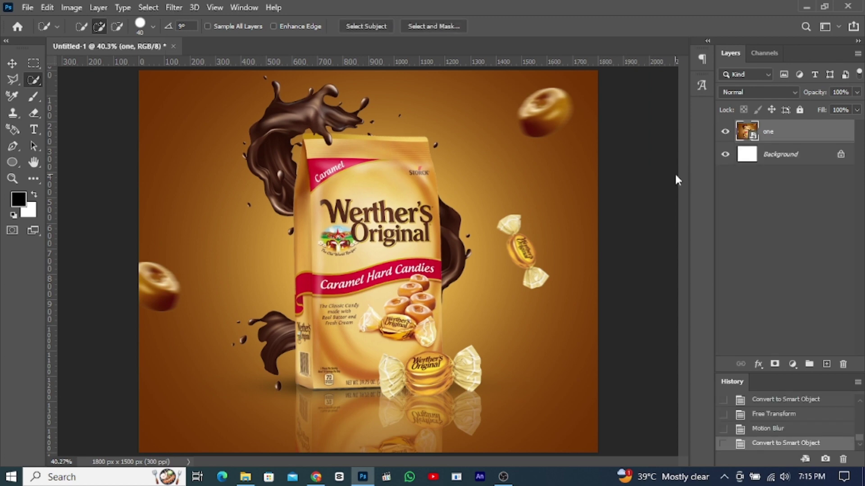
In Camera Raw, raise Texture to +11, slightly boost Saturation, and apply to the composite
key("ctrl+shift+a")
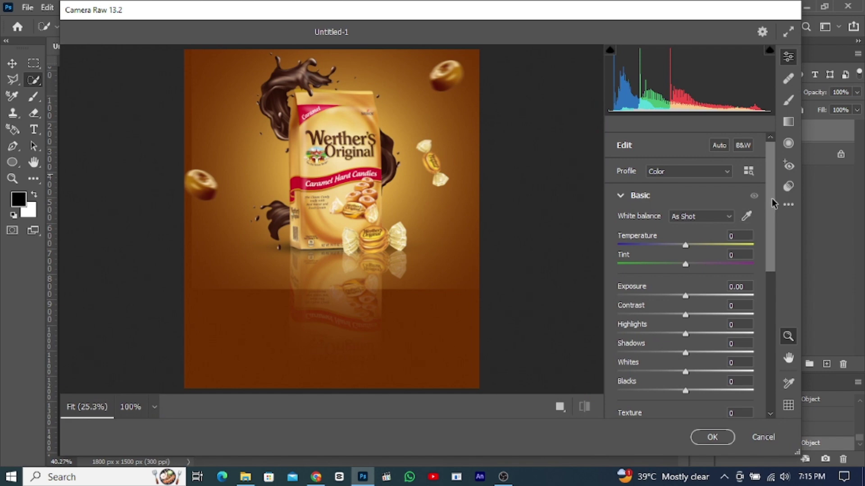
scroll(771, 225, "down", 3)
scroll(771, 243, "down", 1)
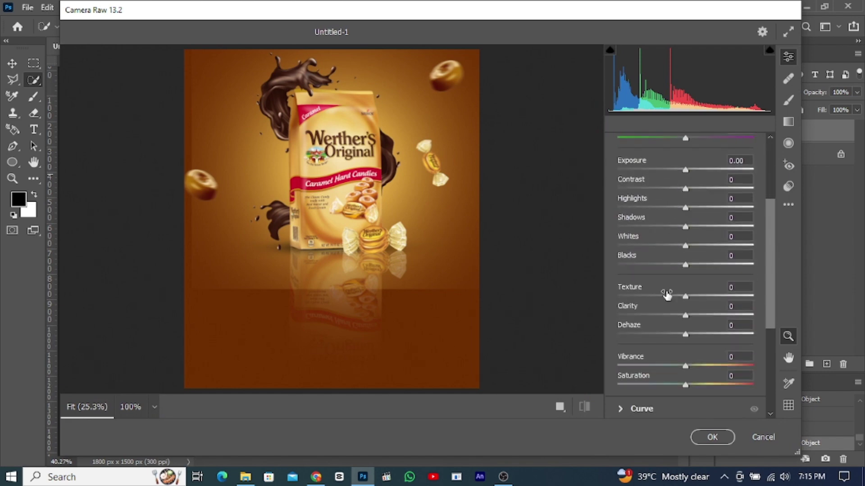
mouse_move(686, 297)
left_mouse_down()
mouse_move(694, 298)
mouse_move(697, 335)
left_mouse_up()
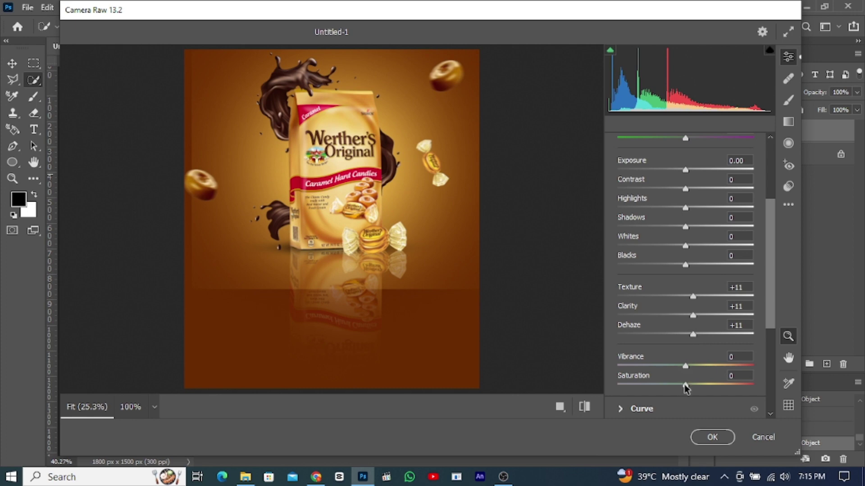
left_click_drag(685, 385, 688, 385)
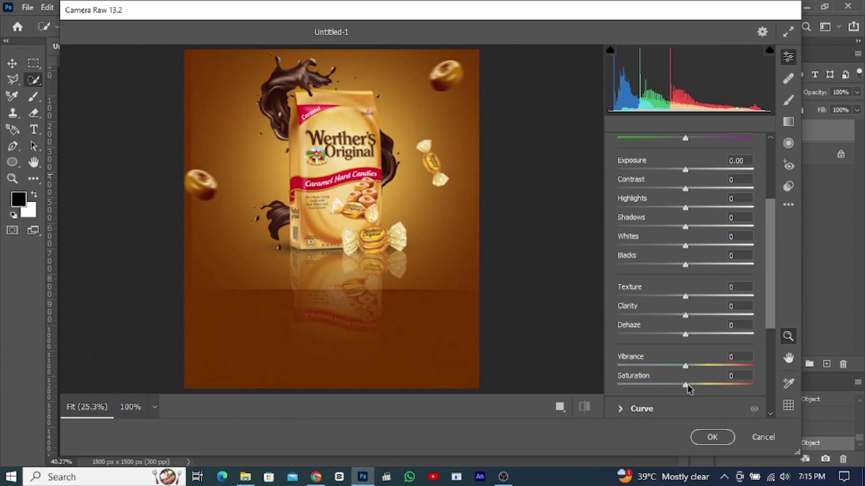
key("Return")
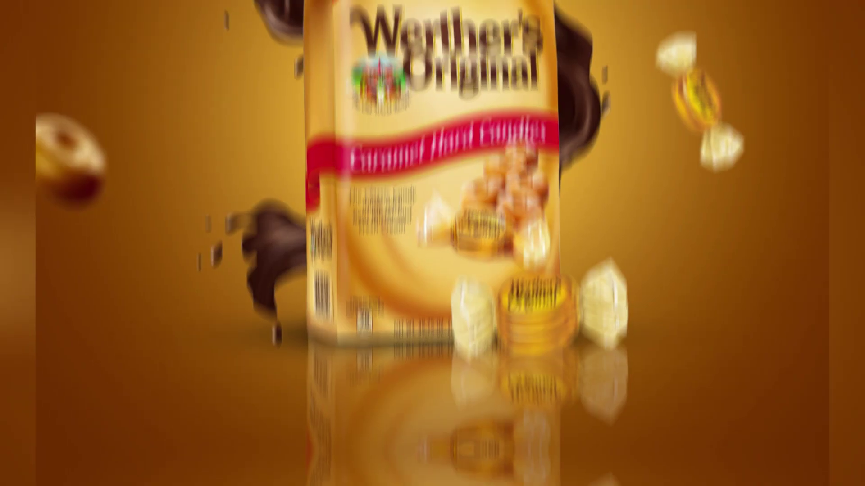